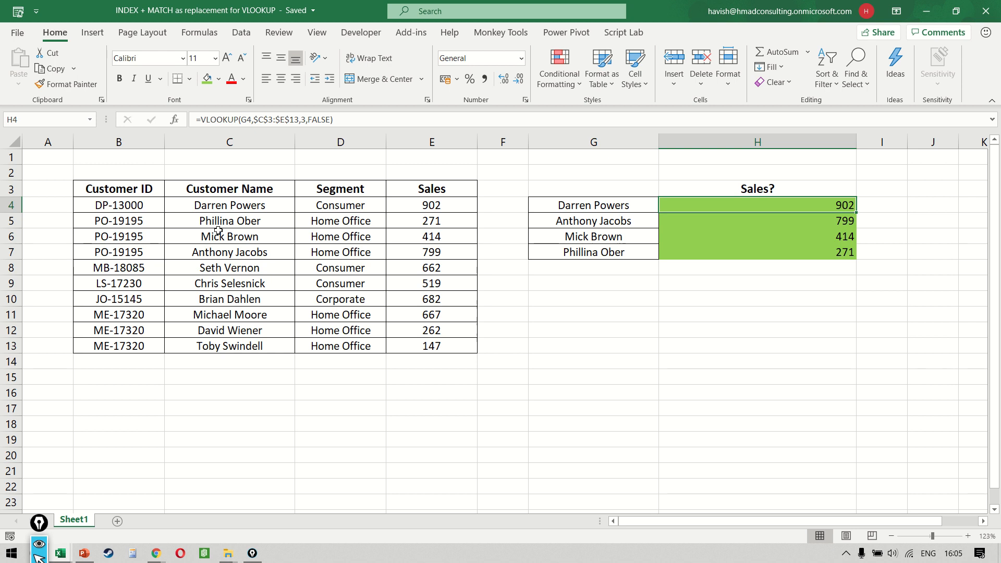
Review the VLOOKUP formula in H4 and clear the formulas from H4:H7
key("F2")
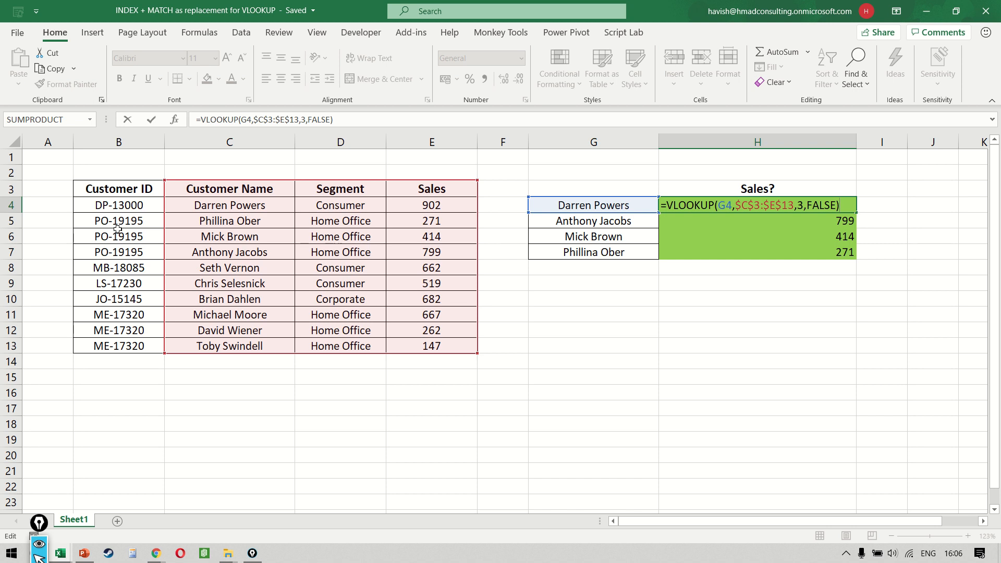
key("ctrl+Return")
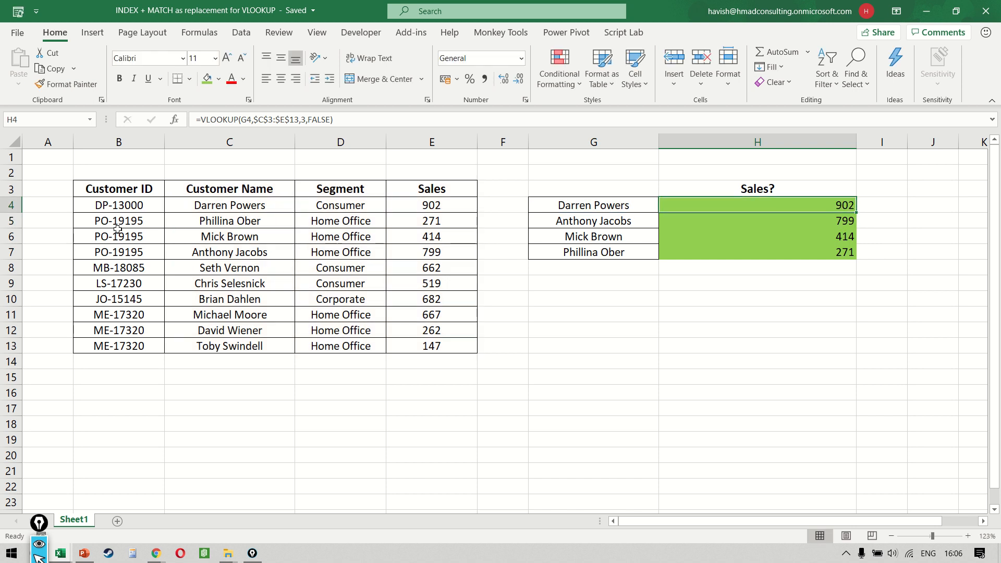
key("ctrl+shift+Down")
key("Delete")
key("Down")
key("Up")
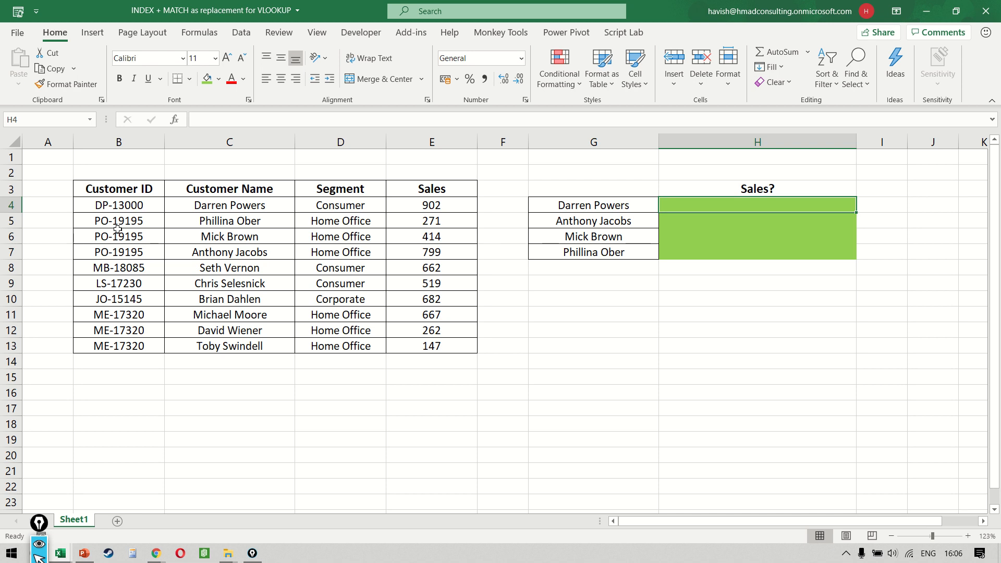
Begin an INDEX formula in H4 with the absolute array $B$3:$E$13, continuing the formula on a new line
type("=")
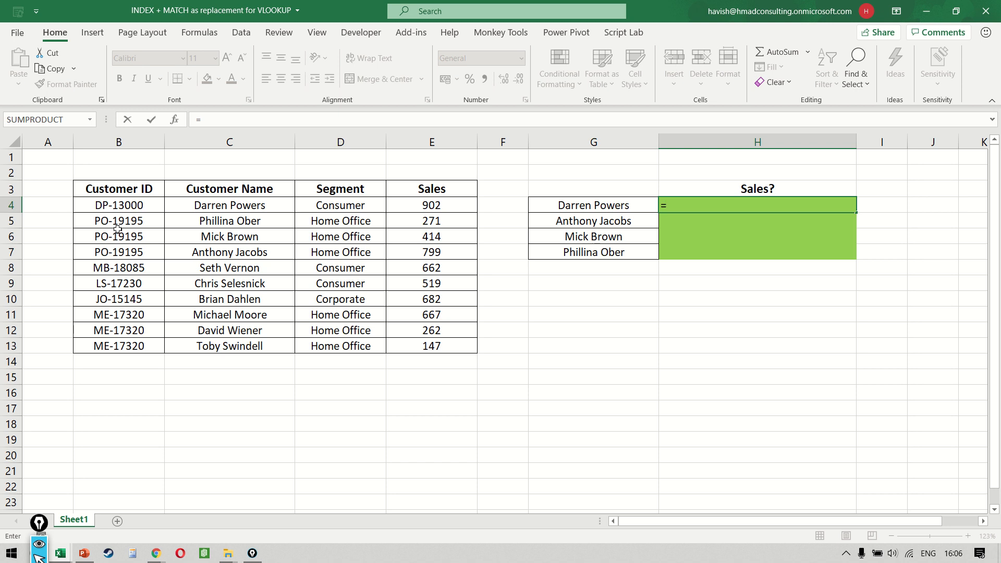
type("index")
key("Tab")
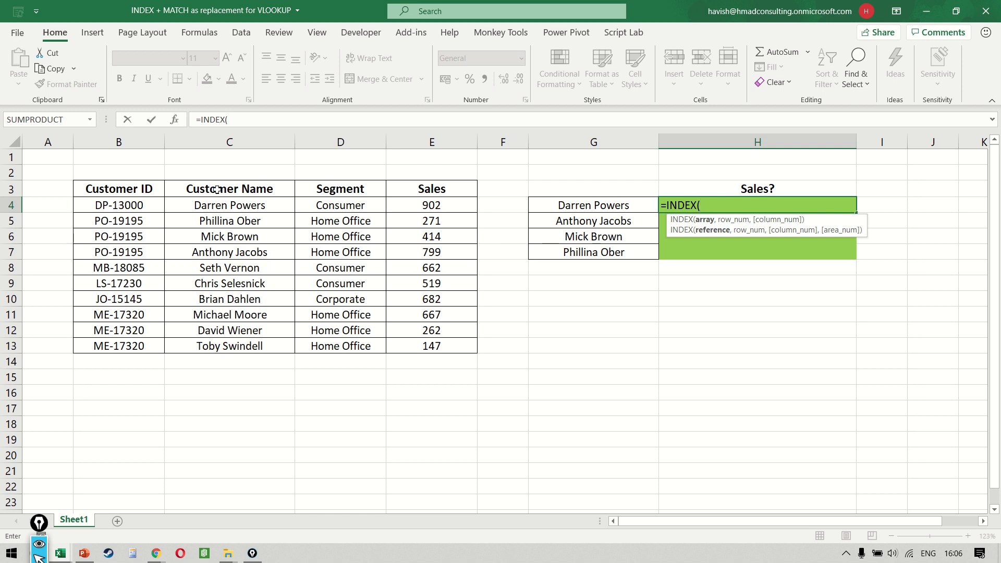
left_click_drag(217, 190, 434, 343)
left_click_drag(126, 185, 435, 342)
key("F4")
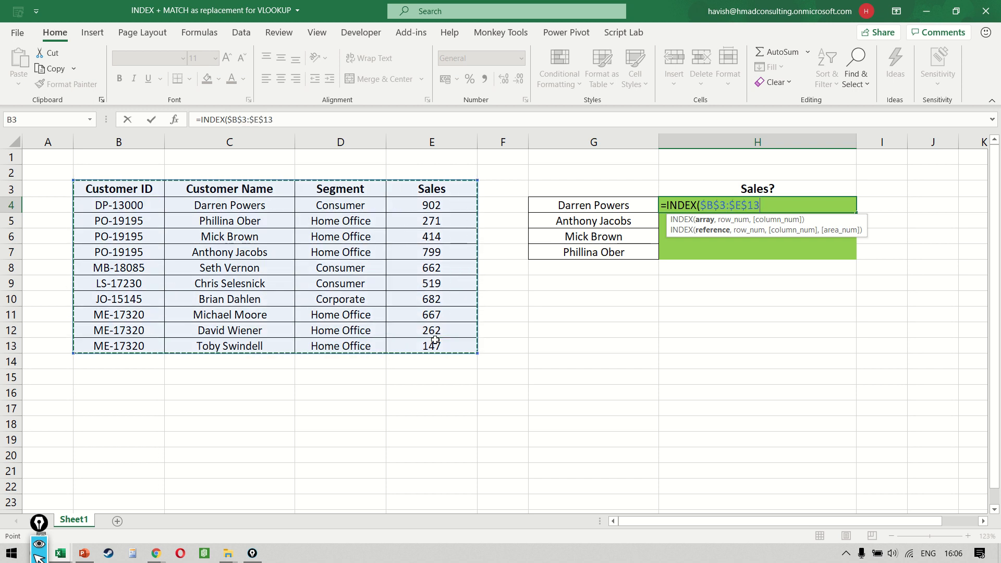
type(",")
key("alt+Return")
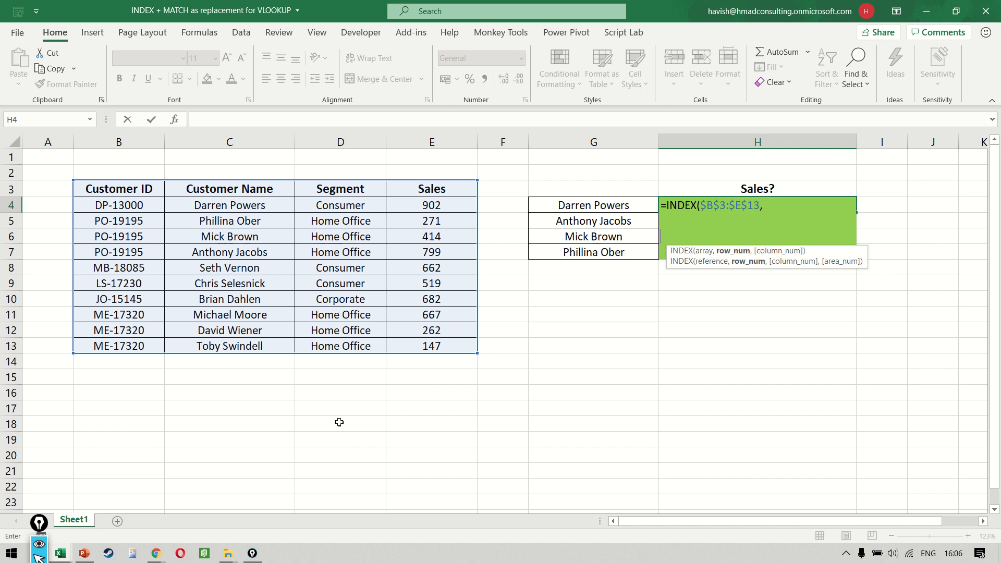
Nest a MATCH function as the row number, looking up G4 in the absolute range $C$3:$C$13
type("mat")
key("Tab")
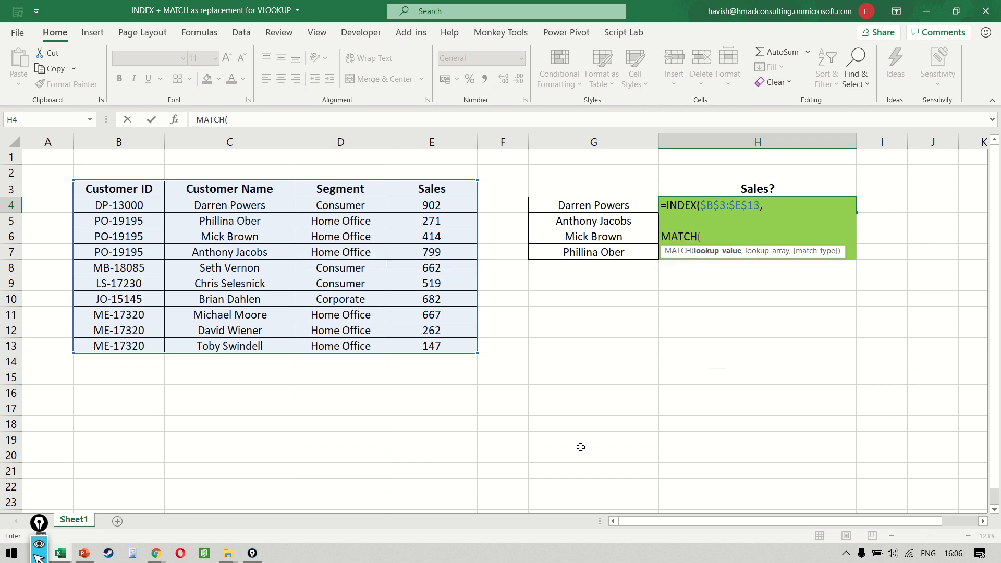
left_click(570, 209)
type(",")
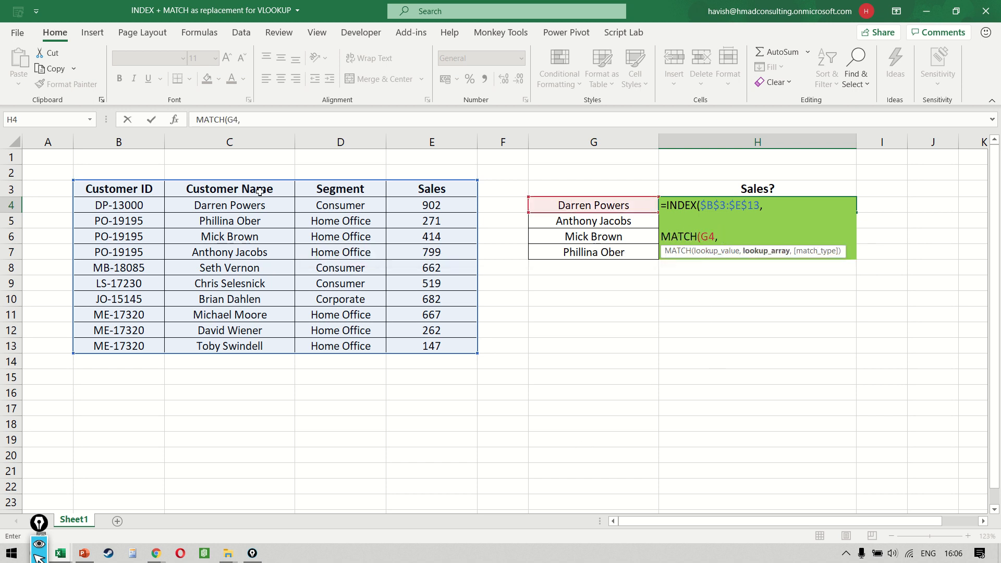
left_click_drag(258, 191, 252, 346)
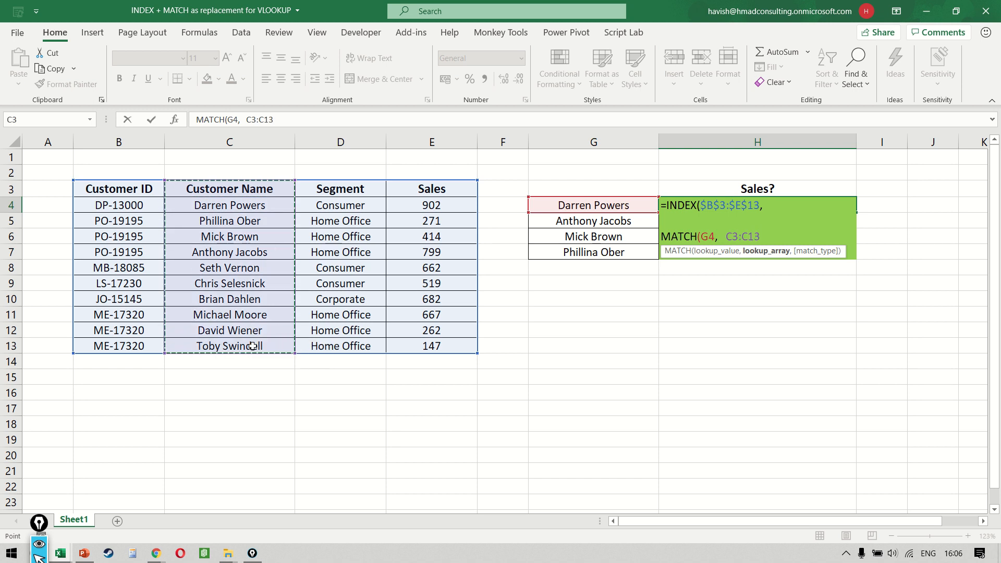
key("F4")
type(", ")
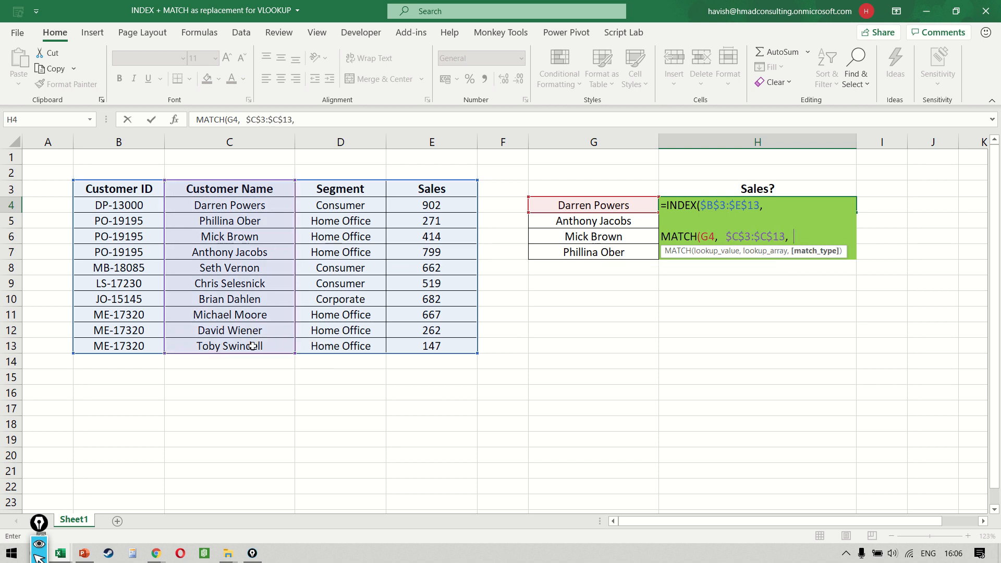
Set the MATCH type to 0 for an exact match and close the MATCH function
type("0")
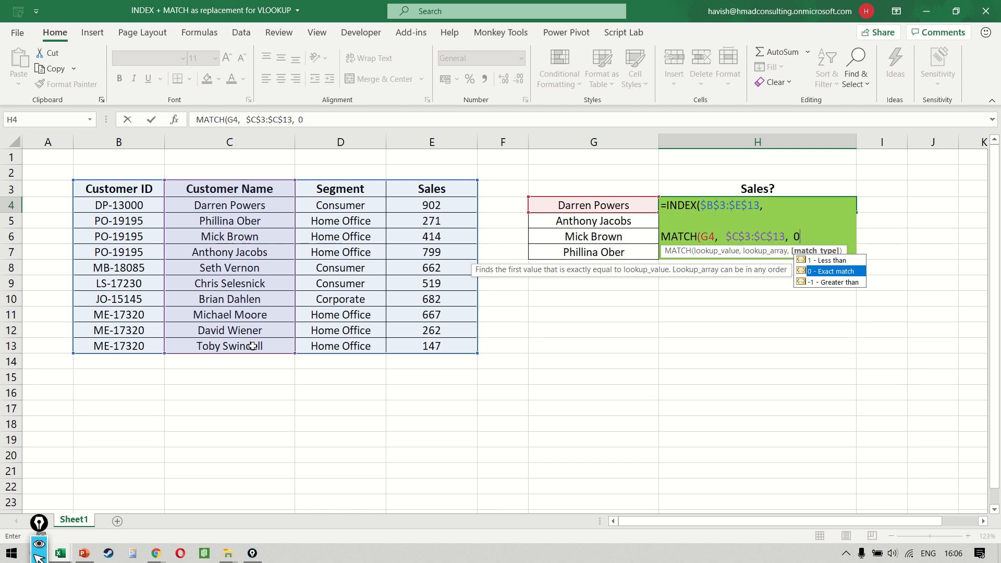
key("BackSpace")
type("false")
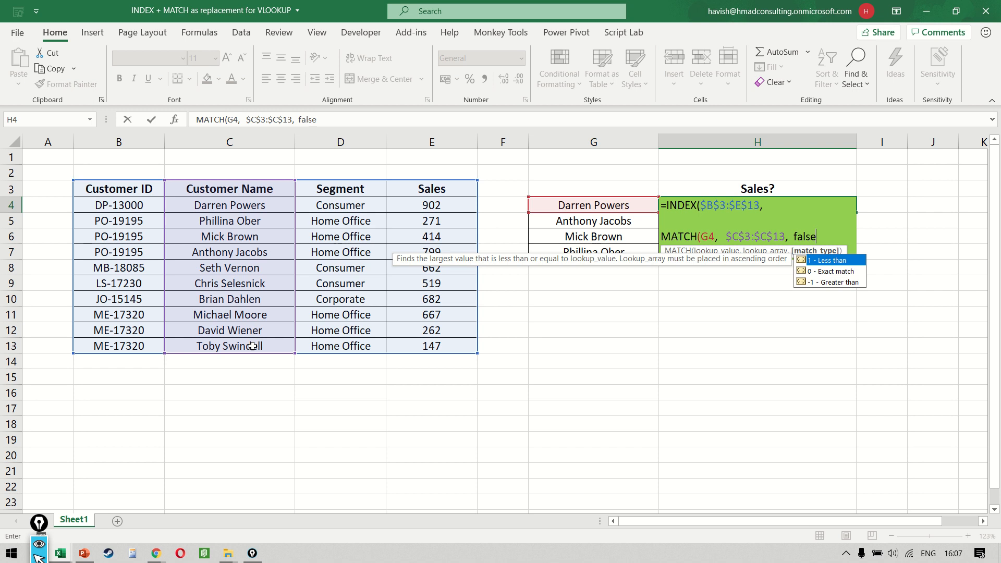
key("BackSpace")
key("BackSpace")
key("BackSpace")
key("BackSpace")
key("BackSpace")
type("0)")
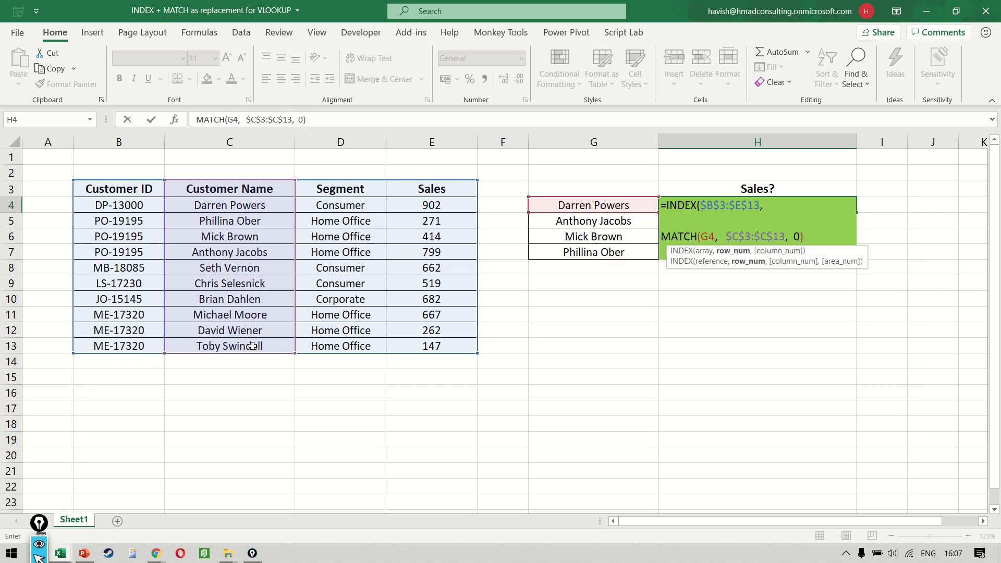
Add column number 4 on a separate line of the INDEX formula, close it and commit it
type(",")
key("alt+Return")
key("alt+Return")
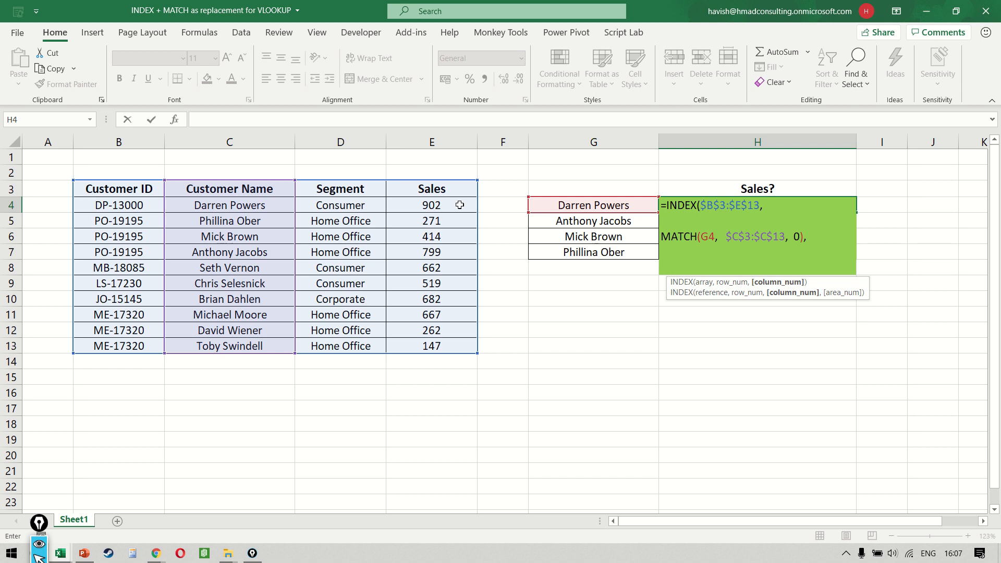
type("4)")
key("Return")
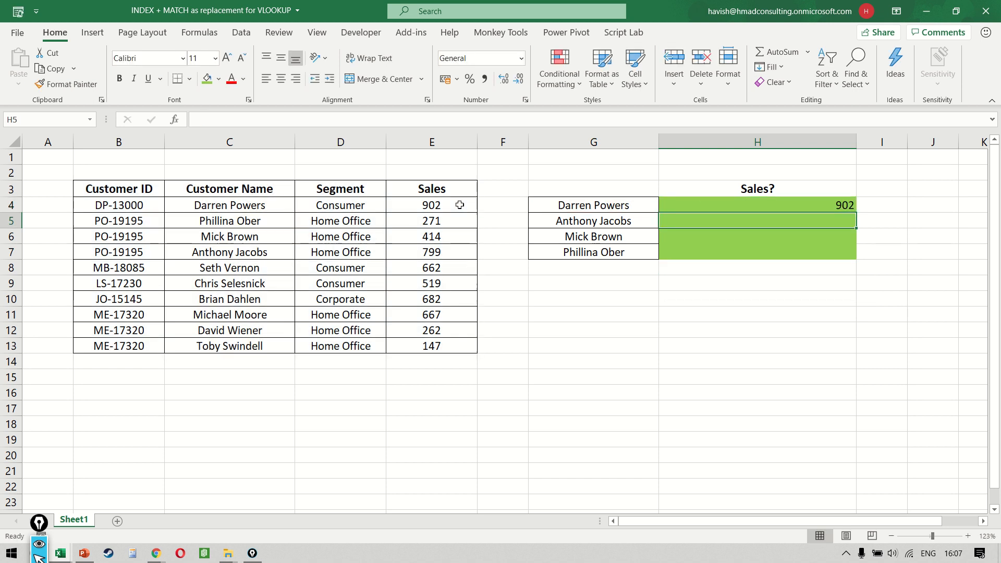
Fill the INDEX and MATCH formula from H4 down to H7
key("Up")
key("shift+Down")
key("shift+Down")
key("shift+Down")
key("ctrl+d")
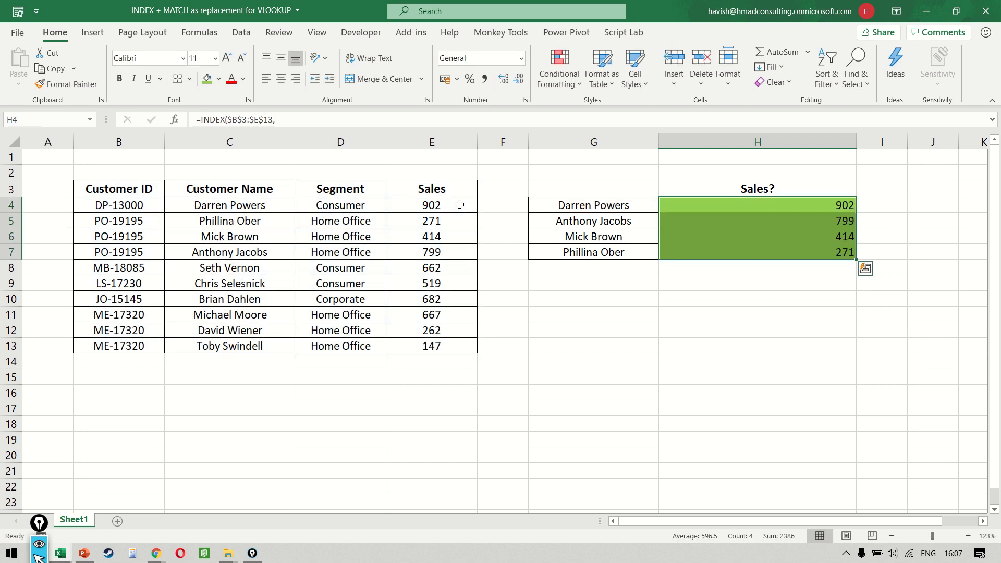
Change the header in H3 to Sales
key("F2")
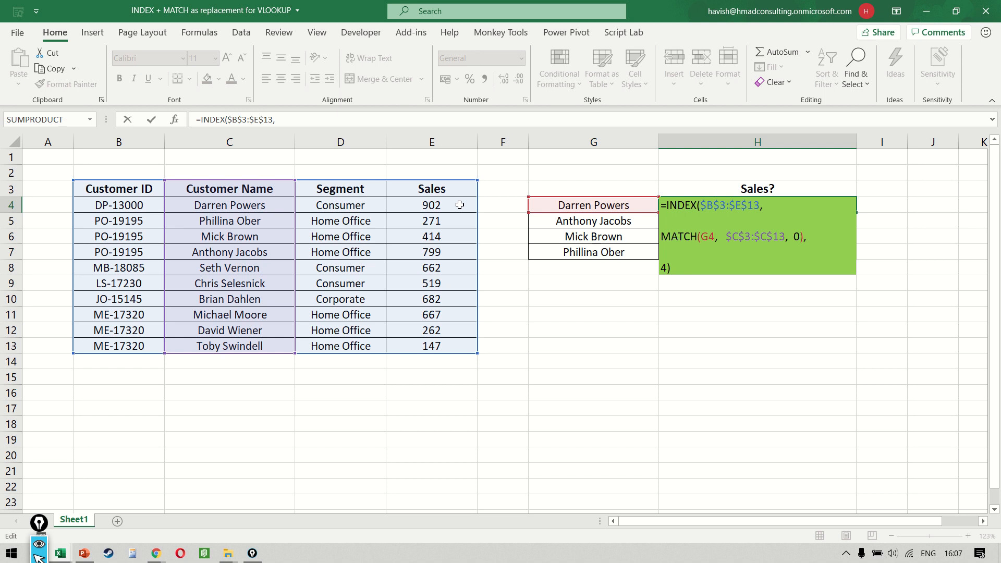
key("shift+Return")
type("Sales")
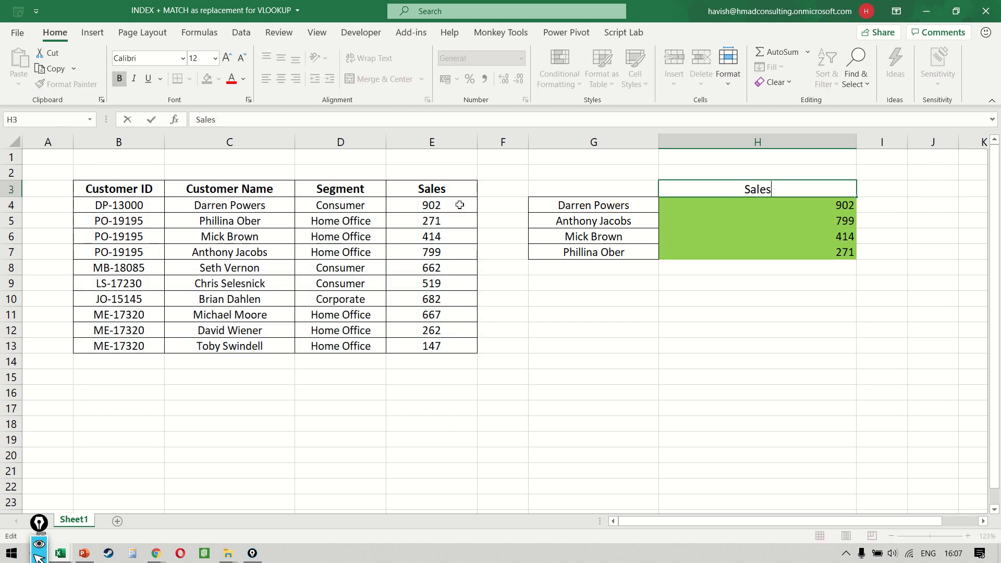
key("Return")
Change the INDEX column number in H4 to 1 and apply the formula to H4:H7
key("Return")
key("Up")
key("F2")
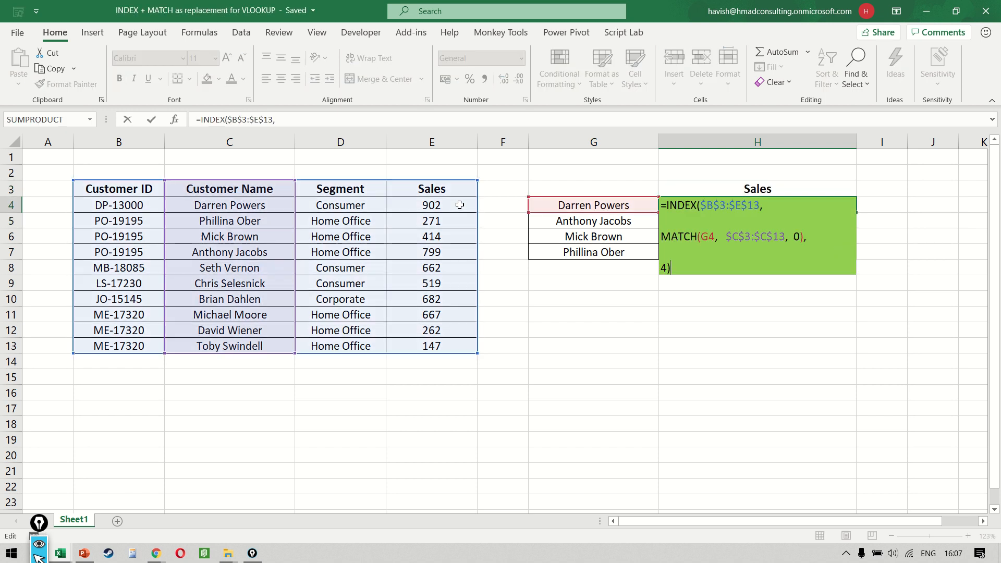
key("Left")
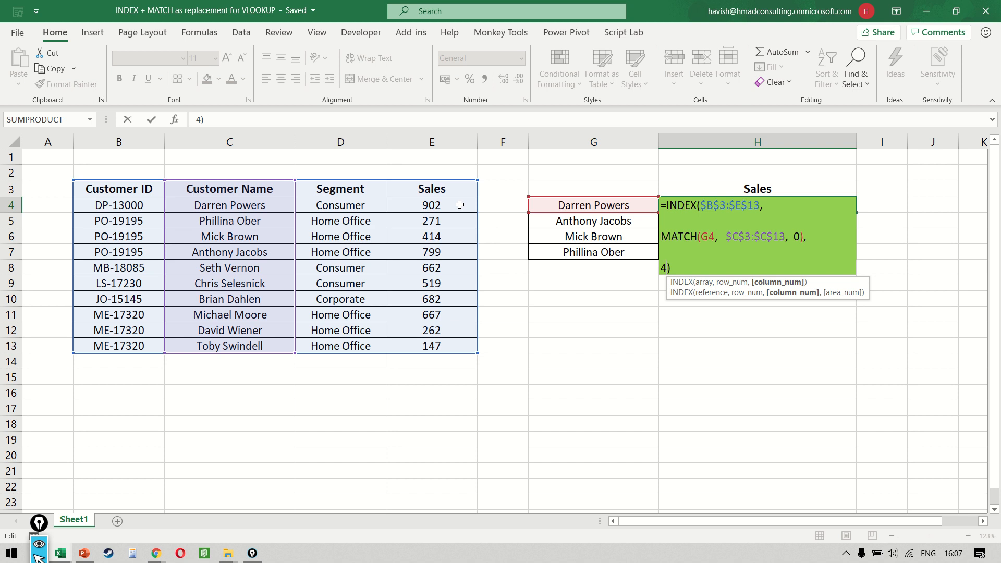
key("BackSpace")
type("1")
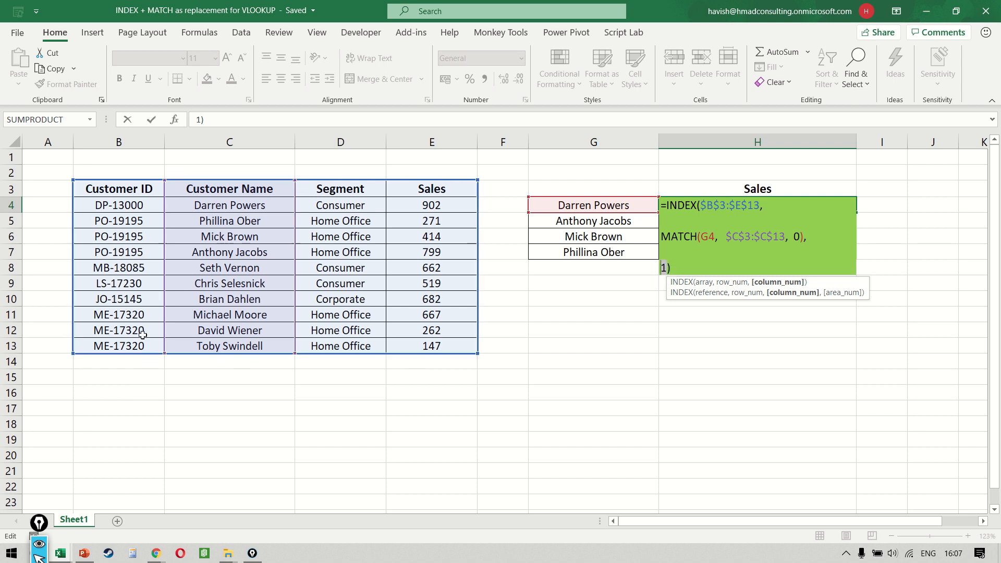
key("ctrl+Return")
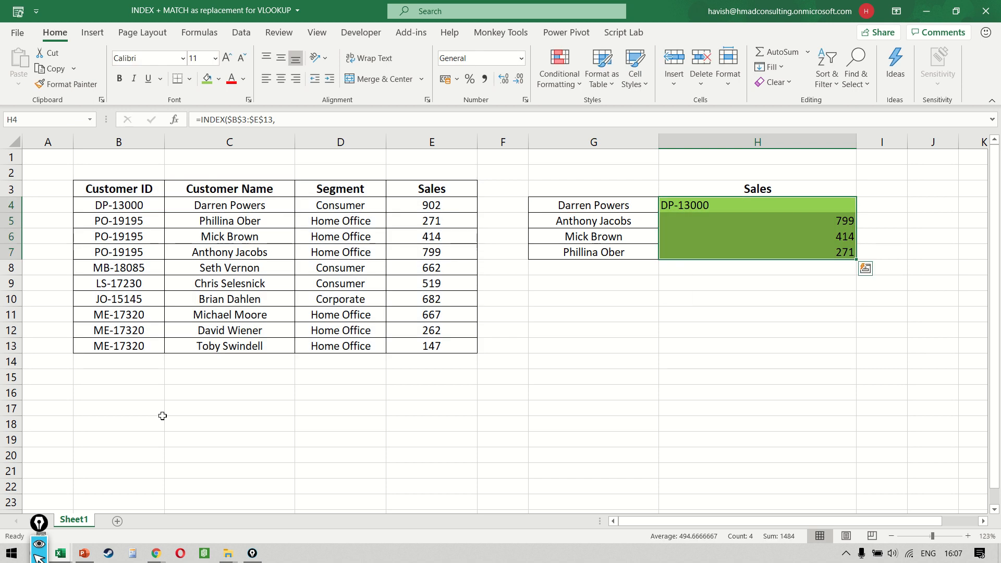
Examine the position of the Customer Name column relative to the Customer ID column
key("Up")
key("Up")
key("Up")
key("Left")
key("Left")
key("Left")
key("Left")
key("Left")
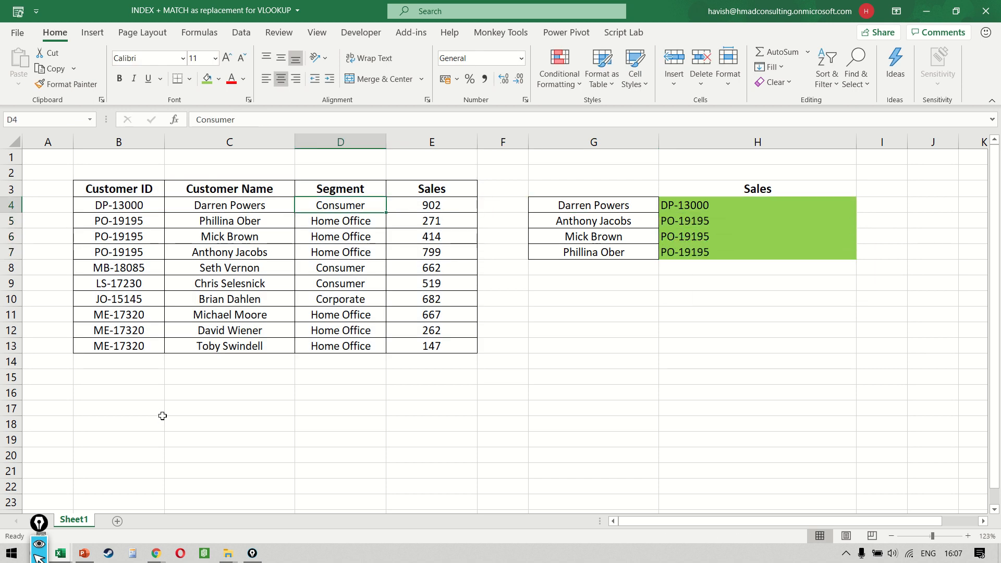
key("ctrl+shift+Down")
key("ctrl+shift+Down")
key("ctrl+space")
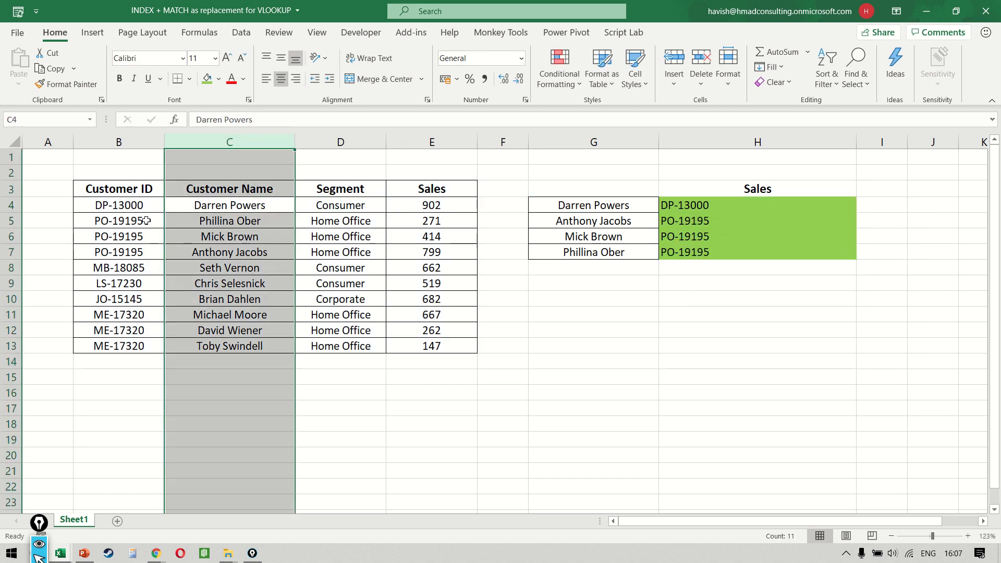
left_click(120, 142)
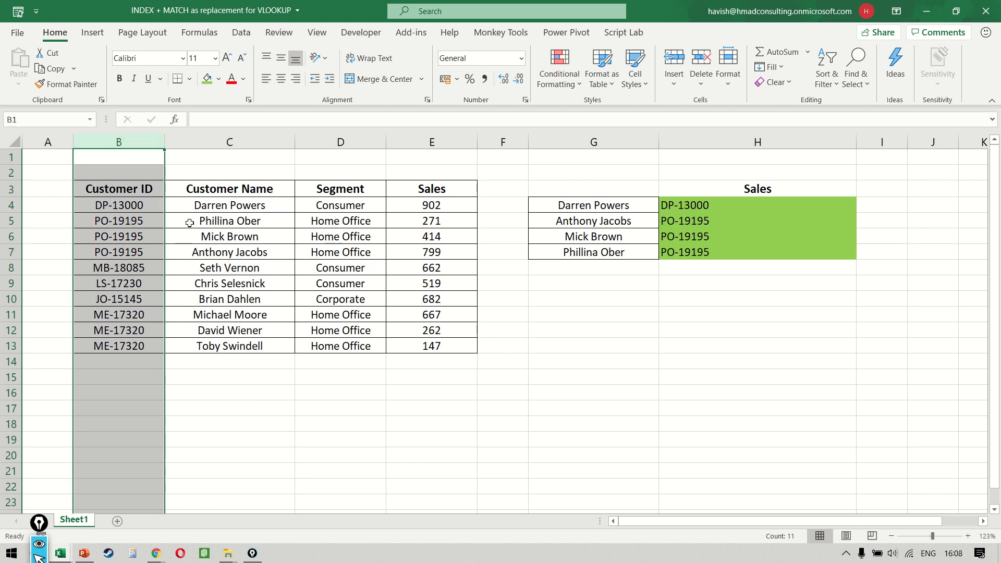
key("Up")
key("Down")
key("Down")
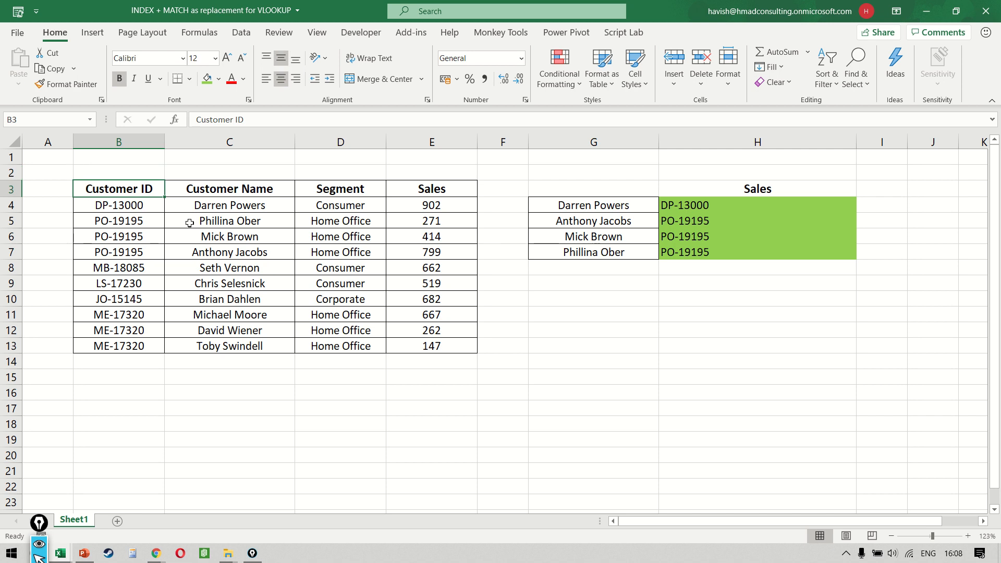
Try to move the Customer Name range C3:C13 in front of the Customer ID column, and undo it
key("Right")
key("ctrl+shift+Down")
key("ctrl+x")
key("Left")
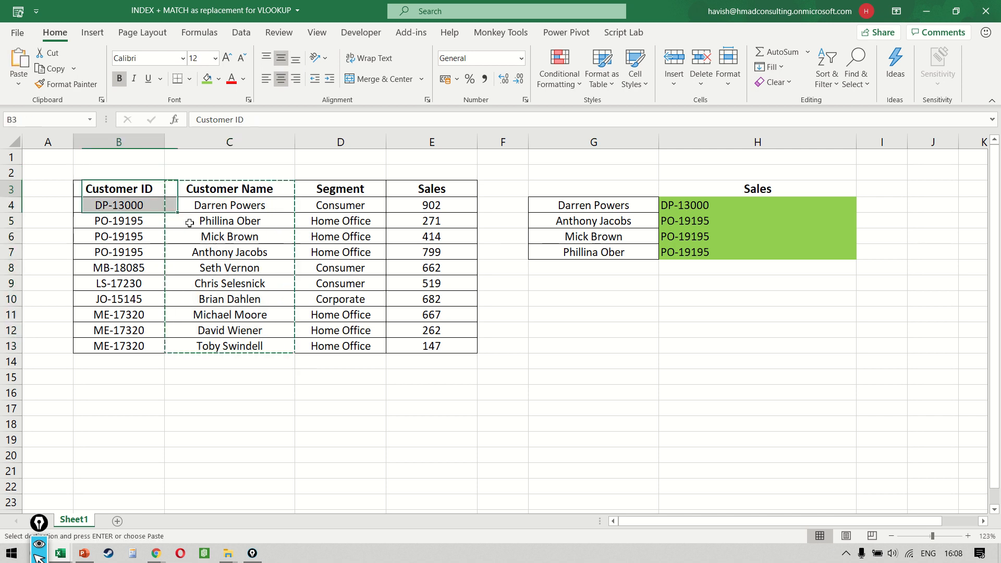
key("ctrl+shift+plus")
key("ctrl+z")
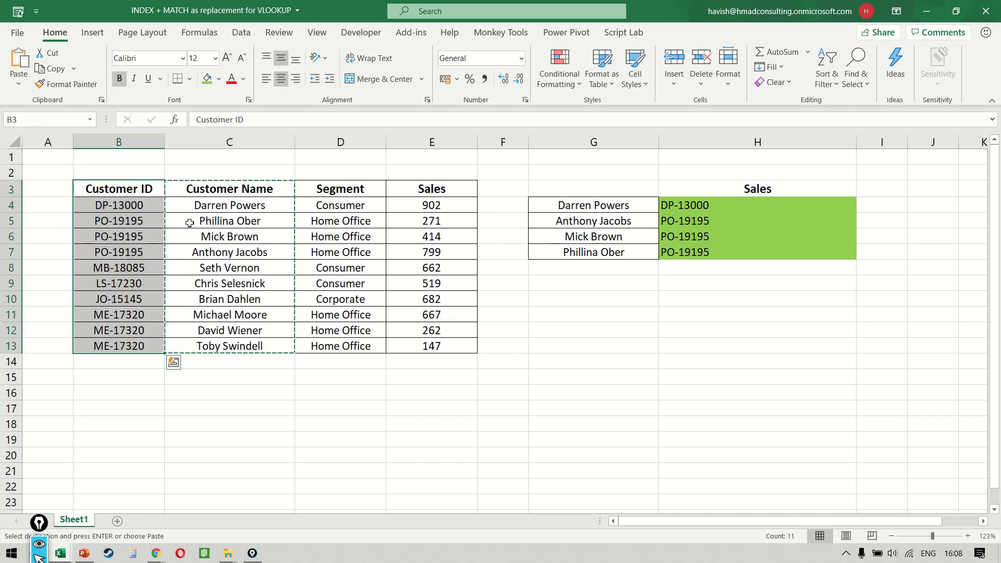
Review the INDEX and MATCH formula in H4
key("Right")
key("Right")
key("Right")
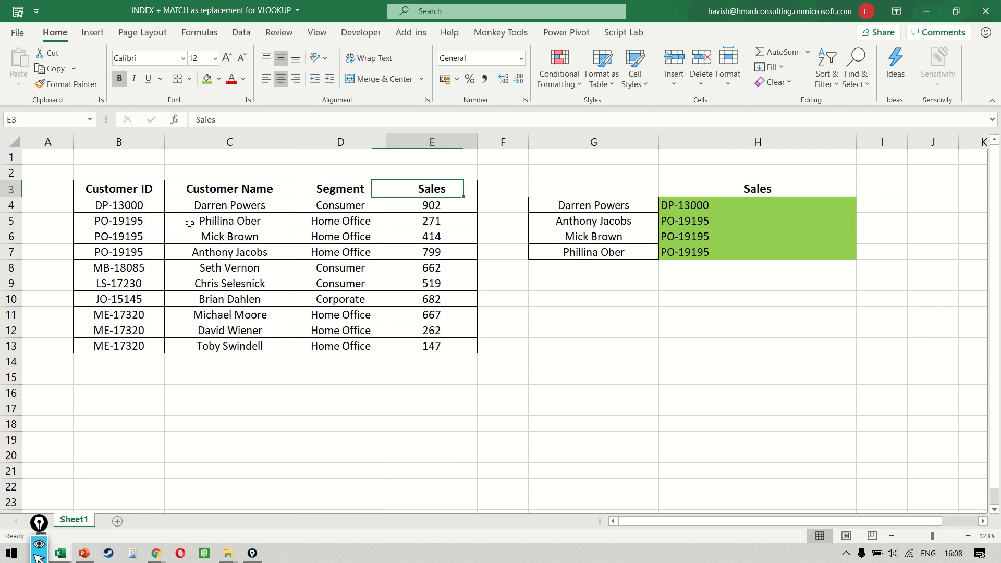
key("Right")
key("Down")
key("Down")
key("Right")
key("Right")
key("Right")
key("Left")
key("Up")
key("F2")
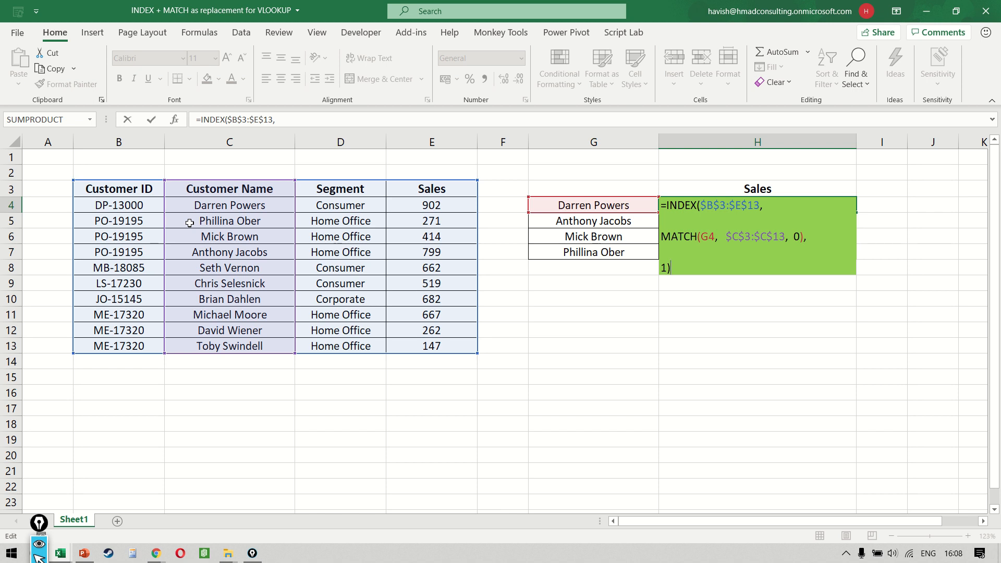
key("ctrl+Return")
Change the header in H3 to Segment
key("Up")
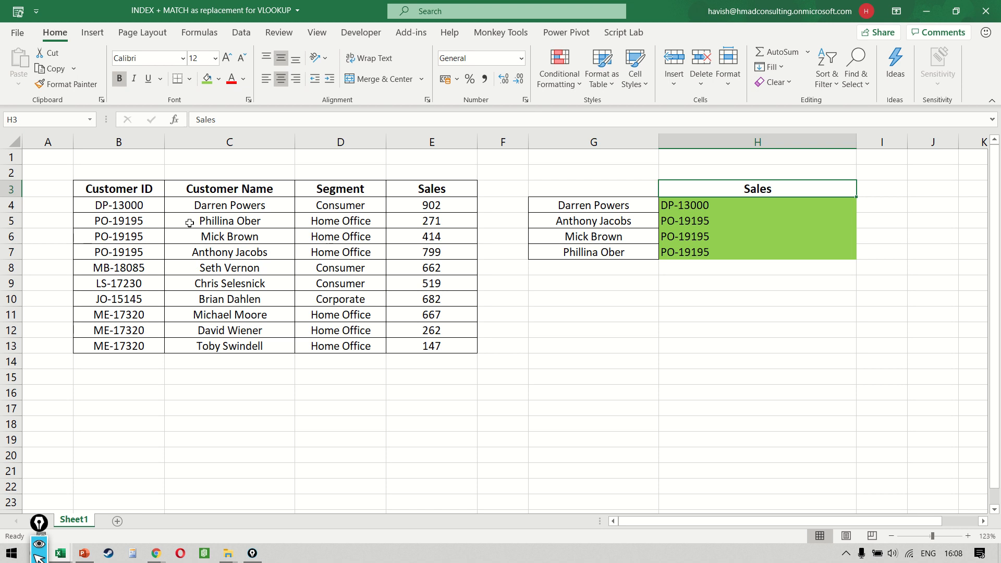
type("Segment")
key("Return")
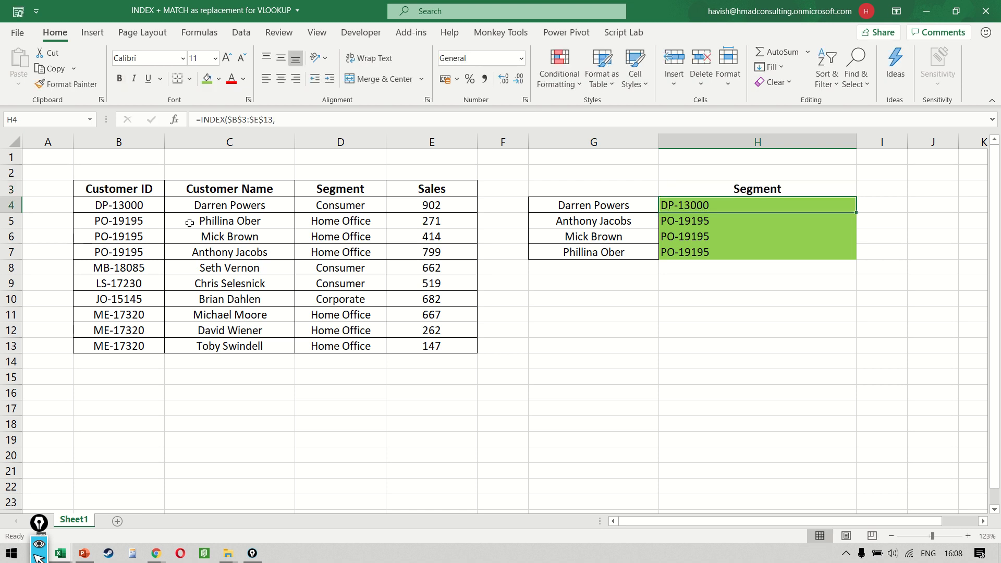
key("ctrl+shift+Down")
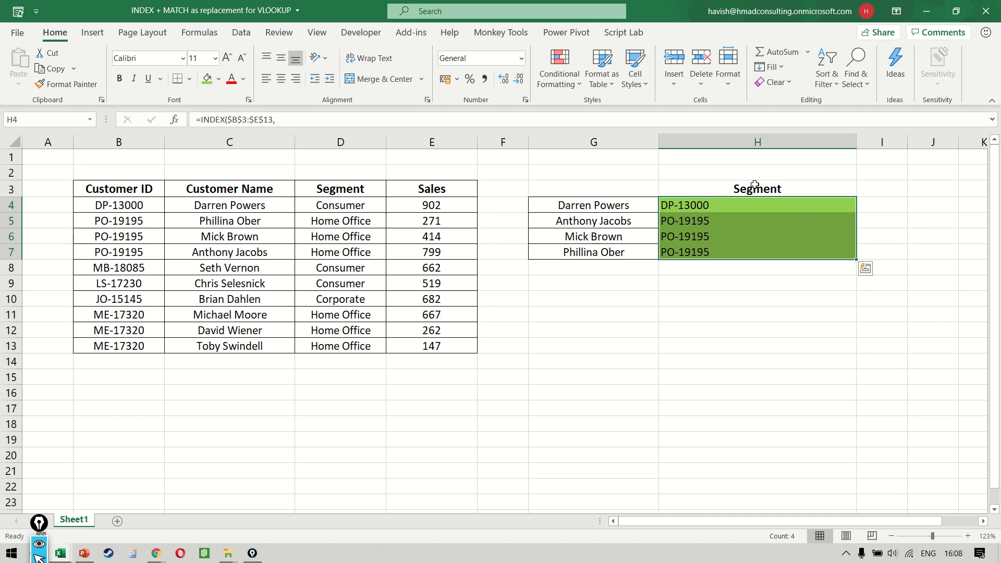
left_click(751, 232)
key("Left")
key("Left")
key("Left")
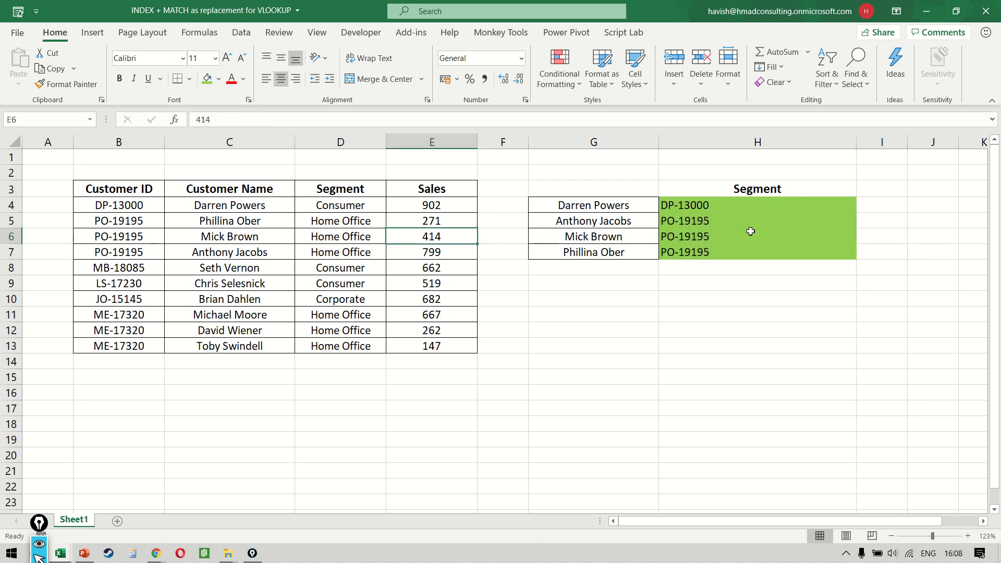
Insert a new column F after the Sales column and enter the header Cost in F3
key("Right")
key("ctrl+space")
key("ctrl+shift+equal")
key("Left")
key("Up")
key("Up")
key("Right")
key("Up")
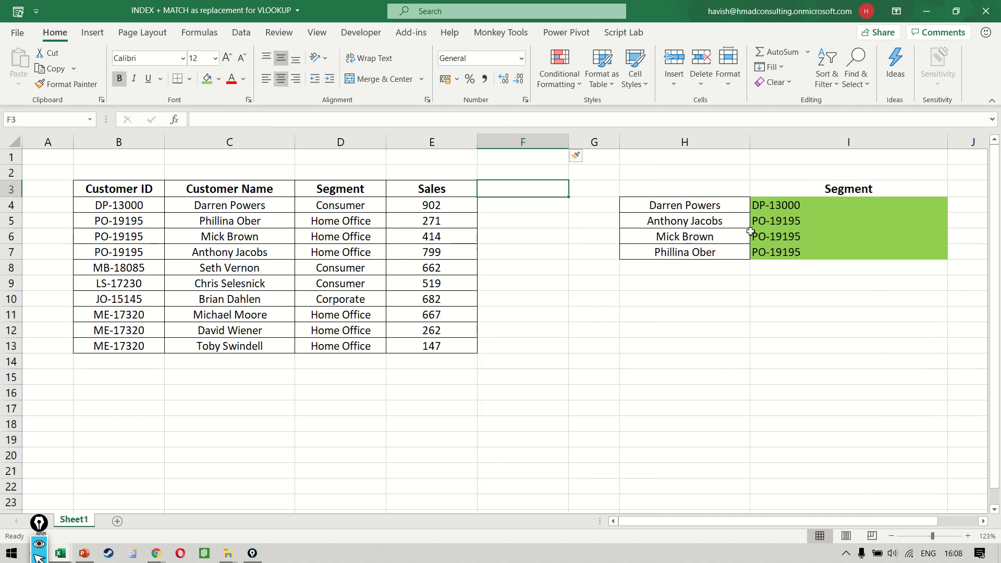
type("Cost")
key("Return")
Fill F4:F13 under the Cost header with the contents and formatting of the adjacent Sales column
key("shift+Down")
key("shift+Down")
key("shift+Down")
key("shift+Down")
key("shift+Down")
key("shift+Down")
key("shift+Down")
key("shift+Down")
key("shift+Down")
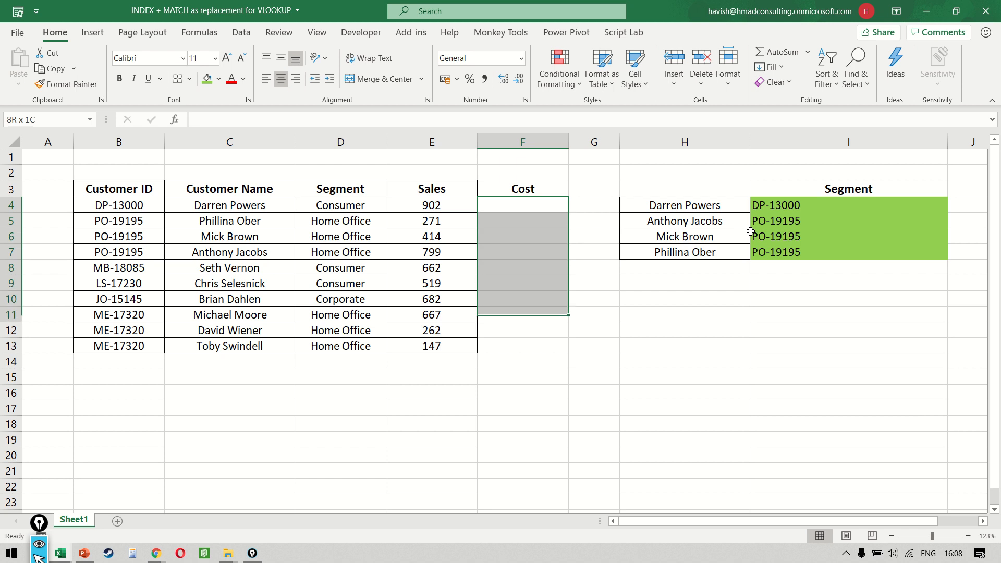
key("ctrl+r")
Apply all borders to the Cost header cell F3
key("Up")
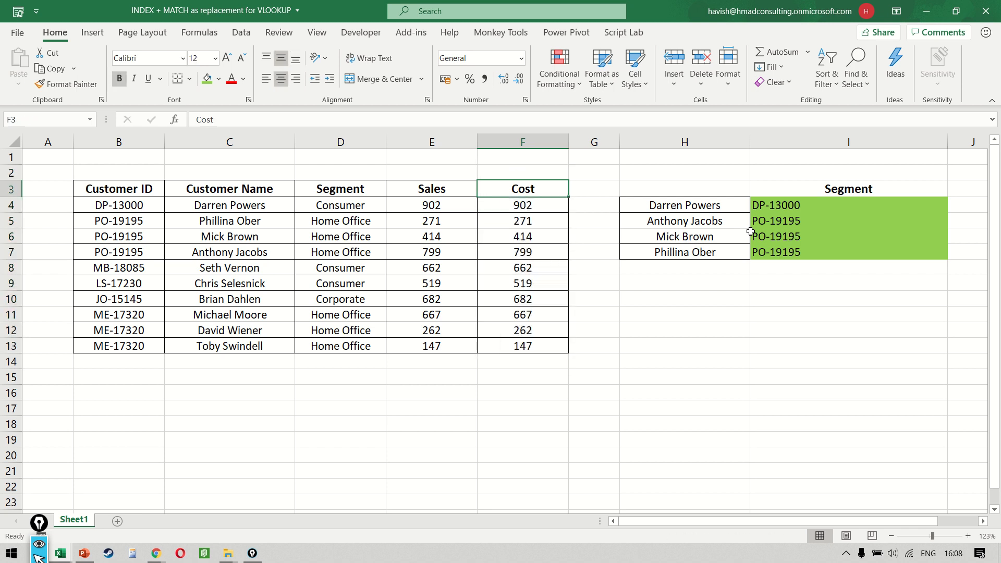
key("alt+h")
key("b")
key("a")
Fill F4:F13 in the Cost column with the formula =RANDBETWEEN(100,200)
key("Down")
key("shift+Down")
key("shift+Down")
key("shift+Down")
key("shift+Down")
key("shift+Down")
key("shift+Down")
key("shift+Down")
key("shift+Down")
key("shift+Down")
type("=rand")
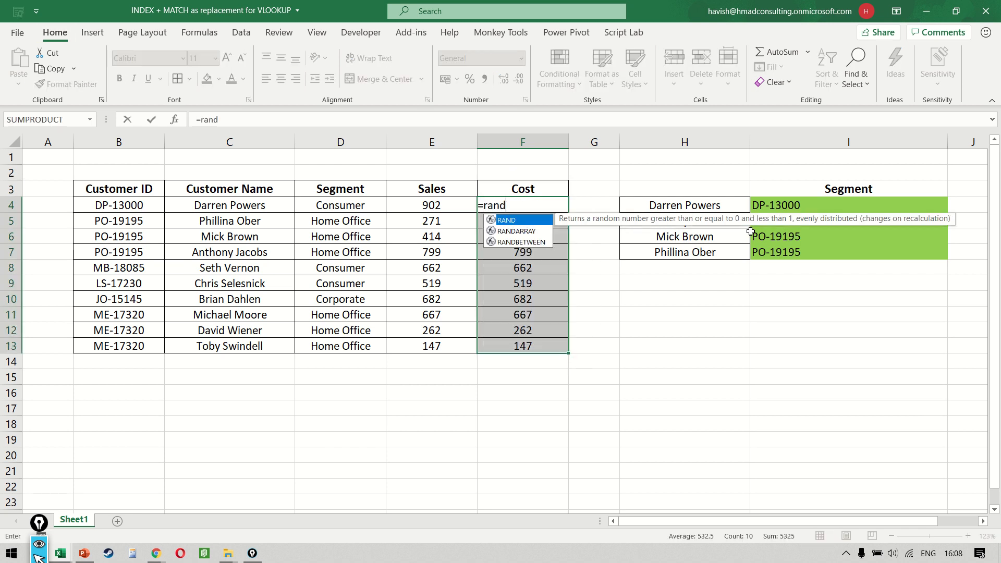
key("Down")
key("Down")
key("Tab")
type("100,200)")
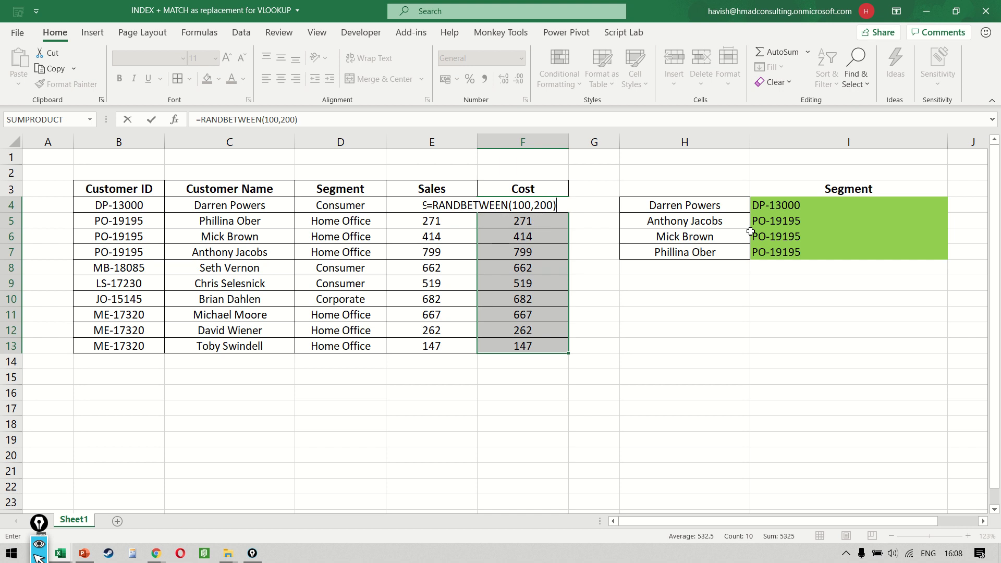
key("ctrl+Return")
Convert the random number formulas in F4:F13 to fixed values by pasting them over themselves as values
key("ctrl+c")
key("ctrl+alt+v")
key("v")
key("Return")
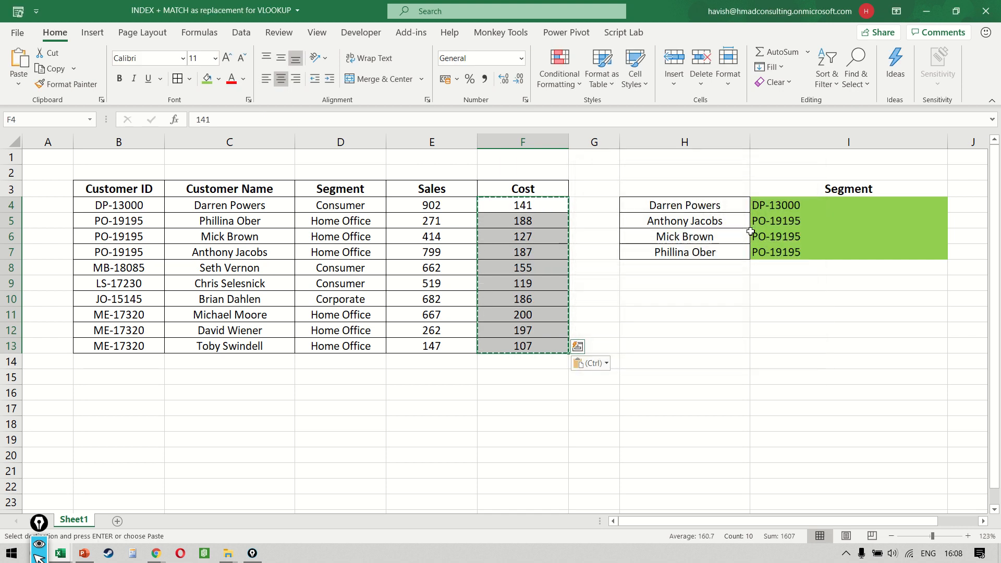
key("Escape")
Change the lookup header in I3 to Sales
key("Up")
key("Up")
key("Right")
key("Right")
key("Right")
key("Down")
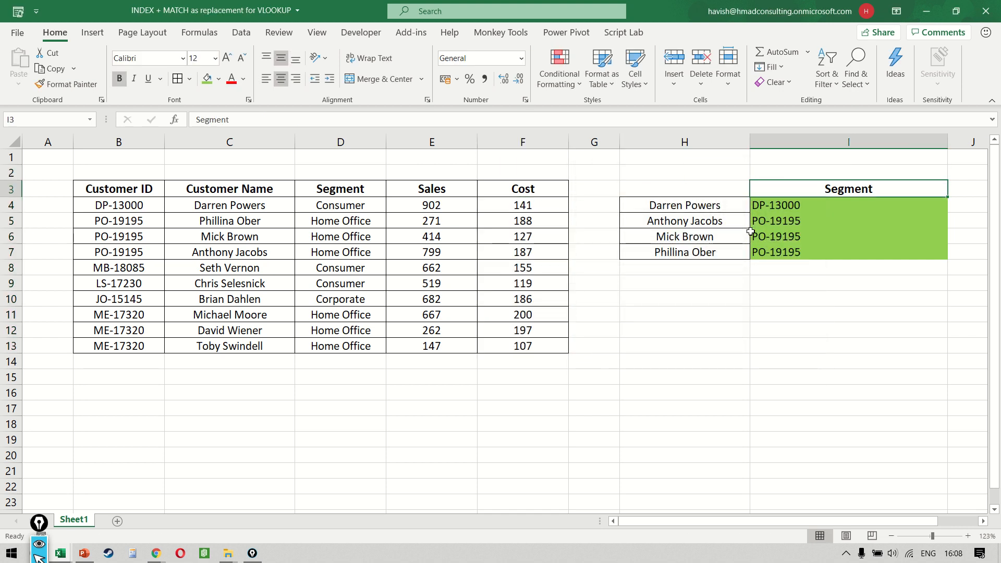
type("Cost")
key("Return")
key("Up")
type("Sales")
key("Return")
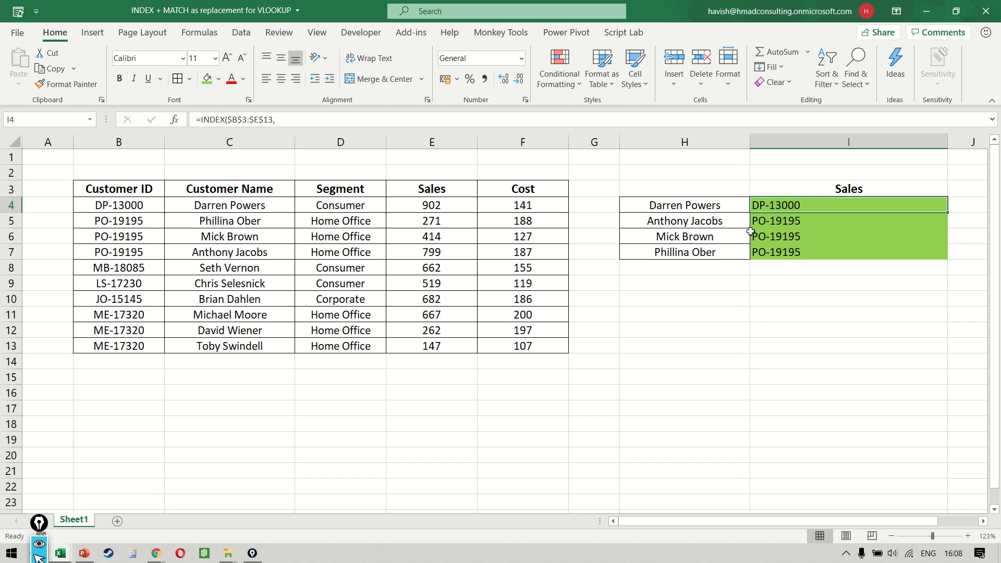
Extend the INDEX array in I4 to $B$3:$F$13 and set its column number to 4
scroll(751, 231, "right", 1)
key("F2")
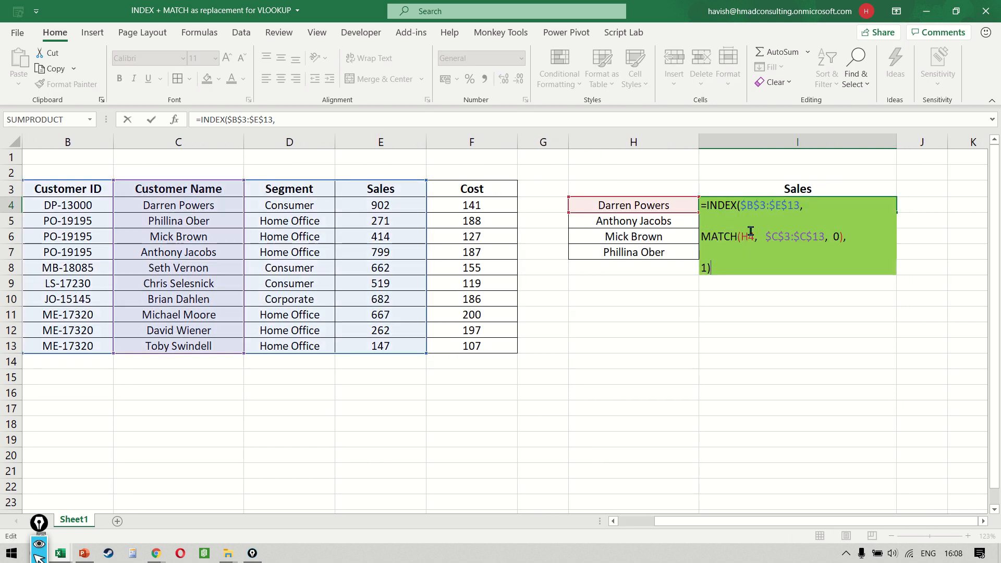
key("Left")
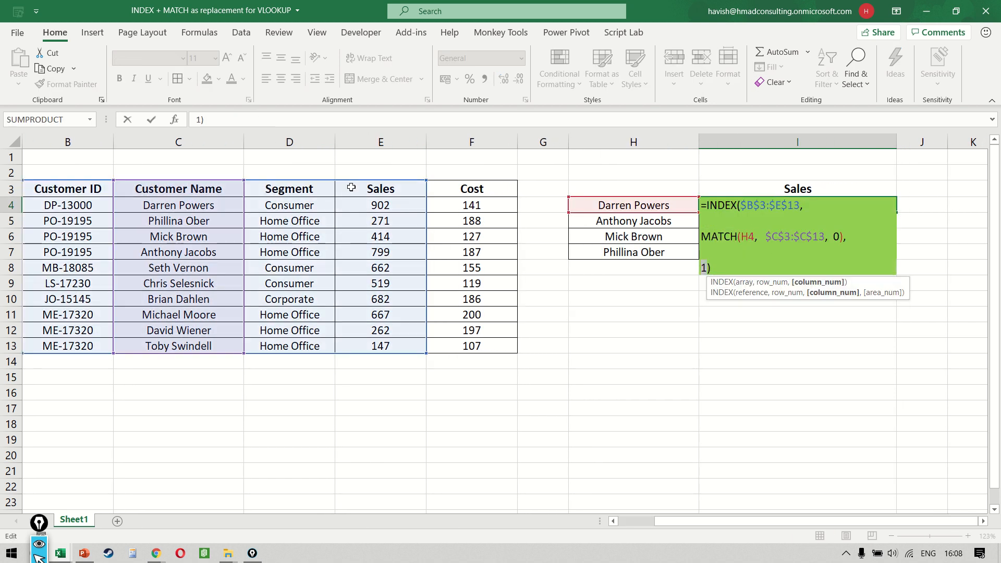
left_click(815, 201)
key("Left")
key("Left")
key("Left")
key("Left")
key("Delete")
type("f")
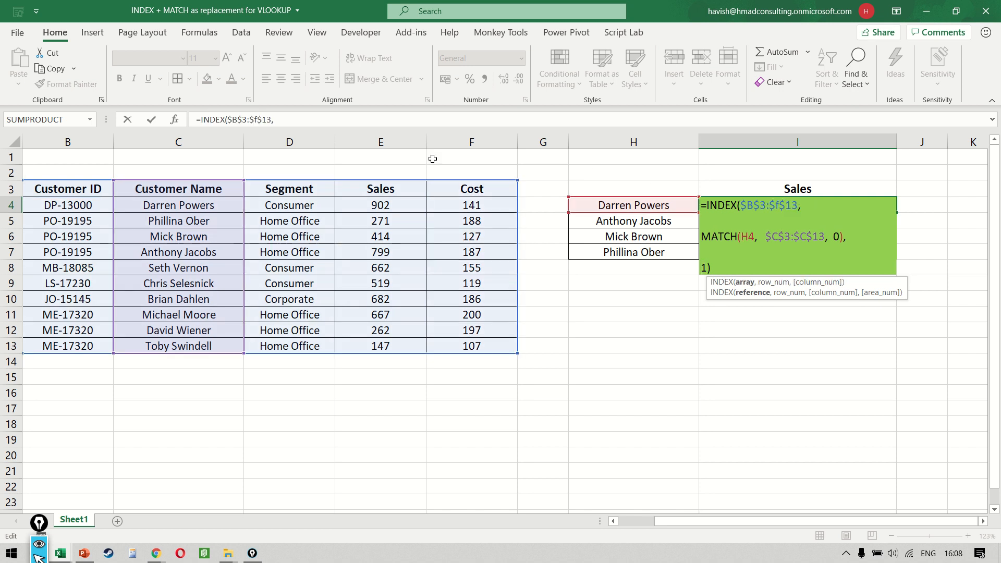
key("BackSpace")
key("Caps_Lock")
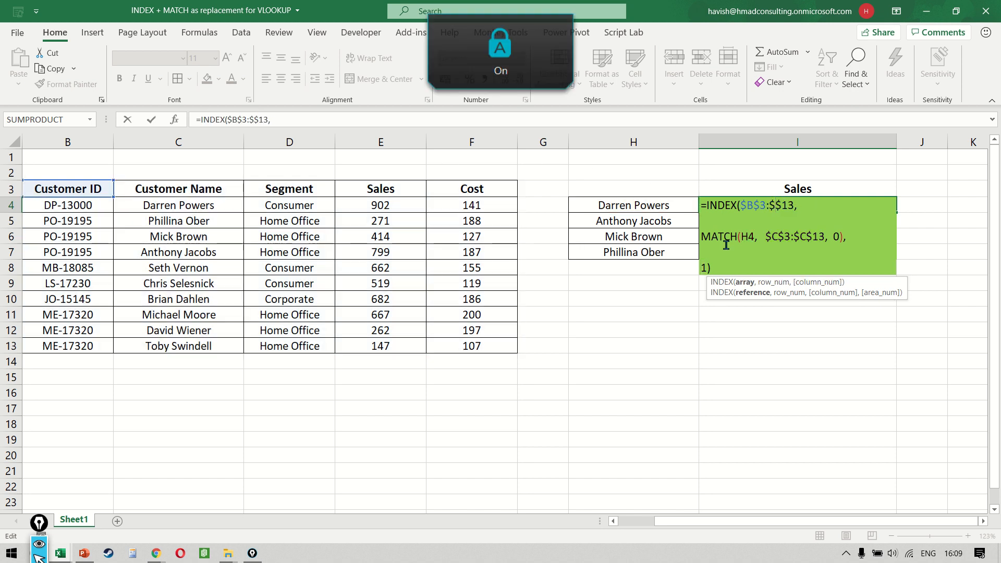
type("F")
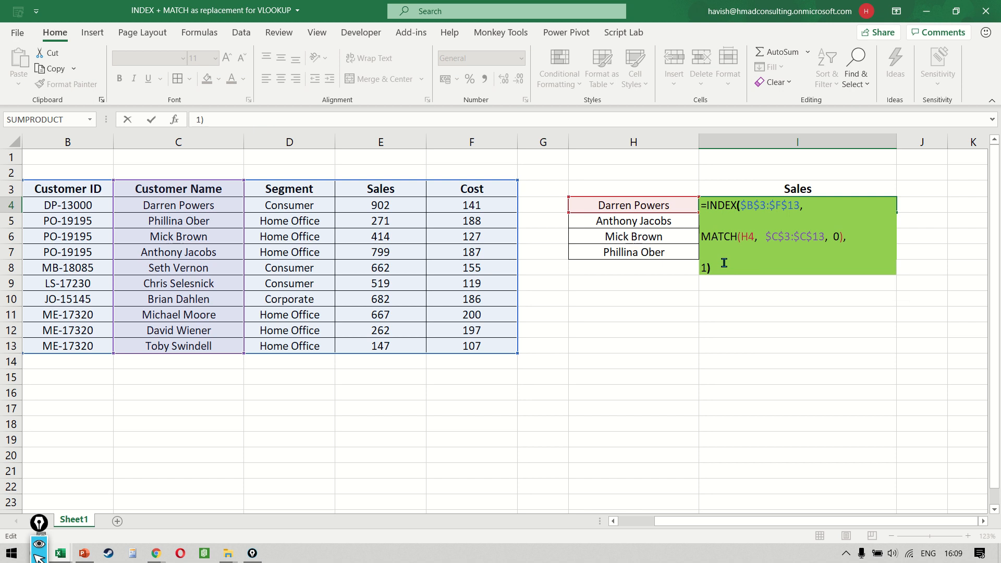
key("Return")
key("Up")
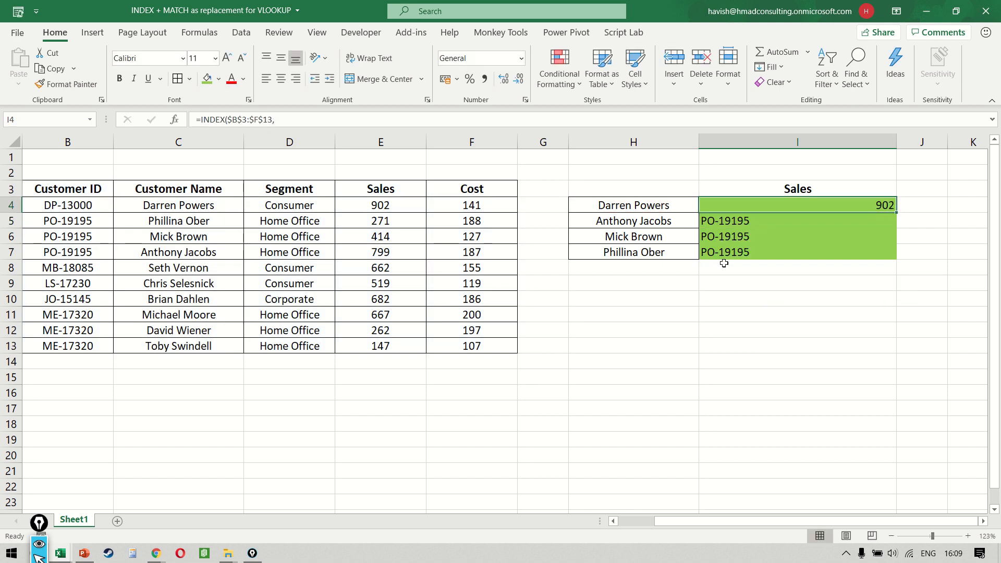
type("L")
left_click(391, 207)
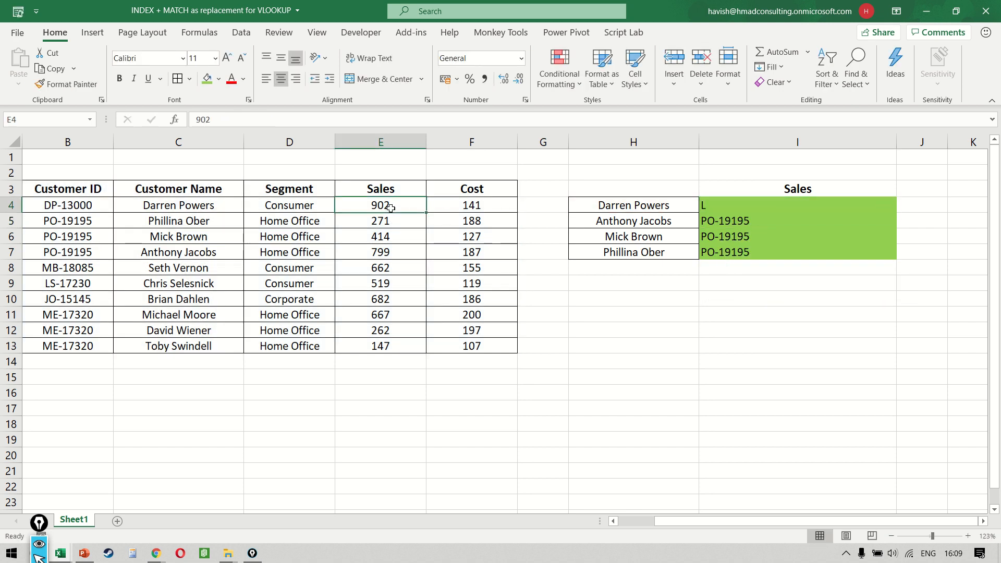
key("ctrl+z")
Set the column number of the INDEX formula in I4 to 5
key("F2")
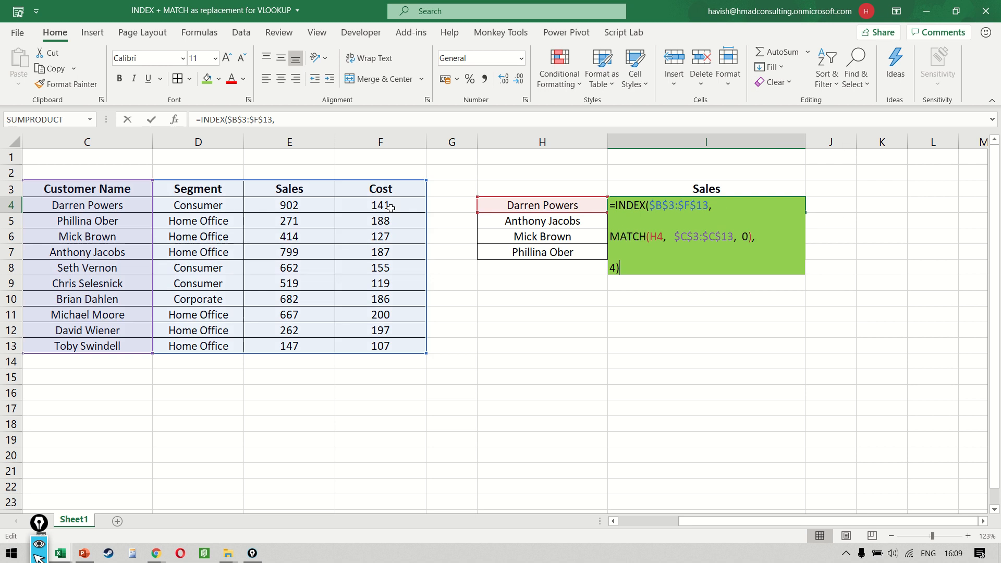
key("Left")
key("BackSpace")
type("5")
key("Return")
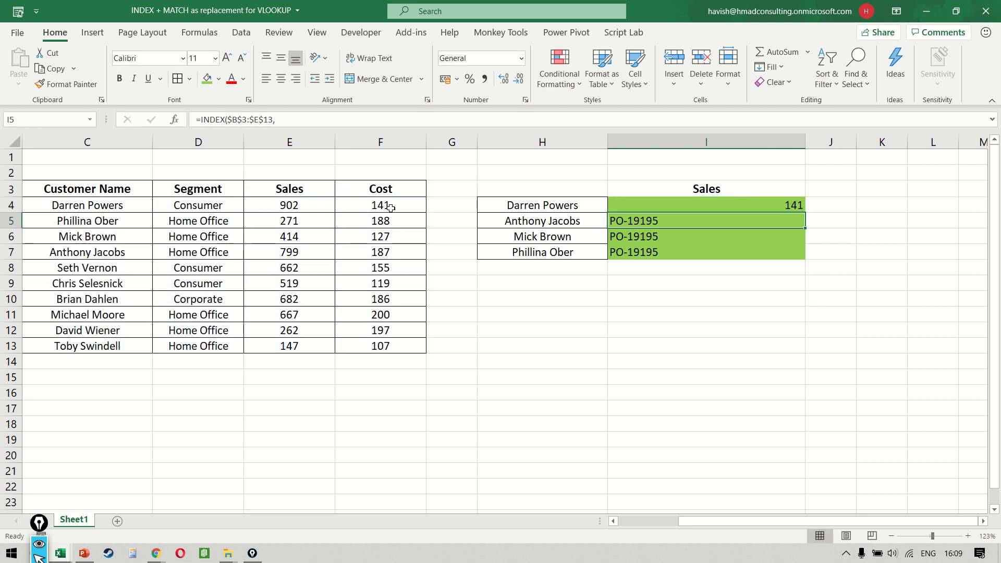
Replace the INDEX column number in I4 with a MATCH function that uses $I$3 as its lookup value
scroll(391, 208, "left", 1)
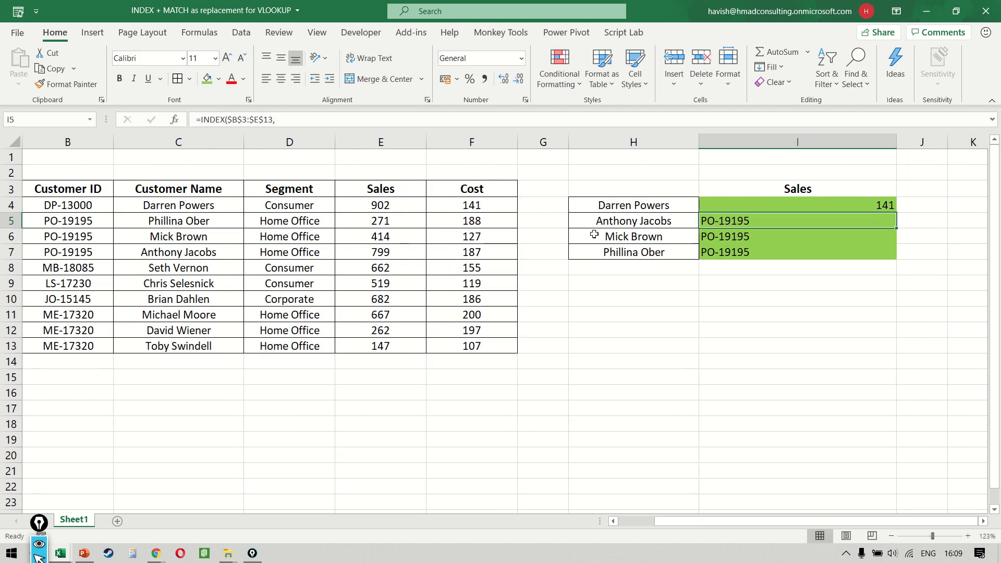
key("ctrl+z")
key("F2")
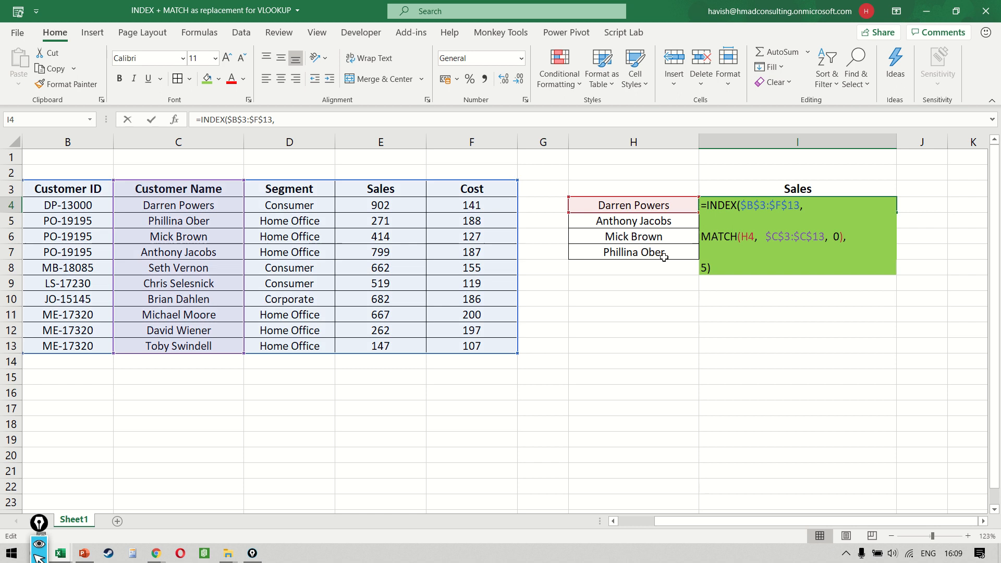
key("BackSpace")
type("MATC")
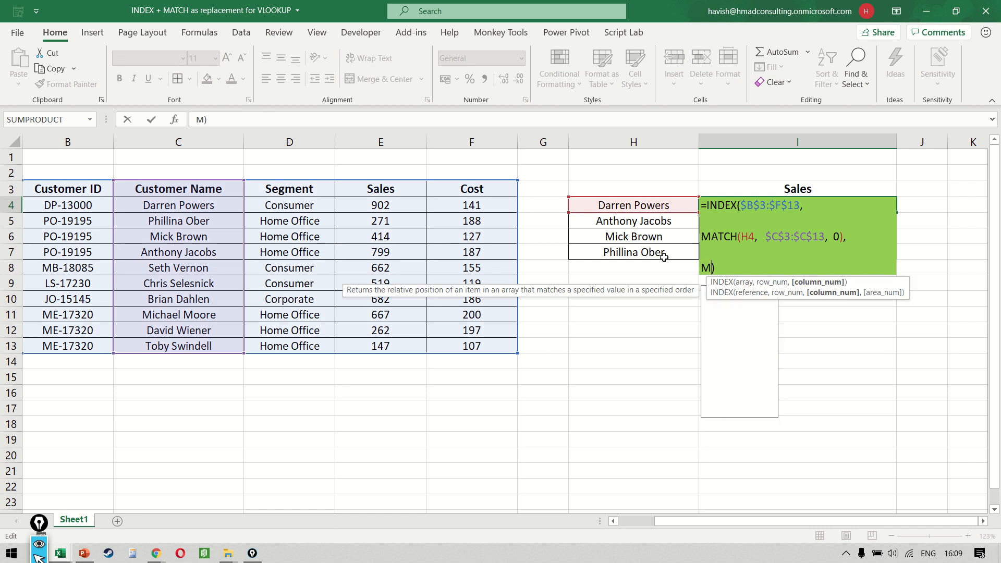
key("Tab")
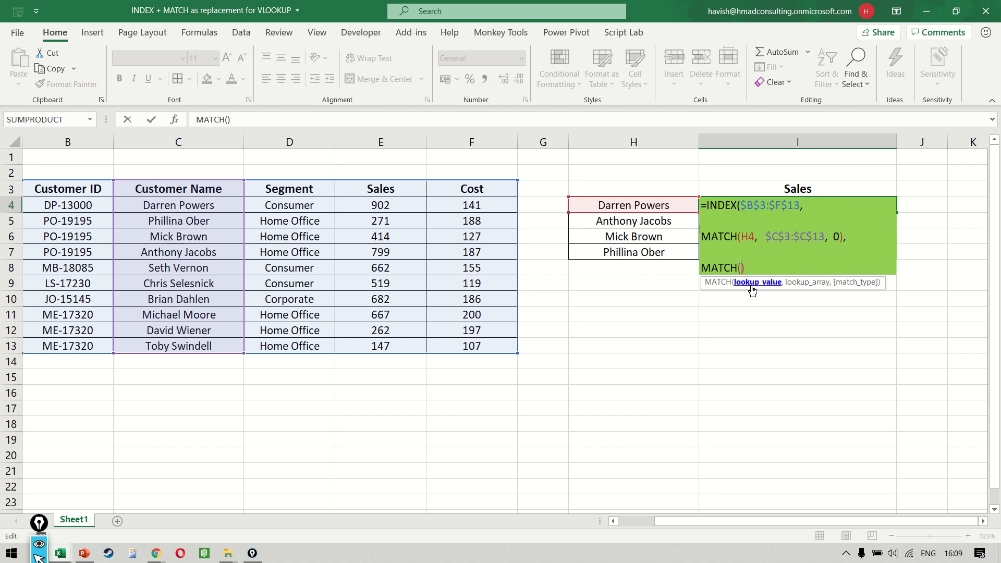
left_click(781, 188)
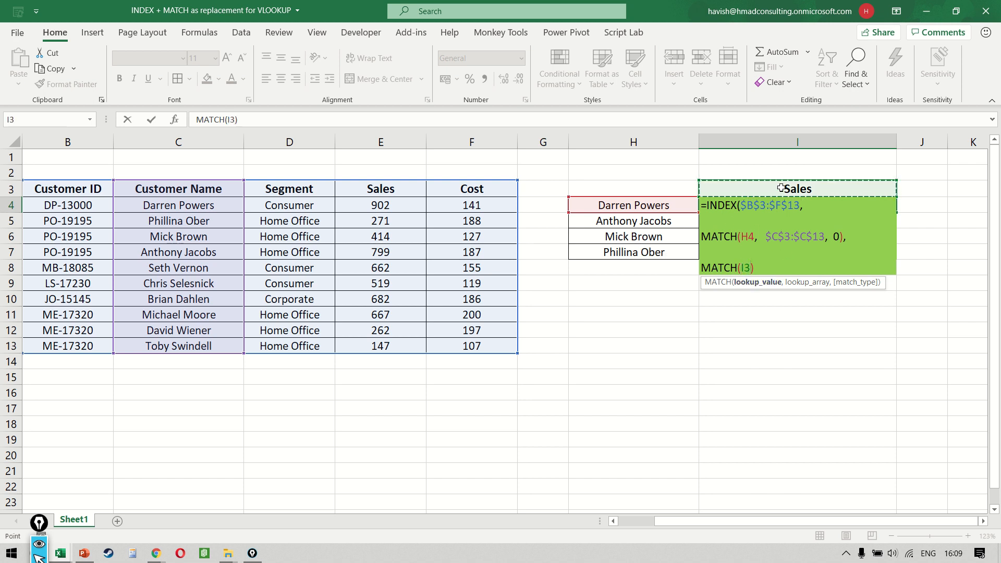
key("F4")
type(",")
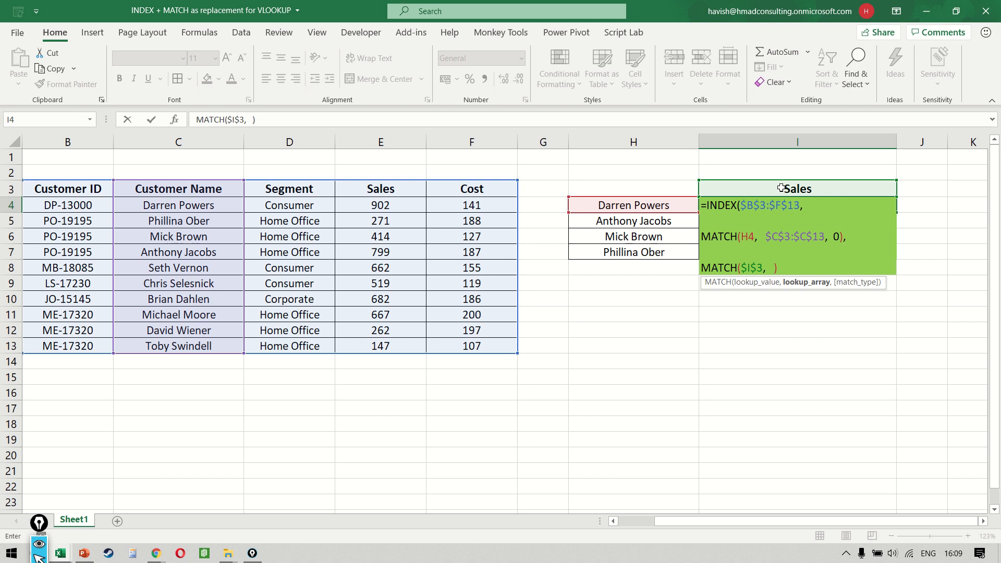
Complete the column MATCH in I4 with the lookup array $B$3:$F$3 and match type 0, and close the INDEX formula
left_click(97, 189)
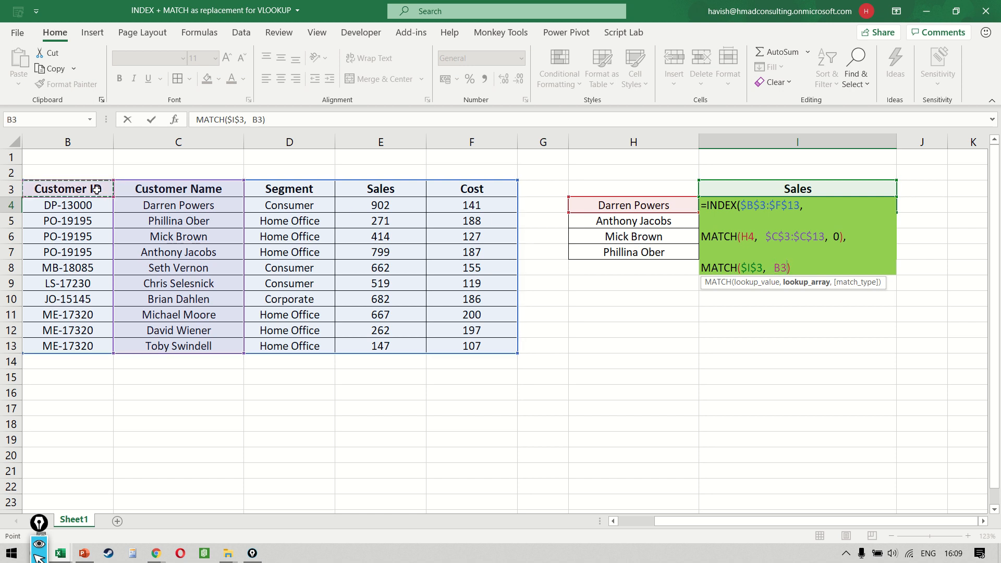
left_click_drag(97, 188, 469, 190)
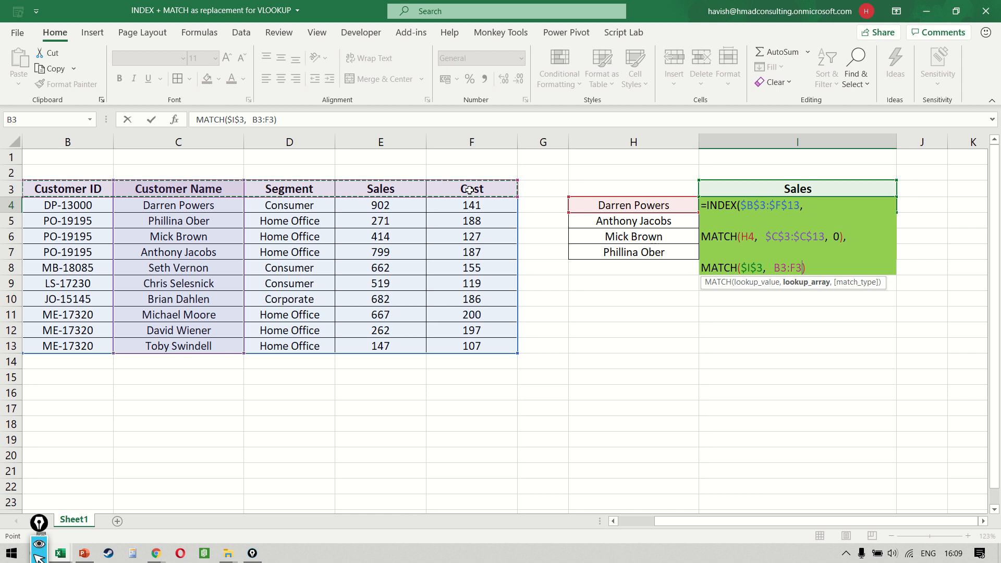
key("F4")
type(",  0)")
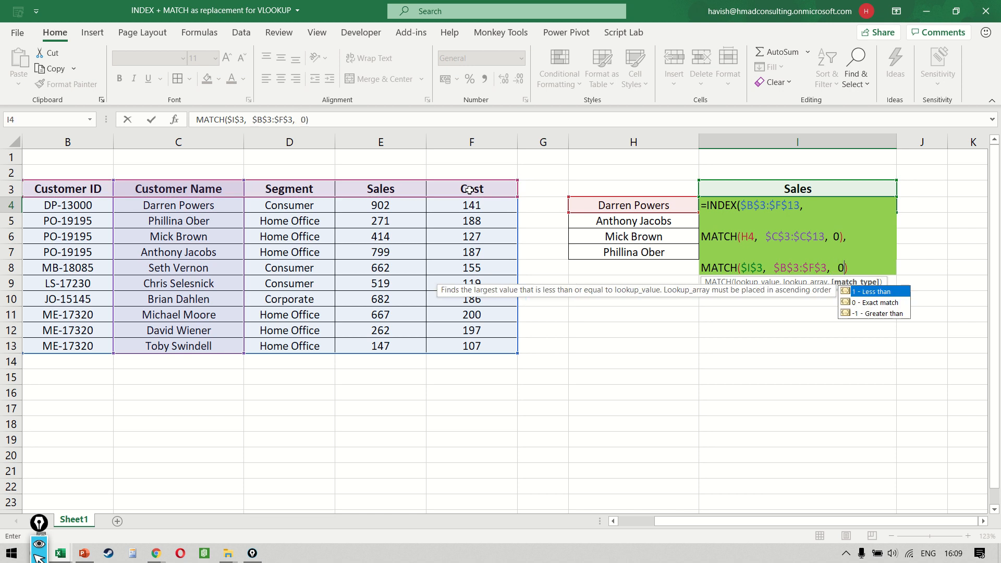
type(")")
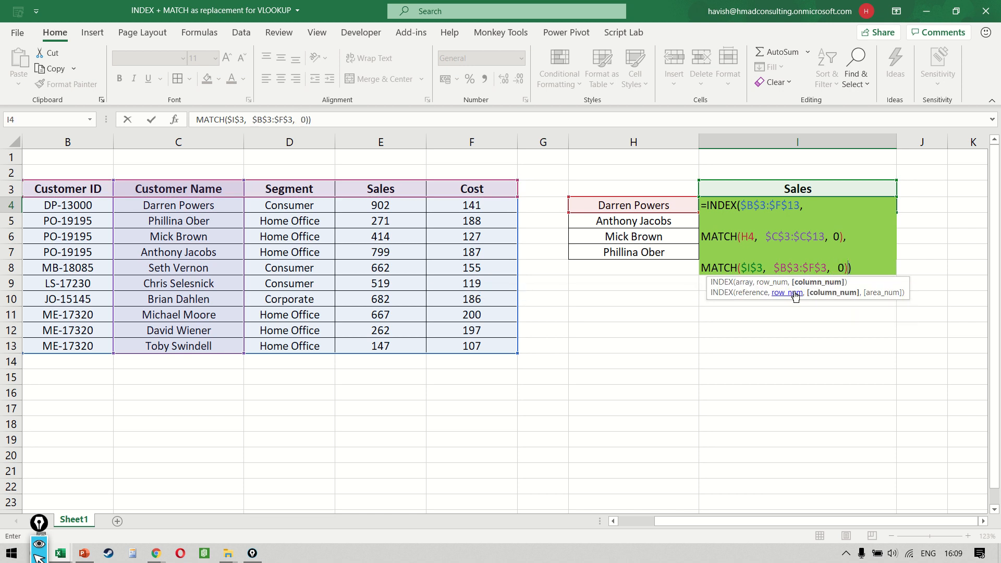
Examine how the two MATCH functions in I4 relate to the Customer Name column and the table's header row
left_click_drag(702, 237, 847, 238)
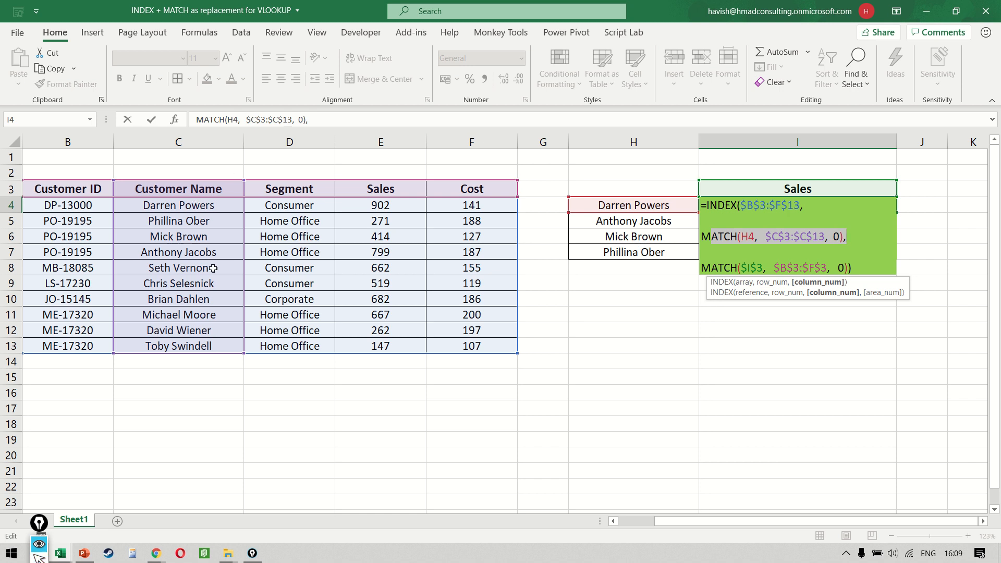
left_click_drag(111, 169, 257, 370)
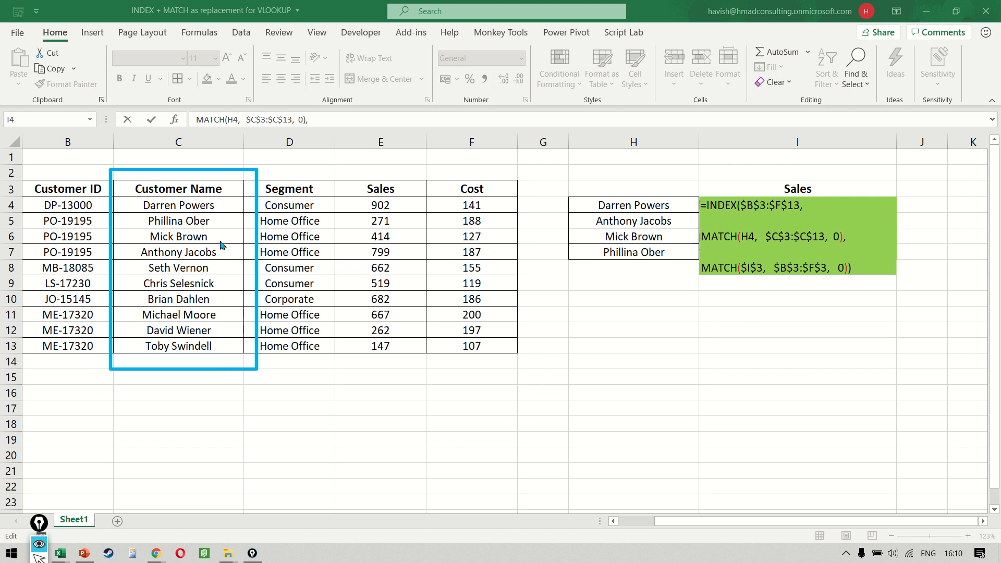
mouse_move(540, 208)
left_mouse_down()
mouse_move(35, 153)
mouse_move(2, 166)
left_mouse_up()
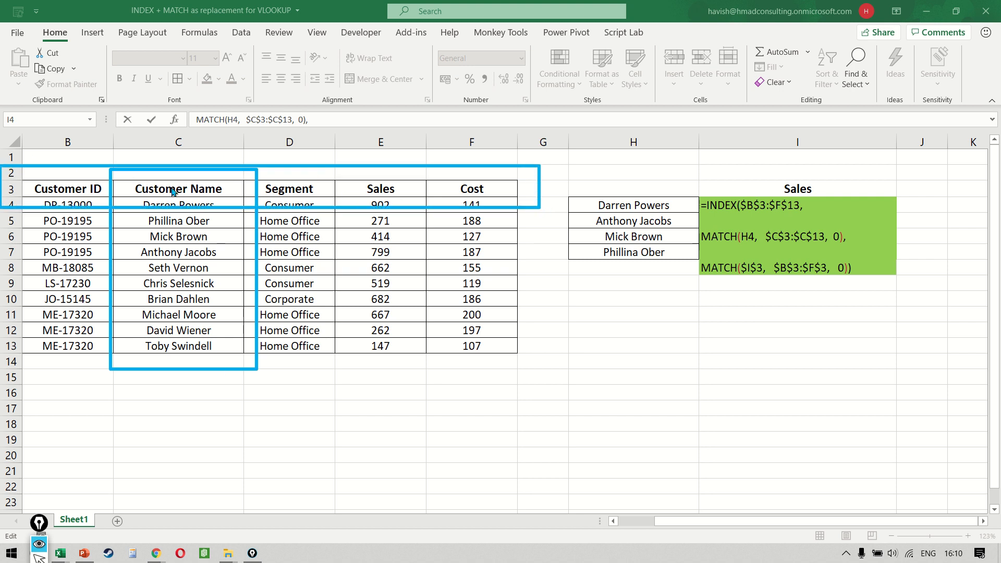
mouse_move(428, 175)
left_mouse_down()
mouse_move(501, 211)
mouse_move(515, 204)
left_mouse_up()
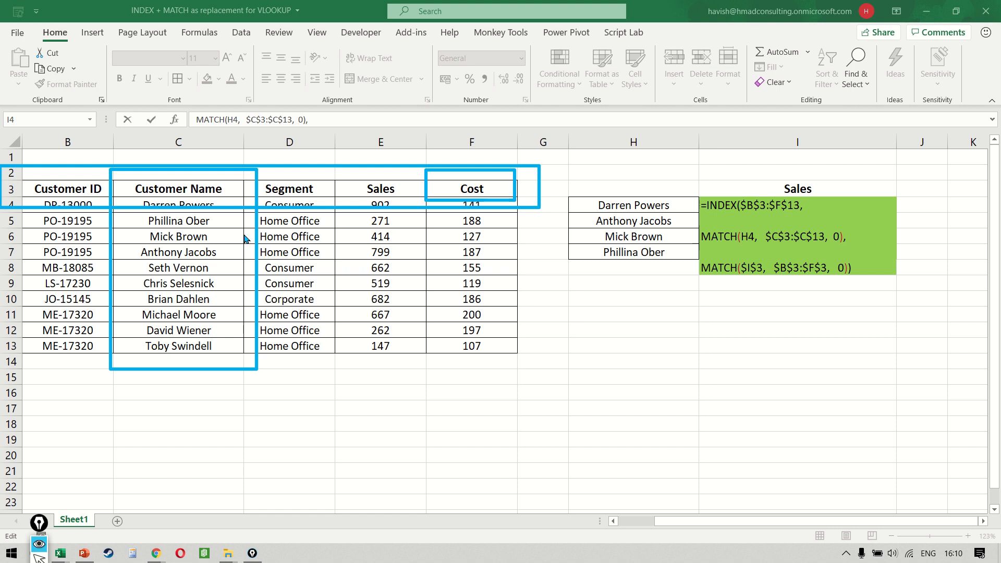
key("ctrl+shift+7")
key("ctrl+shift+2")
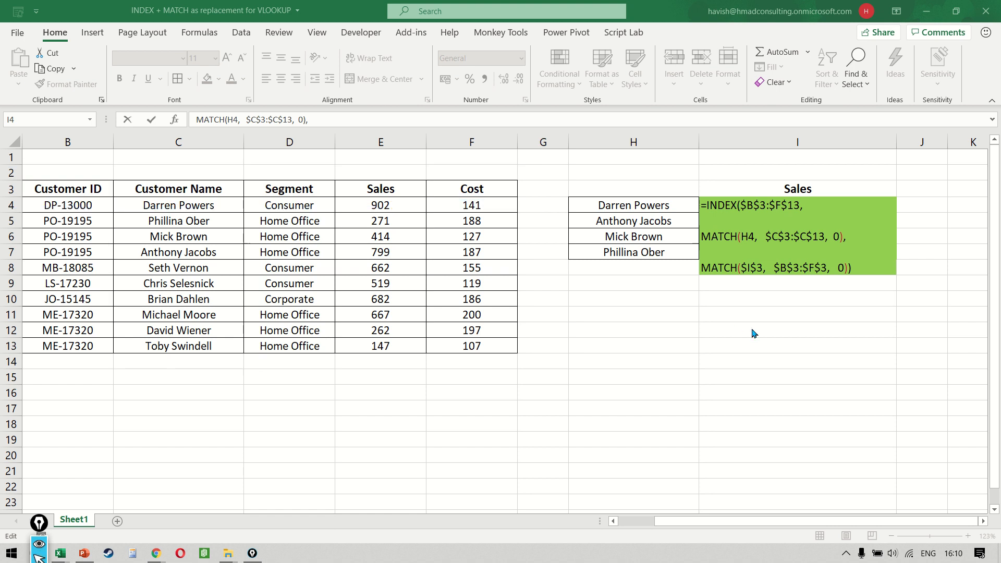
left_click(766, 267)
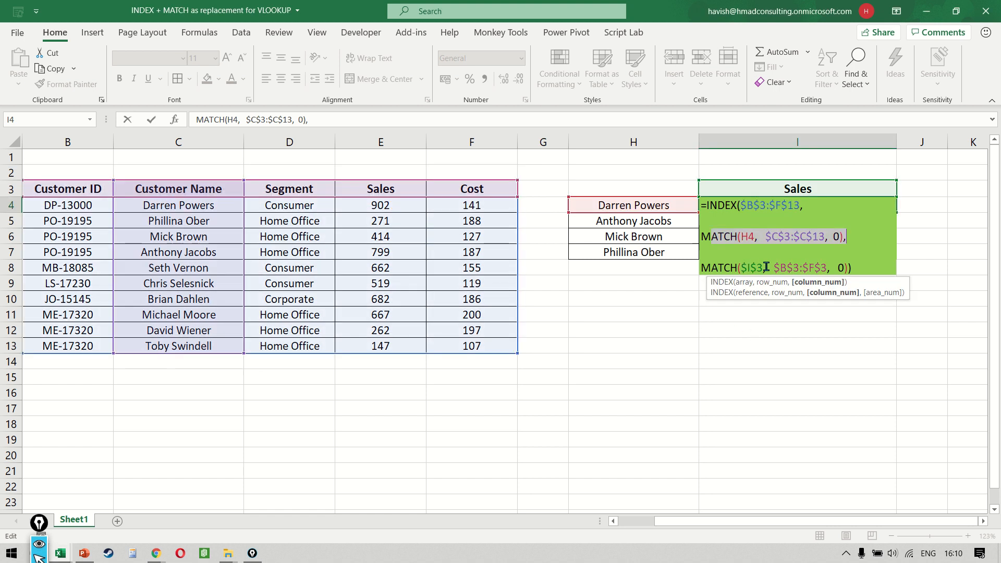
left_click(742, 222)
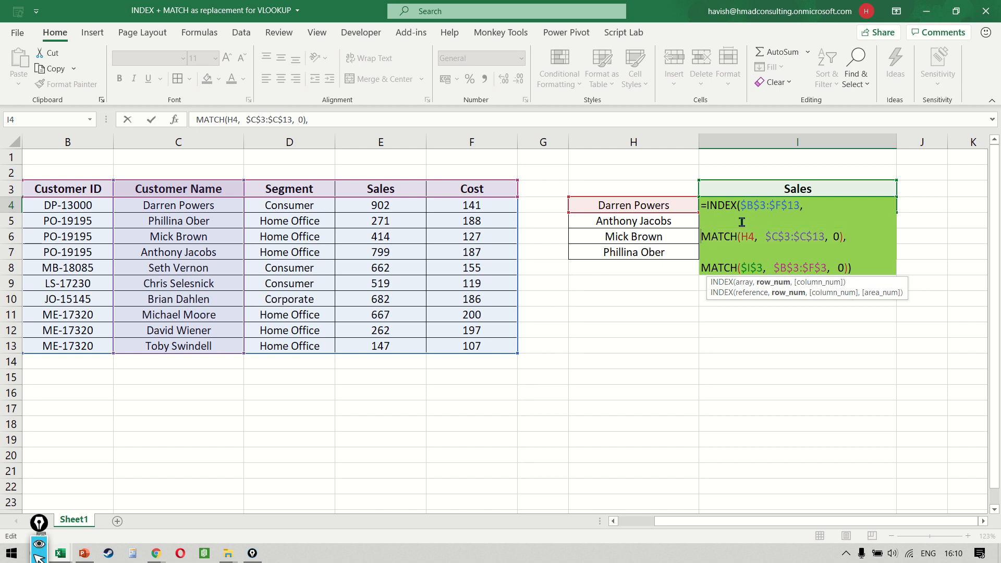
key("shift+End")
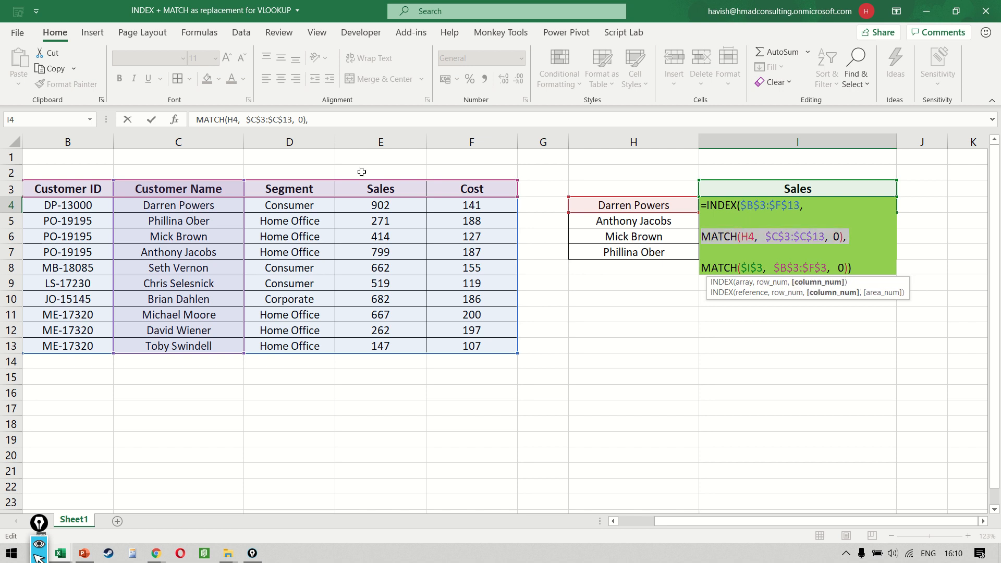
Enter the completed INDEX formula with both MATCH functions in I4 and fill it down through I7
left_click_drag(719, 267, 896, 268)
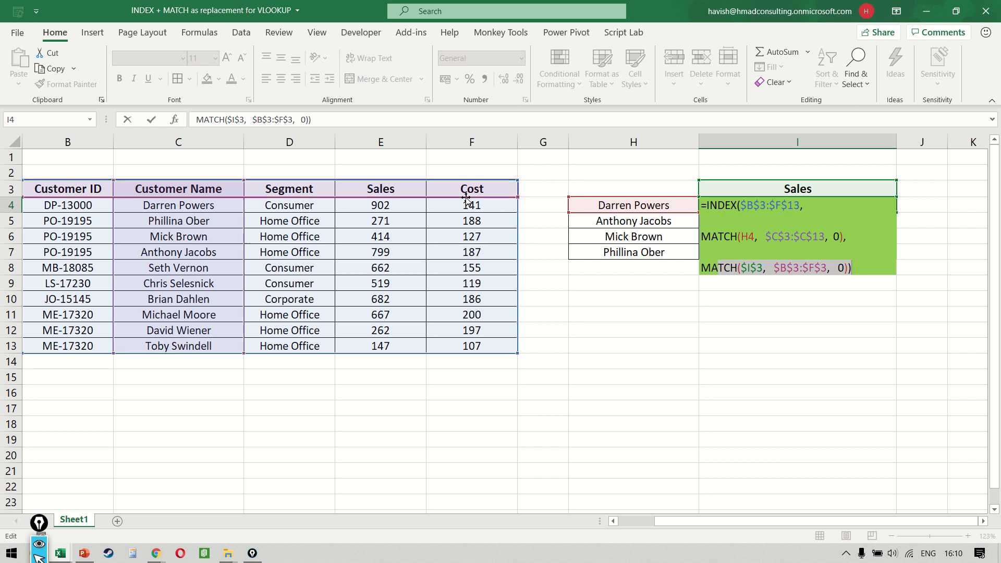
left_click(726, 233)
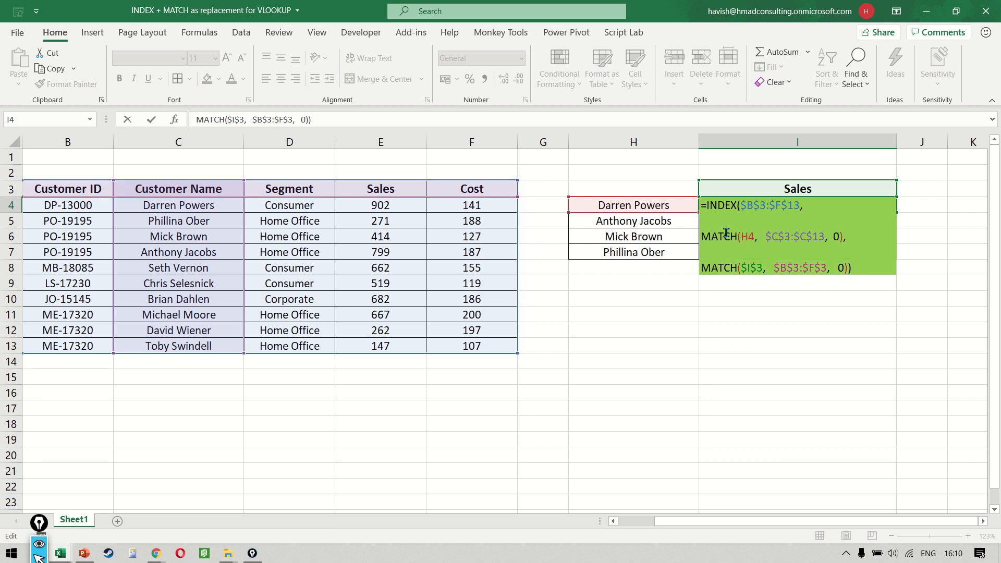
left_click_drag(727, 233, 863, 278)
key("Return")
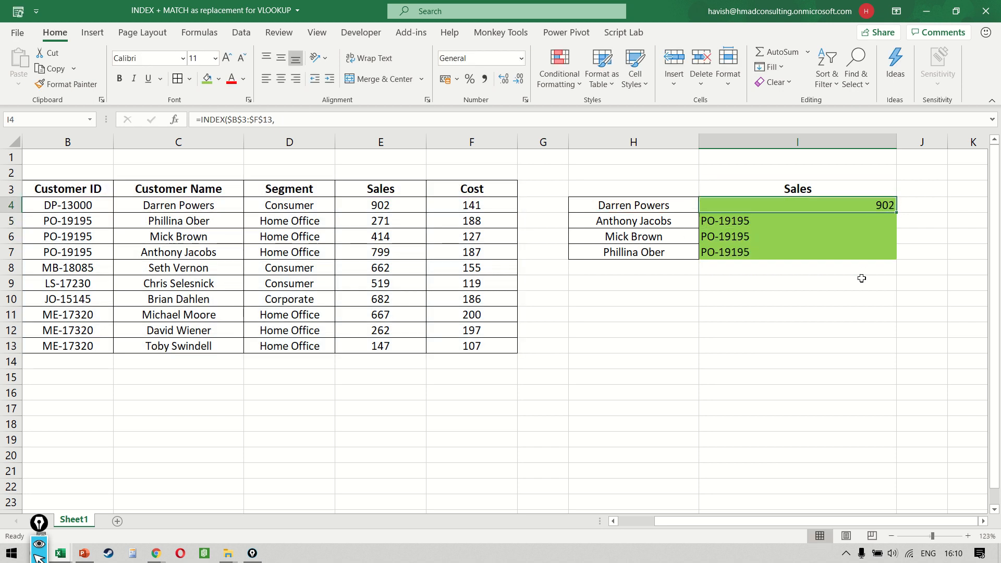
key("ctrl+d")
Test the lookup formulas by changing header I3 to Cost and then back to Sales
key("Up")
key("Up")
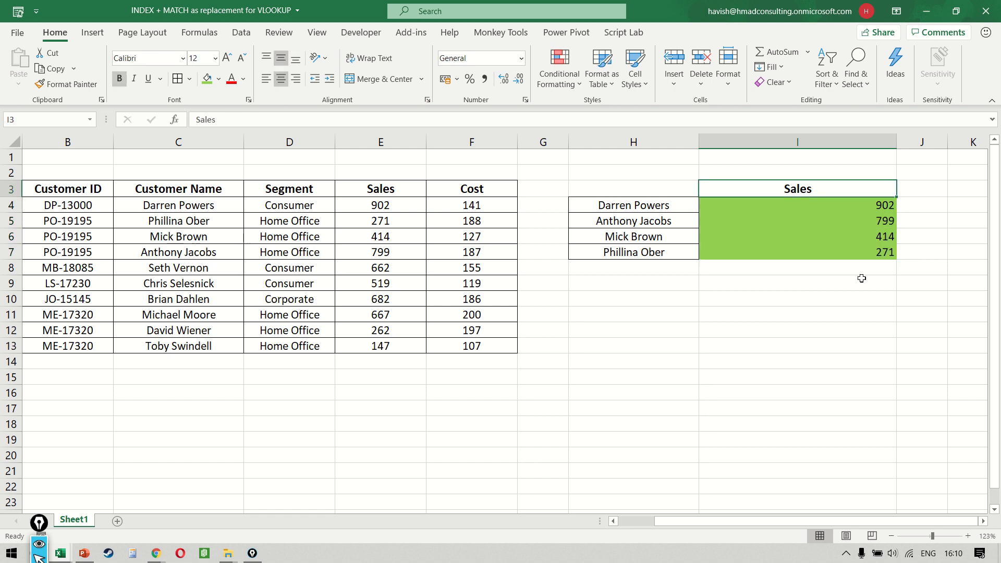
type("cOST")
key("Return")
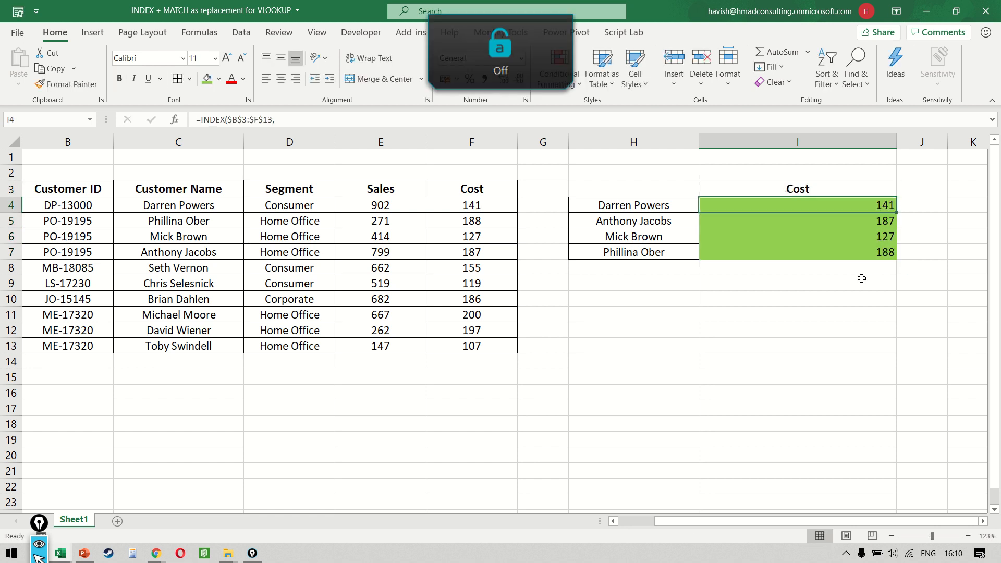
key("Up")
type("Sales")
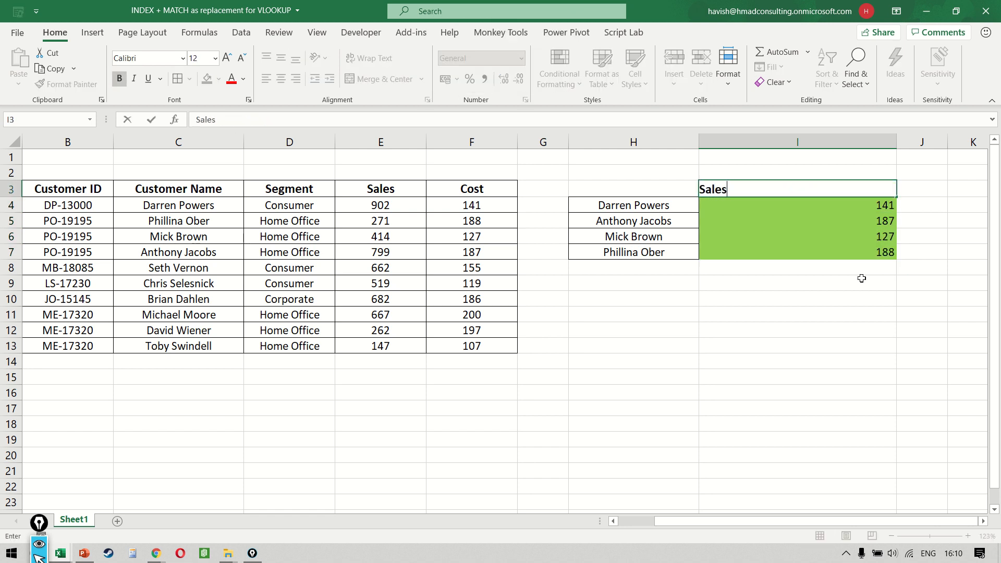
key("Return")
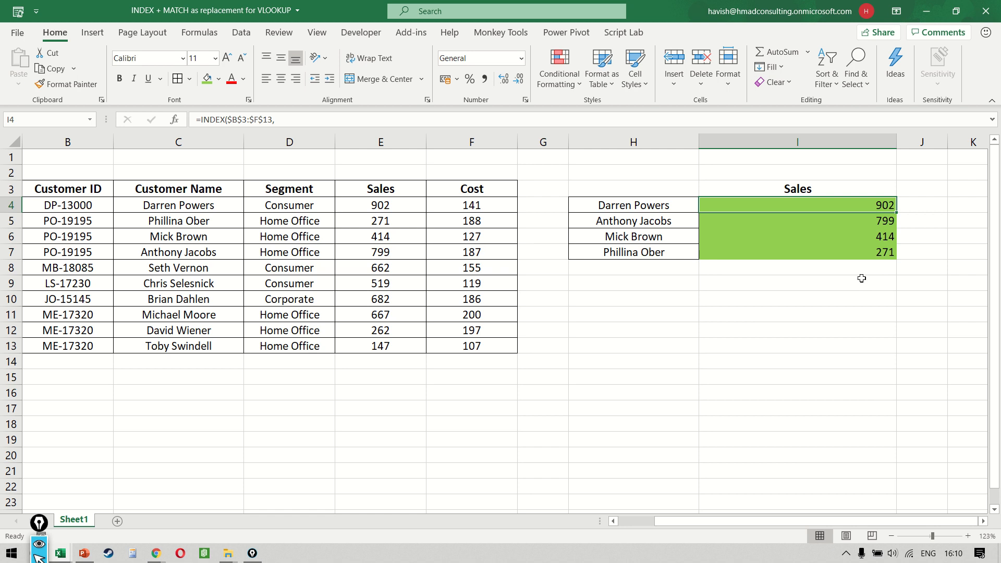
Review the references in the I4 formula against the customer table and save the workbook
key("F2")
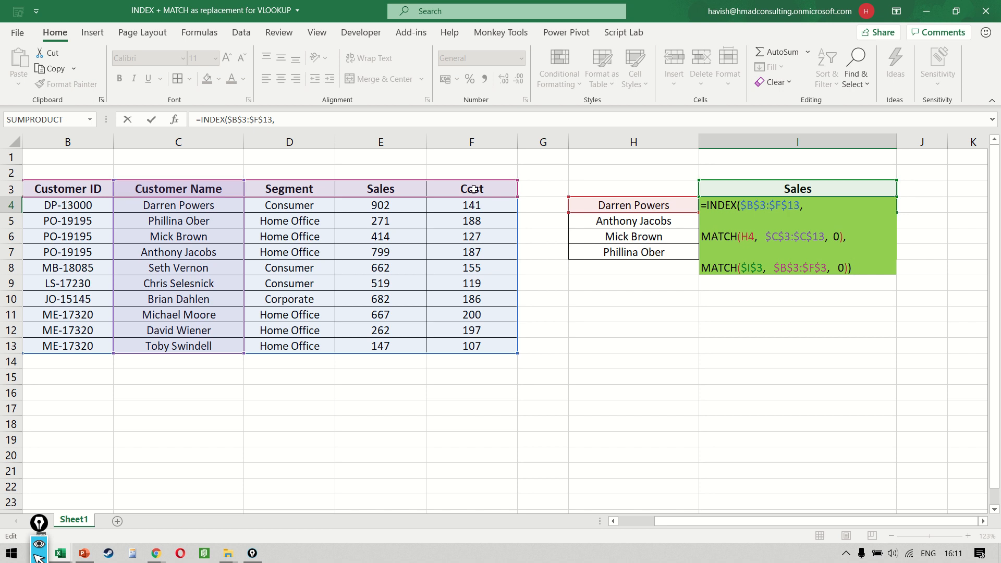
scroll(473, 188, "left", 1)
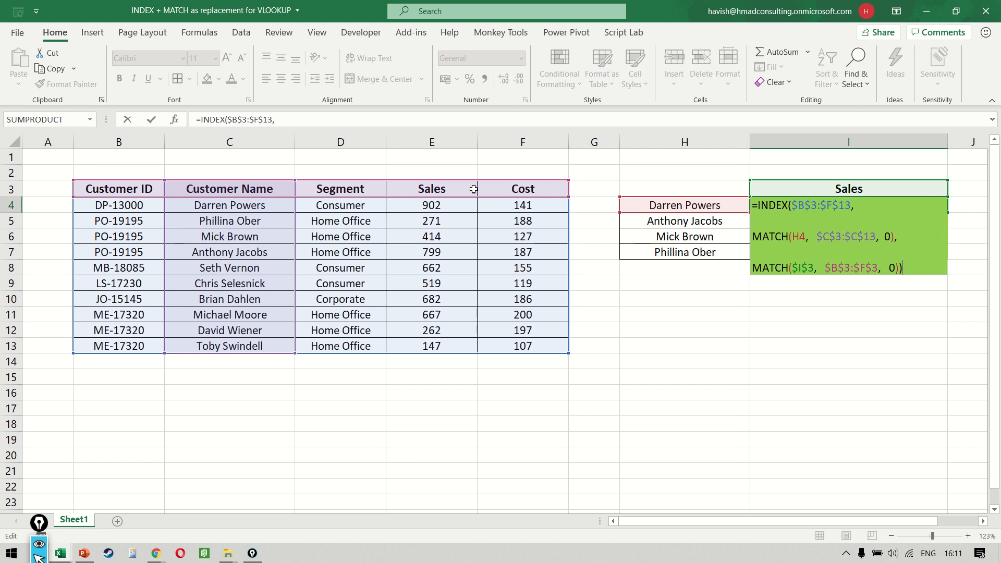
key("ctrl+s")
key("F2")
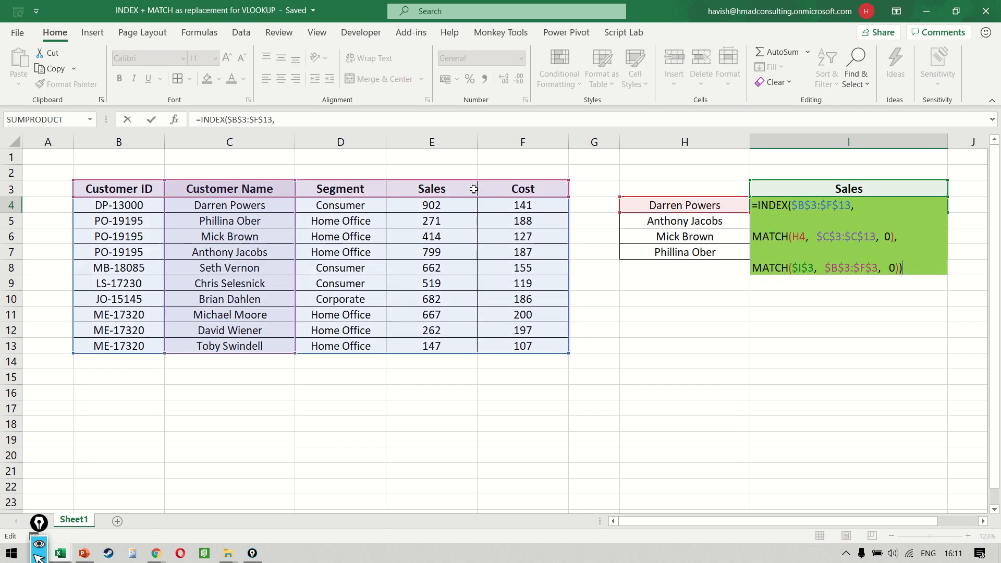
key("ctrl+Return")
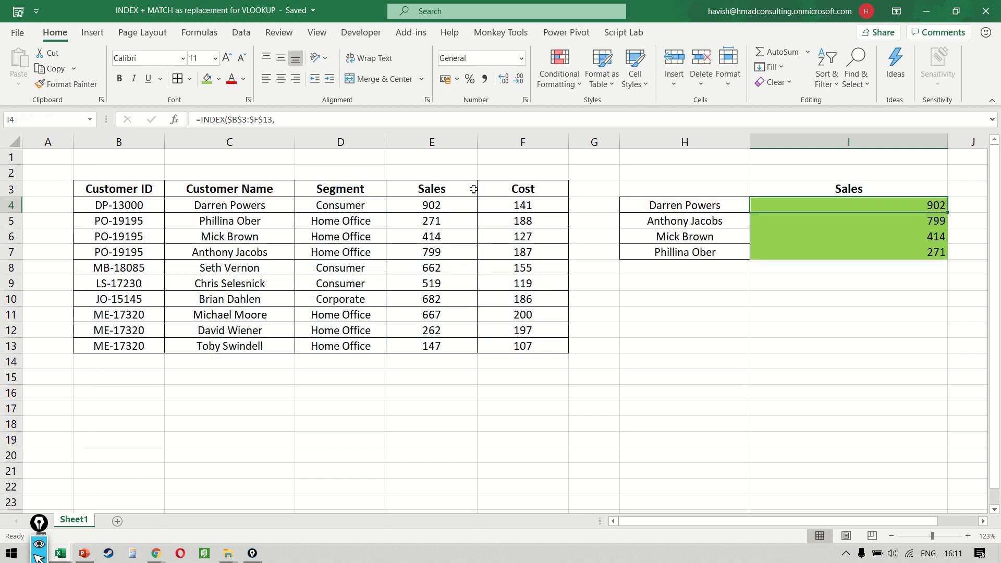
Copy the lookup column I3:I7 to J3, including its column width
key("Right")
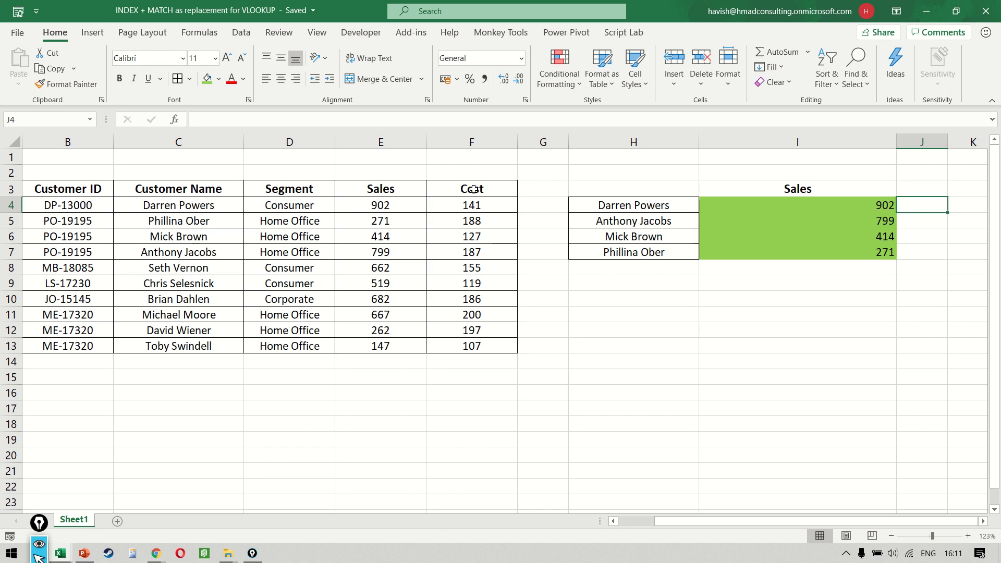
key("Left")
key("Up")
key("shift+Down")
key("shift+Down")
key("shift+Down")
key("shift+Down")
key("ctrl+c")
key("Right")
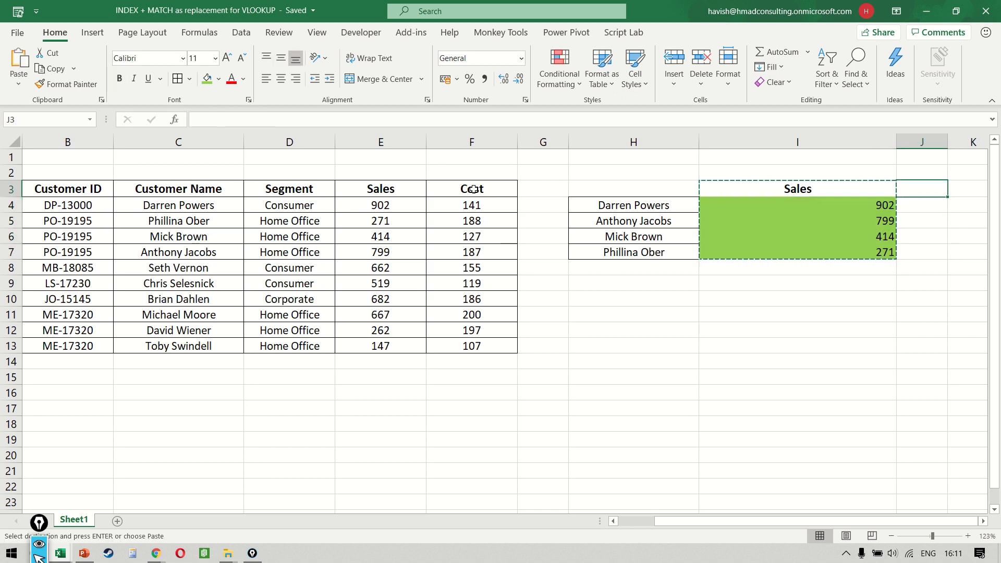
key("ctrl+v")
key("ctrl+alt+v")
key("w")
key("Return")
key("Escape")
key("Down")
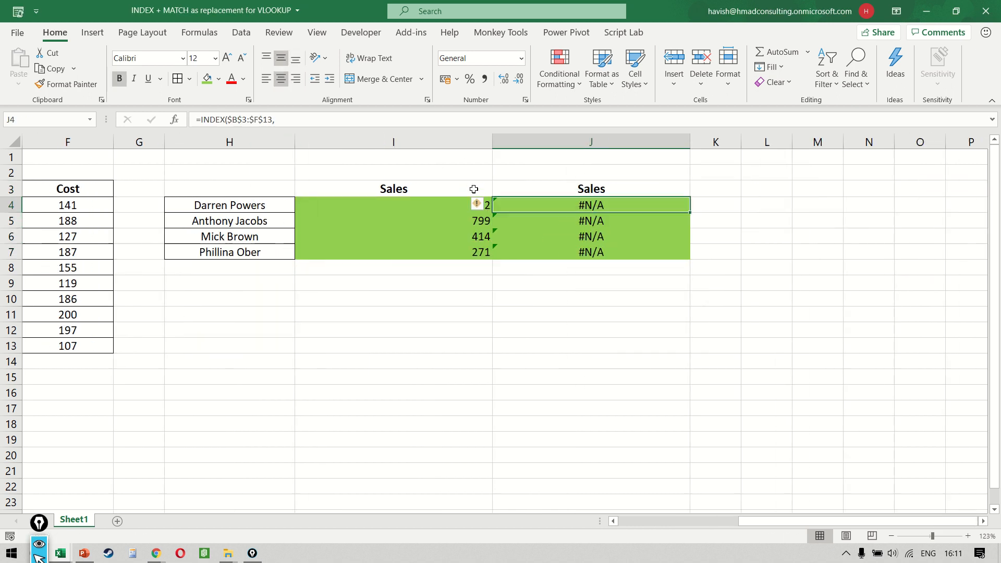
Clear the pasted formulas from J4:J7
key("shift+Down")
key("shift+Down")
key("shift+Down")
key("Delete")
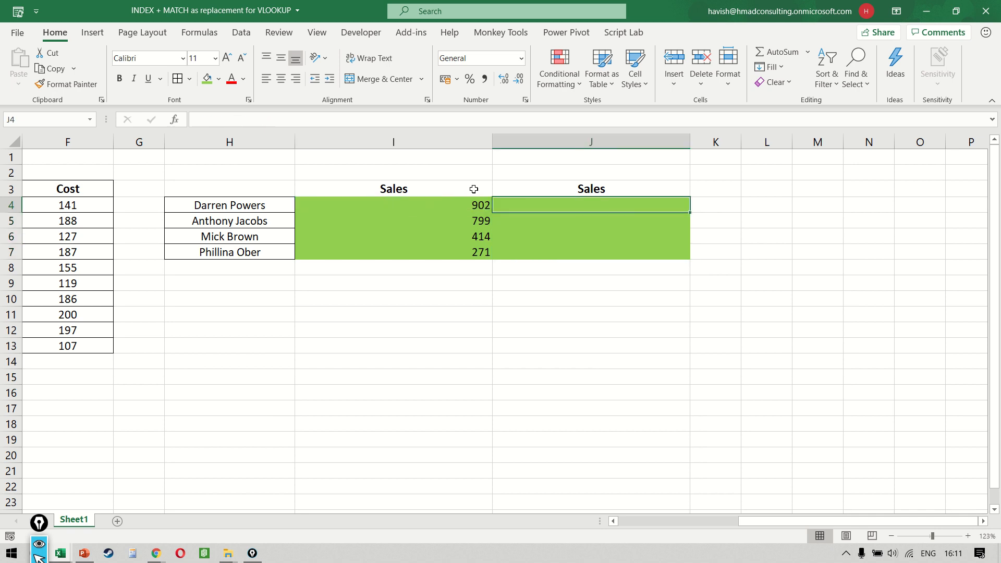
key("Escape")
scroll(474, 189, "left", 5)
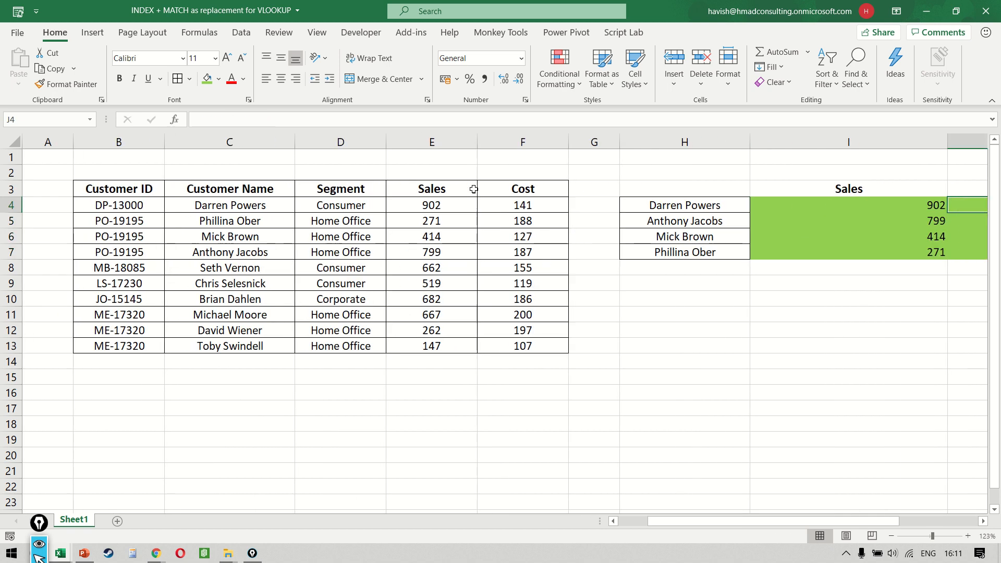
scroll(845, 205, "right", 3)
Delete column J with the copied Sales header and green cells
key("Up")
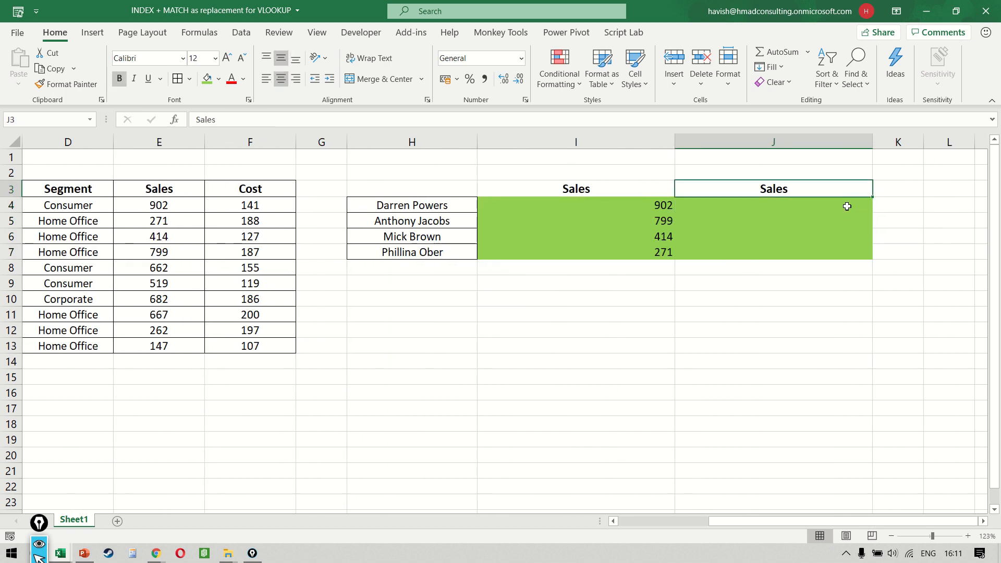
key("shift+Down")
key("shift+Down")
key("shift+Down")
key("Down")
key("ctrl+space")
key("ctrl+minus")
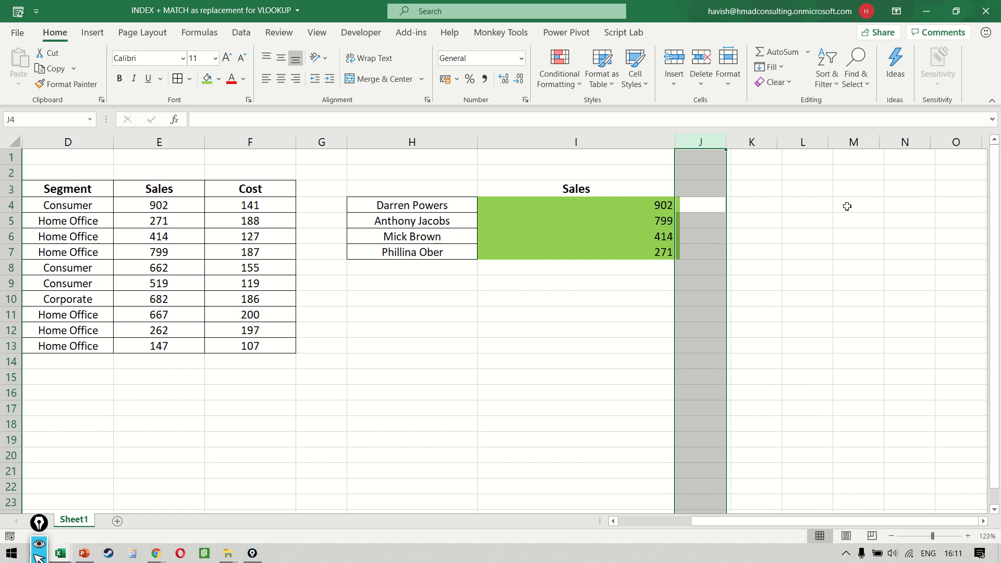
Duplicate the lookup block H3:I7 below itself, starting at H11, and save the workbook
key("Left")
key("Left")
key("Up")
key("shift+Right")
key("shift+Down")
key("shift+Down")
key("shift+Down")
key("shift+Down")
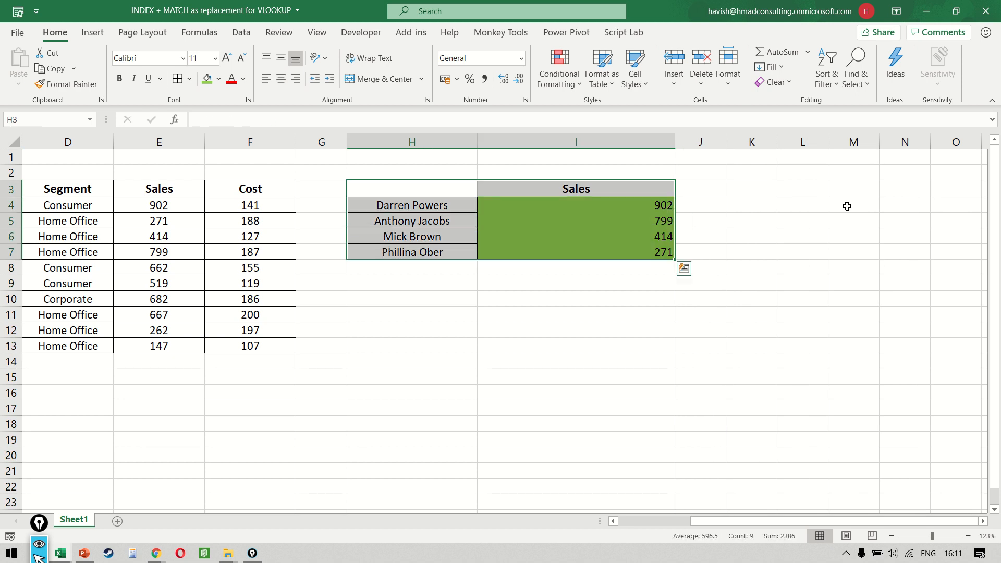
key("ctrl+c")
key("Down")
key("Down")
key("Down")
key("Down")
key("Down")
key("Down")
key("Down")
key("Down")
key("ctrl+v")
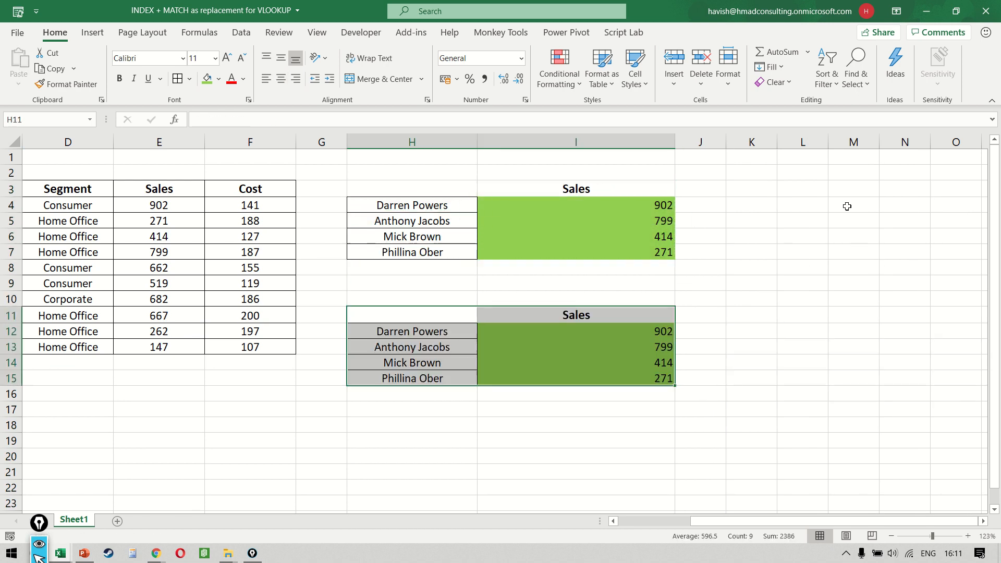
scroll(847, 206, "left", 3)
left_click(495, 248)
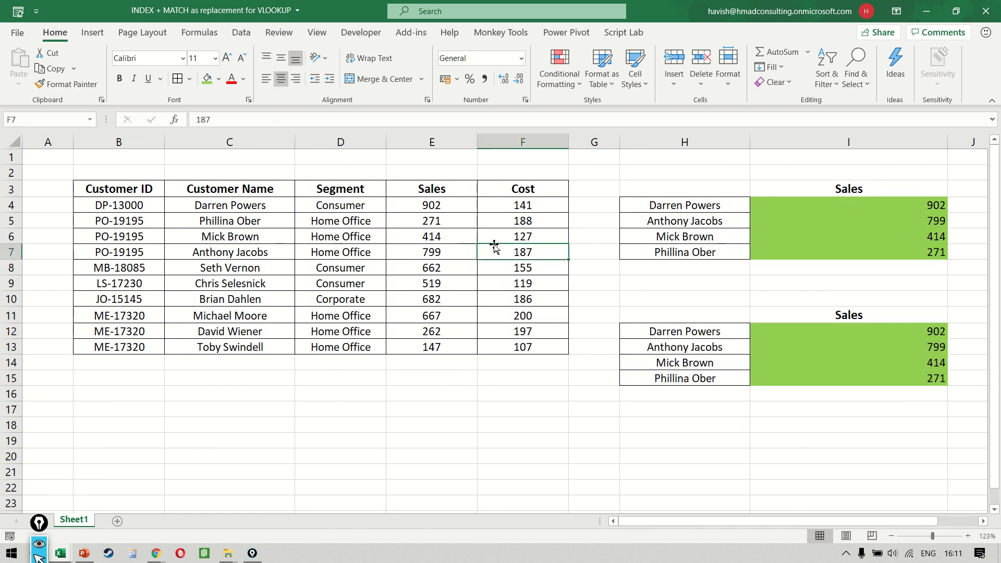
key("ctrl+s")
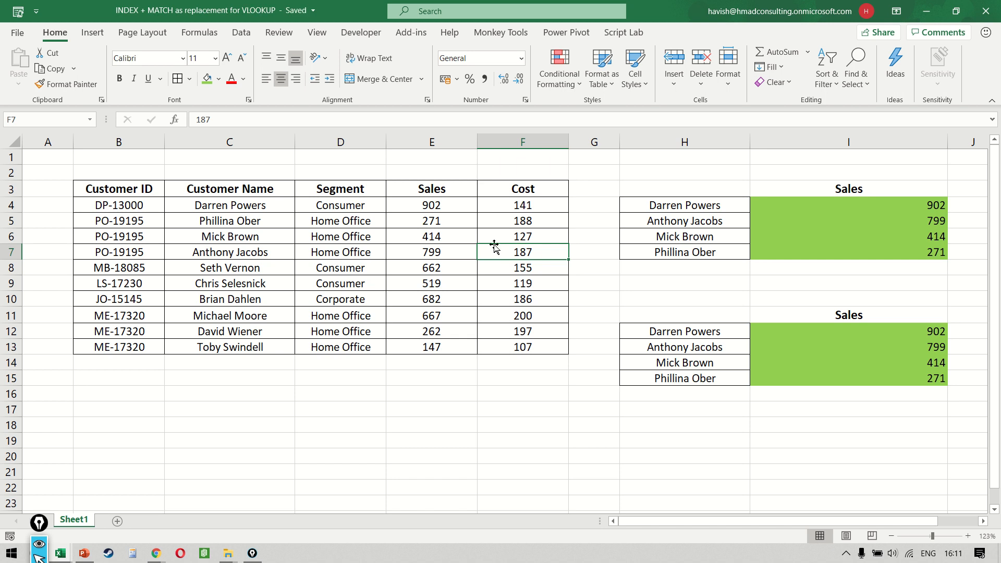
Examine the three ranges the formula uses: the whole table, the Customer Name column and the header row
key("ctrl+Up")
key("ctrl+Left")
key("ctrl+shift+Right")
key("ctrl+shift+Down")
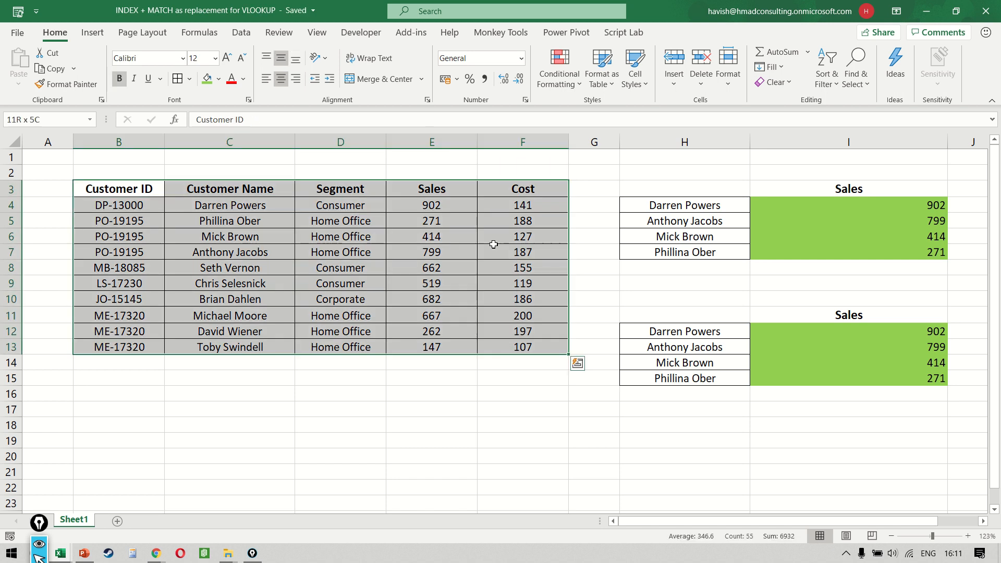
left_click(216, 211)
key("ctrl+Up")
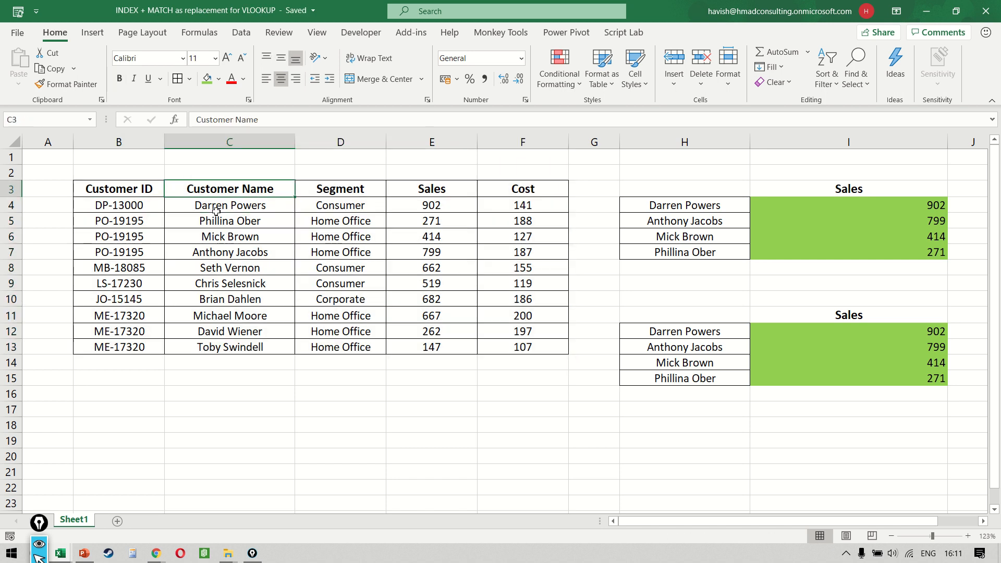
key("ctrl+shift+Down")
key("ctrl+Left")
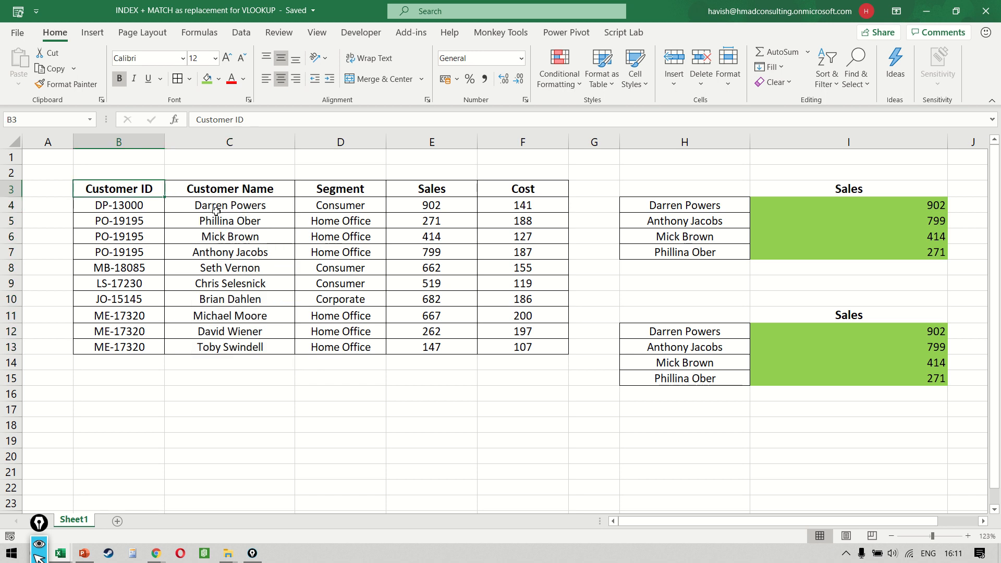
key("ctrl+shift+Right")
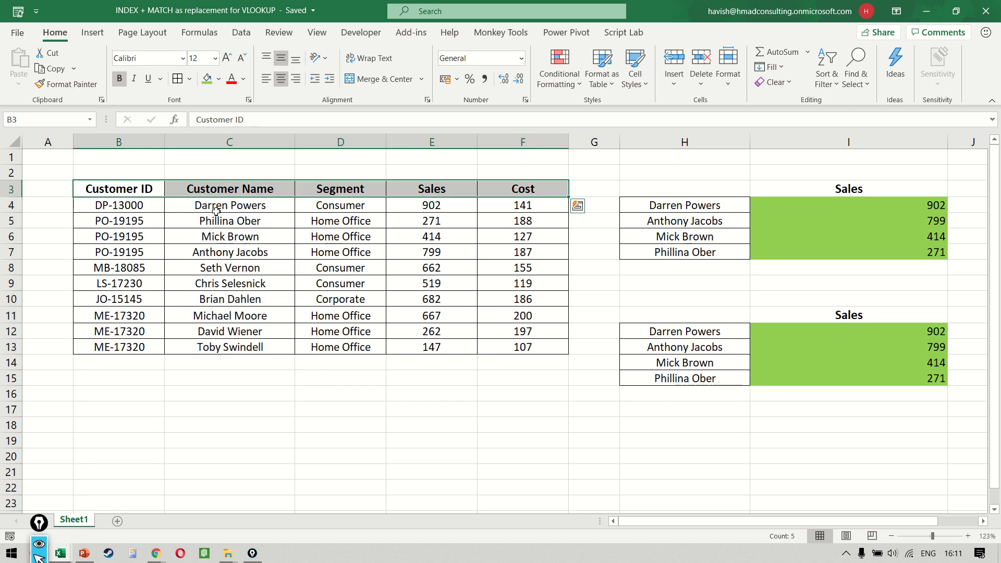
left_click(216, 211)
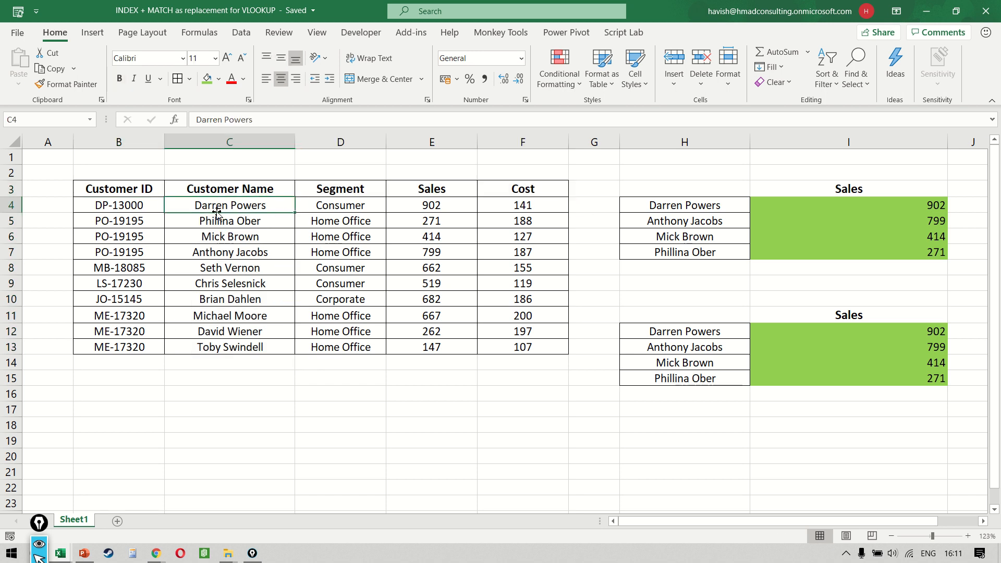
Define the name entire_table for the whole customer table B3:F13
key("ctrl+Left")
key("ctrl+Up")
key("ctrl+shift+Right")
key("ctrl+shift+Down")
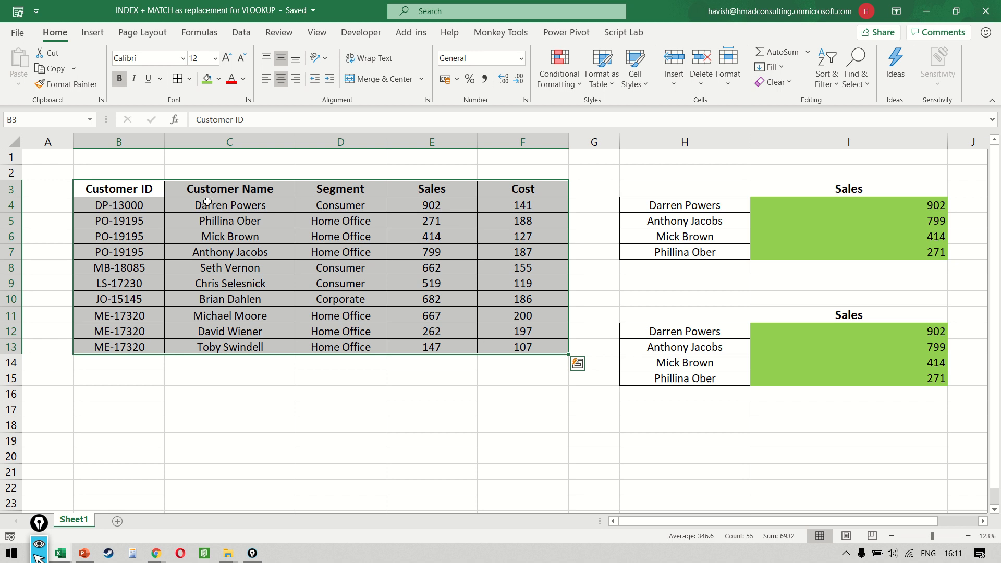
key("ctrl+q")
left_click(55, 124)
type("table")
key("Home")
type("entire_")
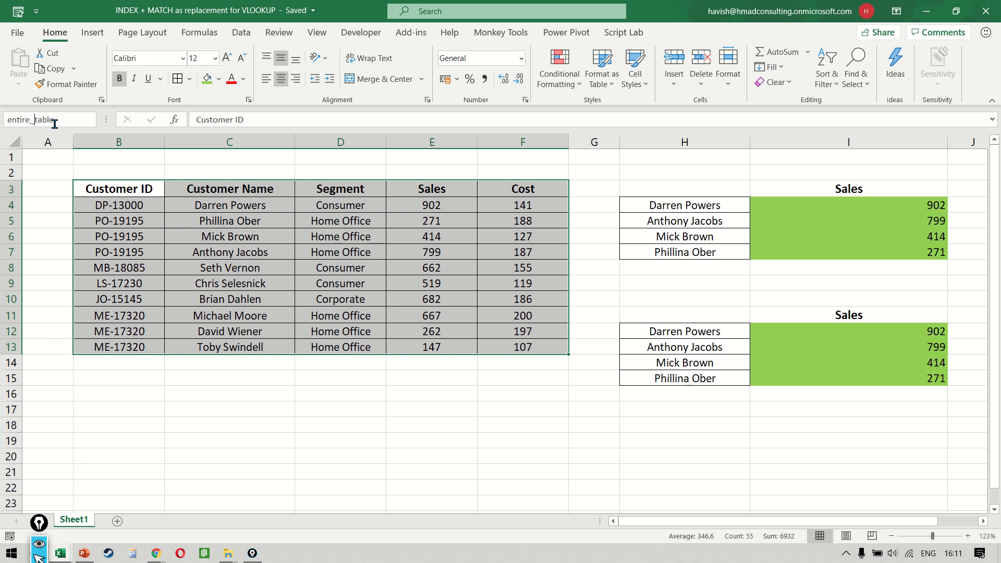
key("Return")
Define the name cust_name for the Customer Name column C3:C13
left_click(227, 188)
key("ctrl+shift+Down")
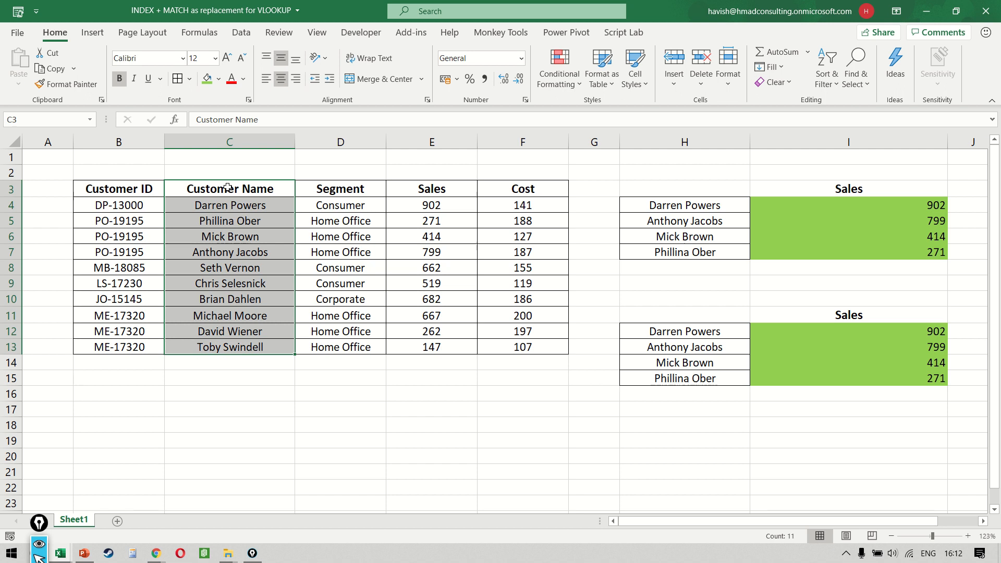
left_click(67, 120)
type("cust_name")
key("Return")
Define the name heading for the header row B3:F3 and open the Name Manager
left_click(103, 188)
key("ctrl+shift+Right")
left_click(72, 121)
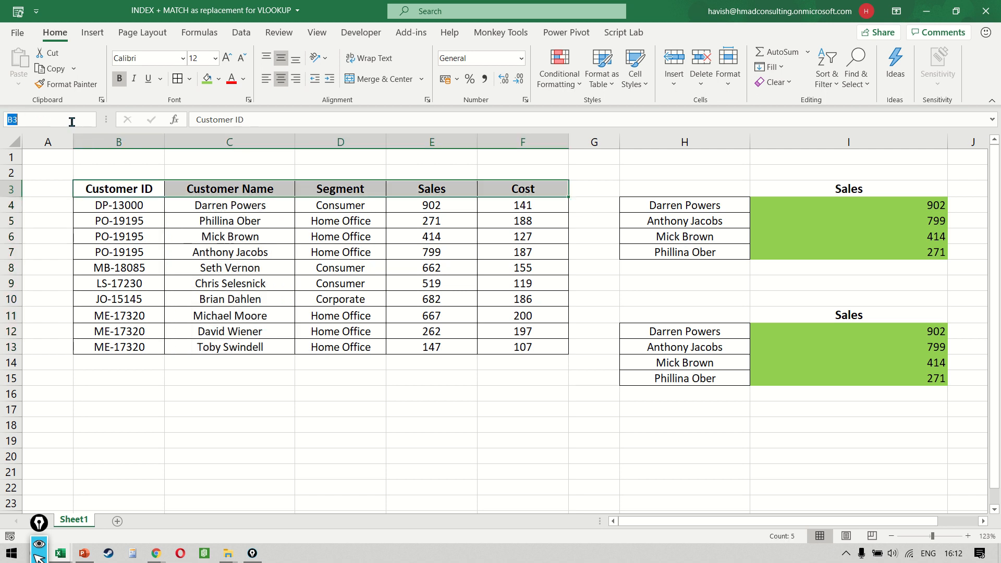
type("heading")
key("Return")
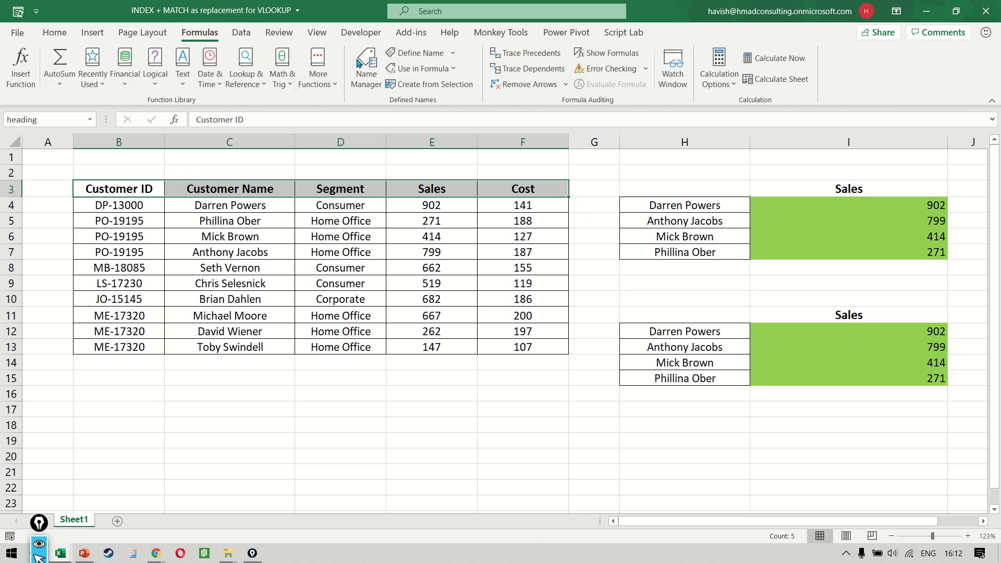
left_click(366, 65)
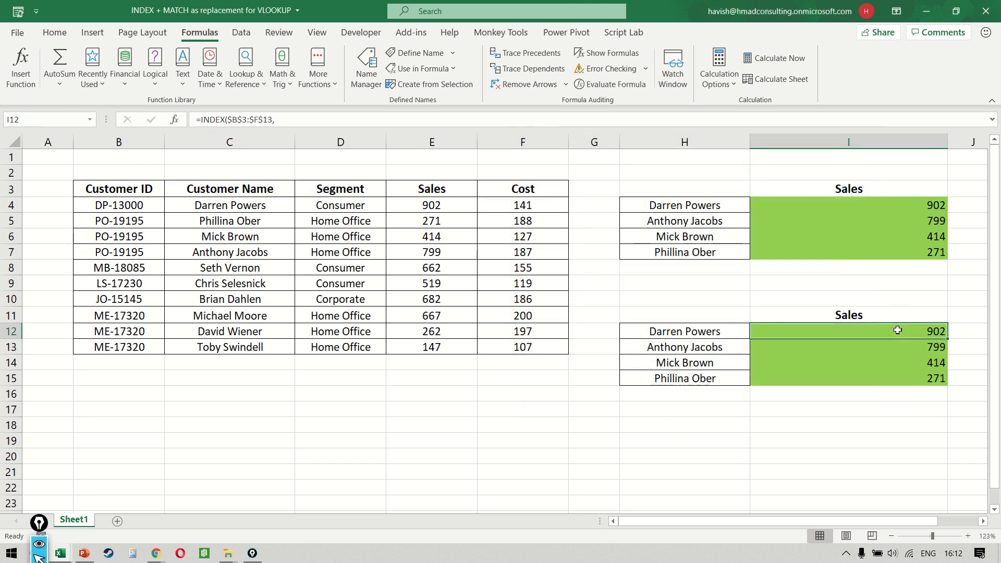
Clear the copied formulas from I12:I15 and select I12 for a new formula
key("ctrl+shift+Down")
key("Delete")
key("Down")
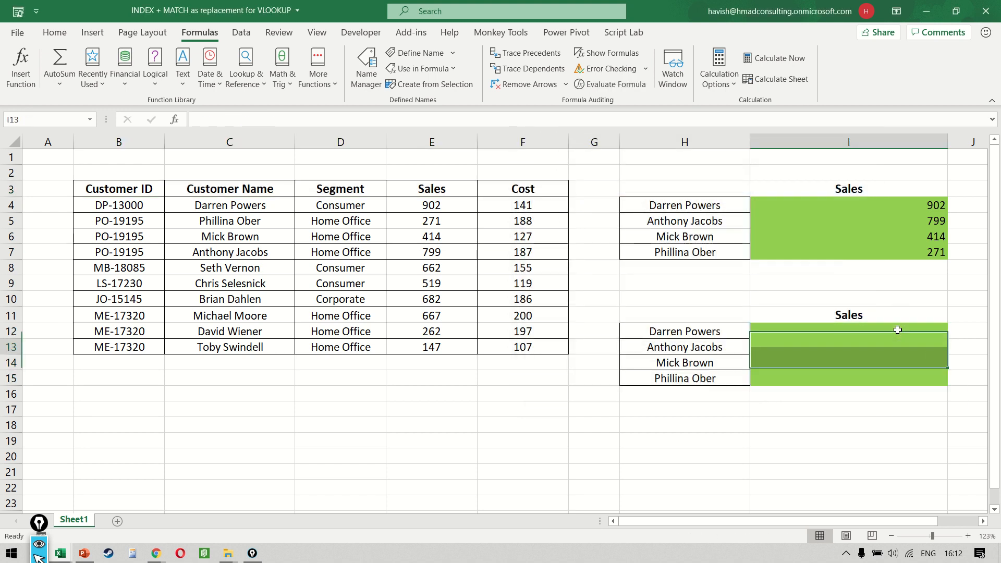
key("Left")
key("Up")
key("Right")
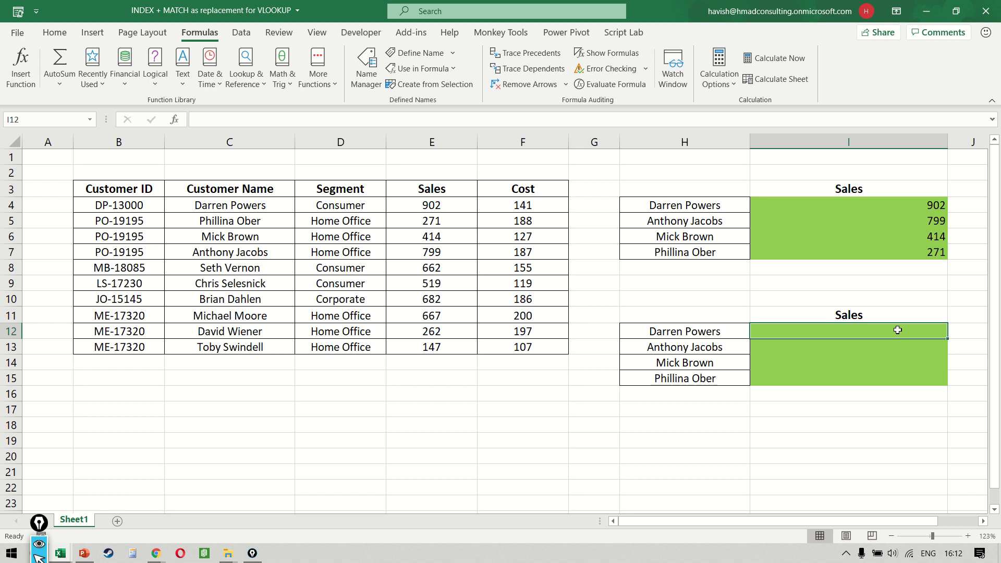
Start an INDEX formula in I12 with the named range entire_table as its array
type("=inde")
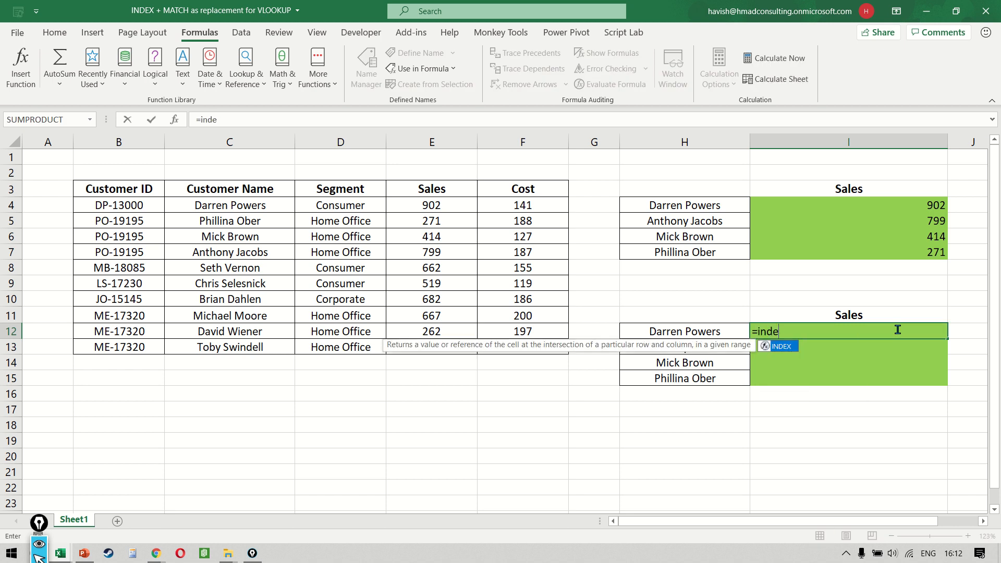
type("x")
key("Tab")
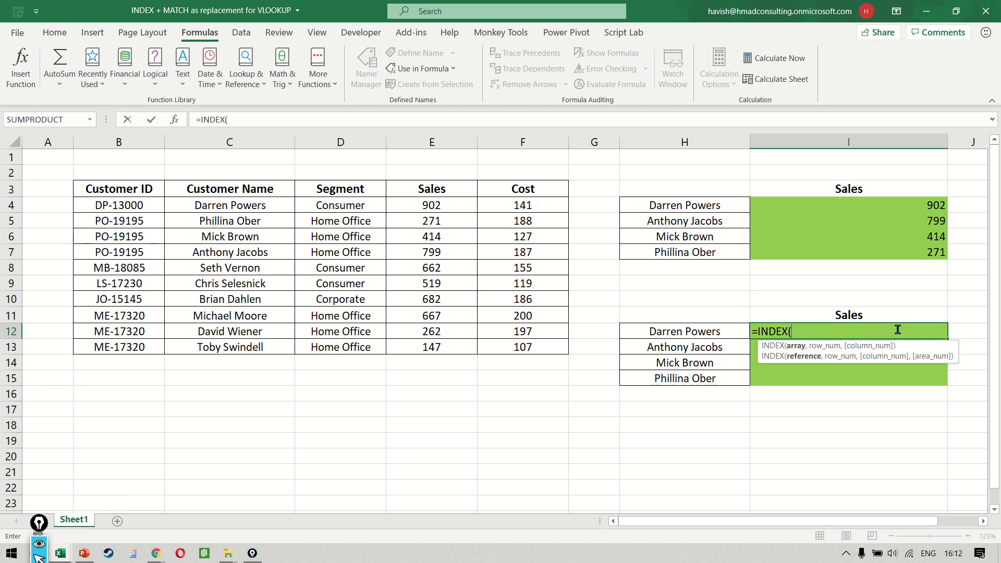
type("en")
key("Tab")
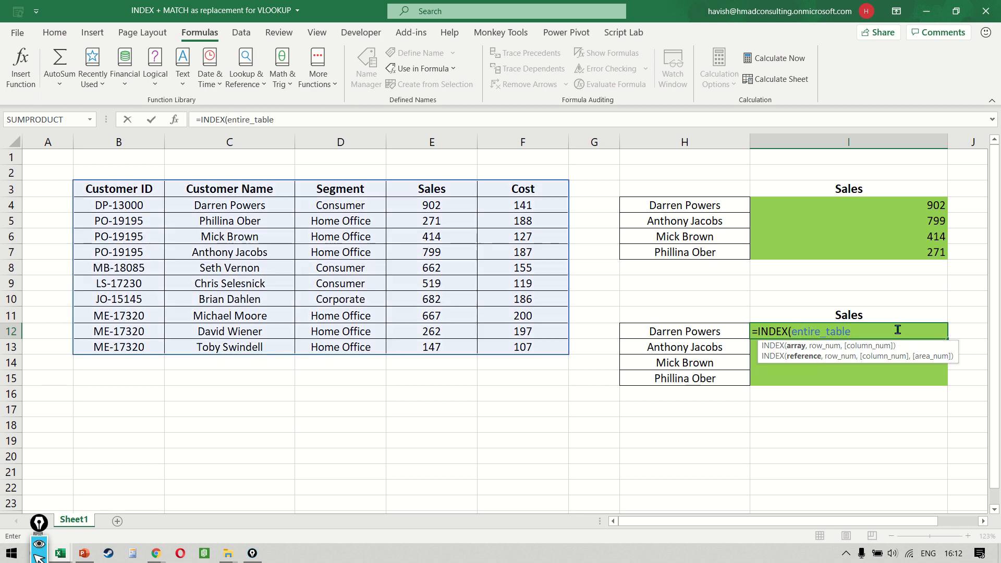
Add MATCH(H12, cust_name, 0) as the row argument on its own line, separated by a blank line
type(",")
key("alt+Return")
key("alt+Return")
type("ma")
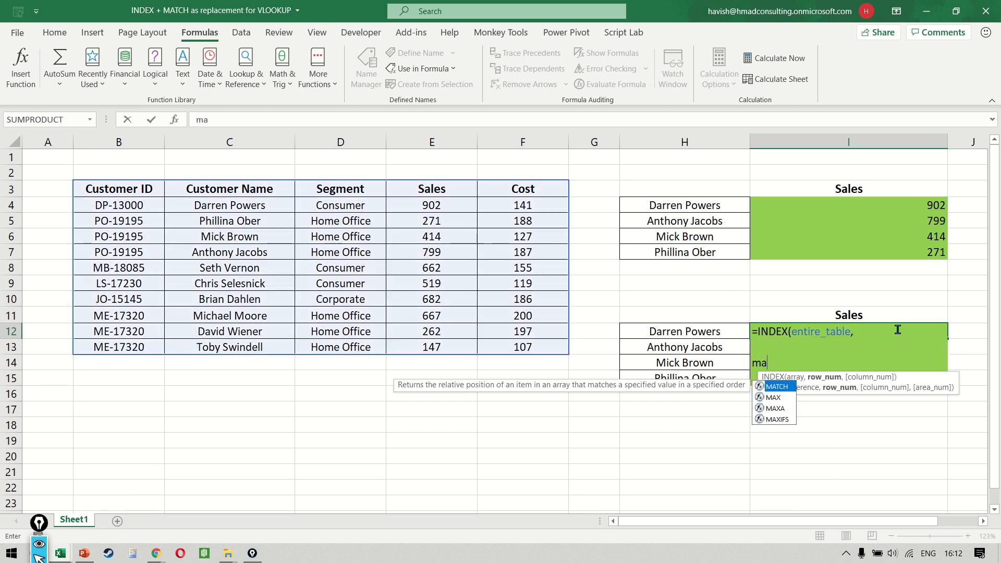
key("Tab")
left_click(737, 329)
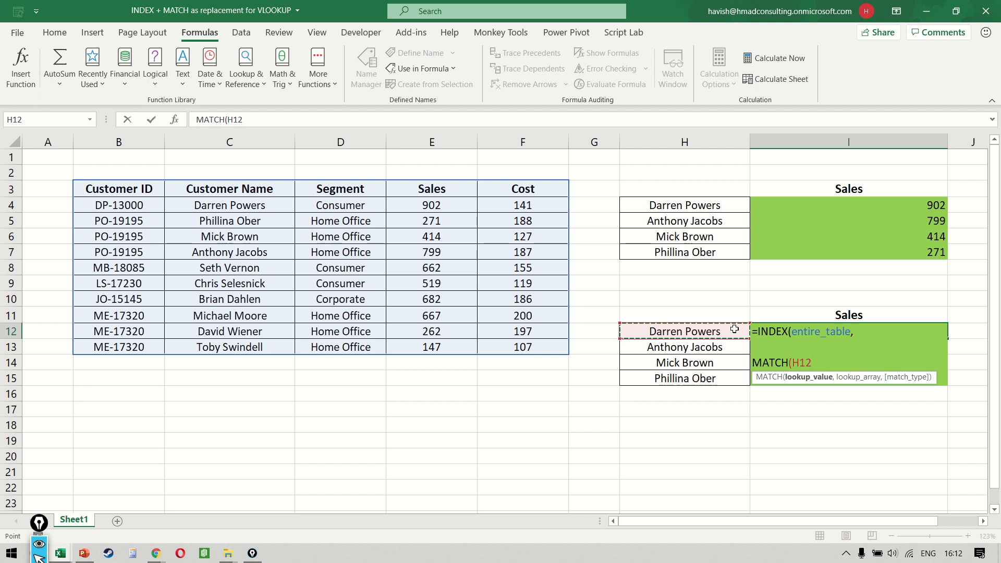
type(",")
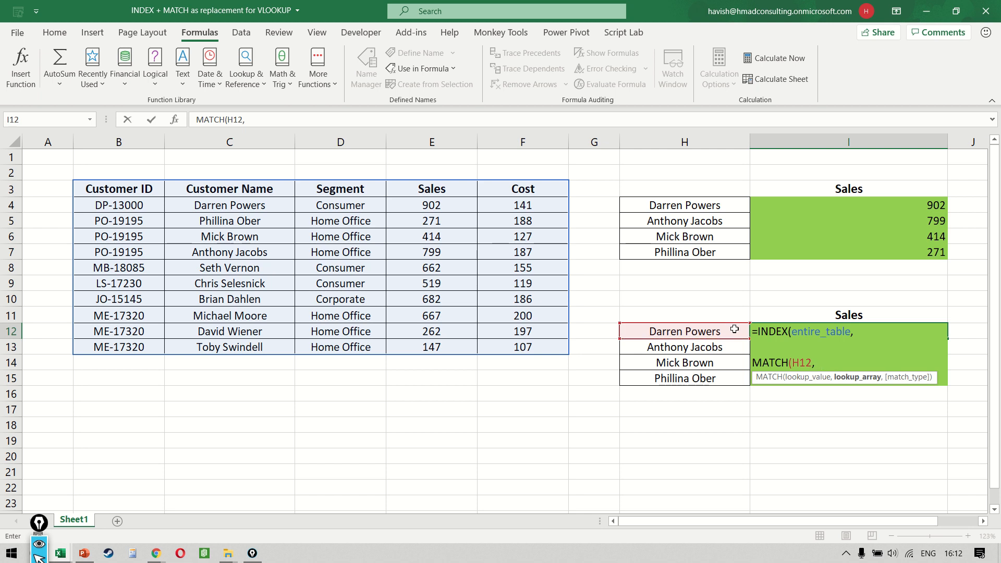
type("  cu")
key("Down")
key("Down")
key("Down")
key("Down")
key("Down")
key("Down")
key("Down")
key("Down")
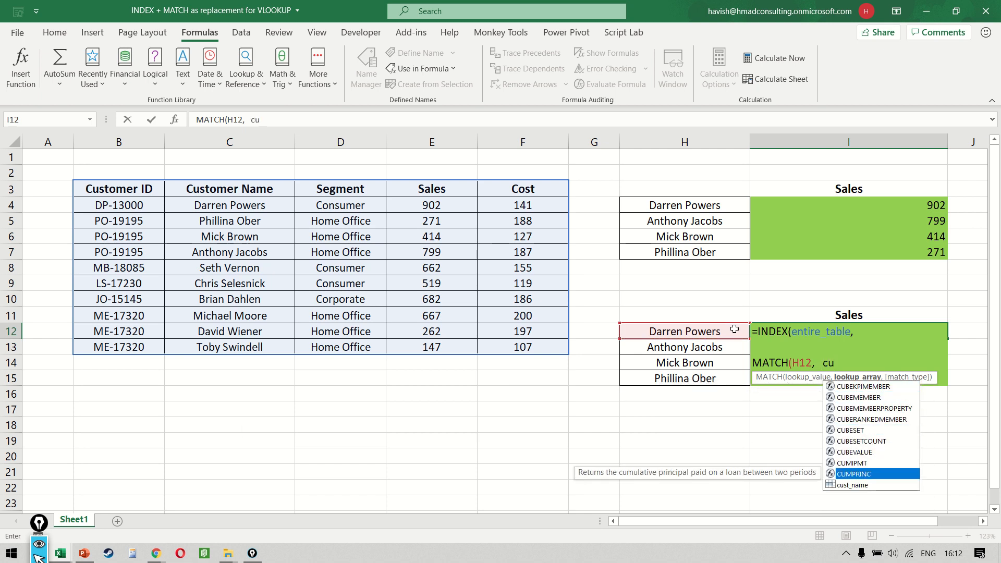
key("Down")
key("Tab")
type(",  0")
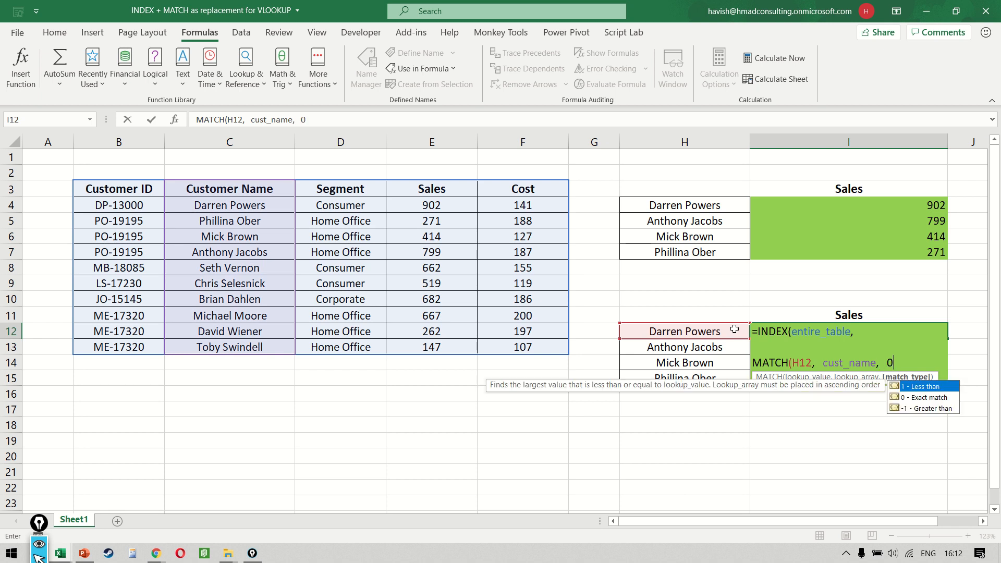
type("),")
Add MATCH($I$11, heading, 0) as the column argument after a blank line and enter the formula in I12
key("alt+Return")
key("alt+Return")
type("ma")
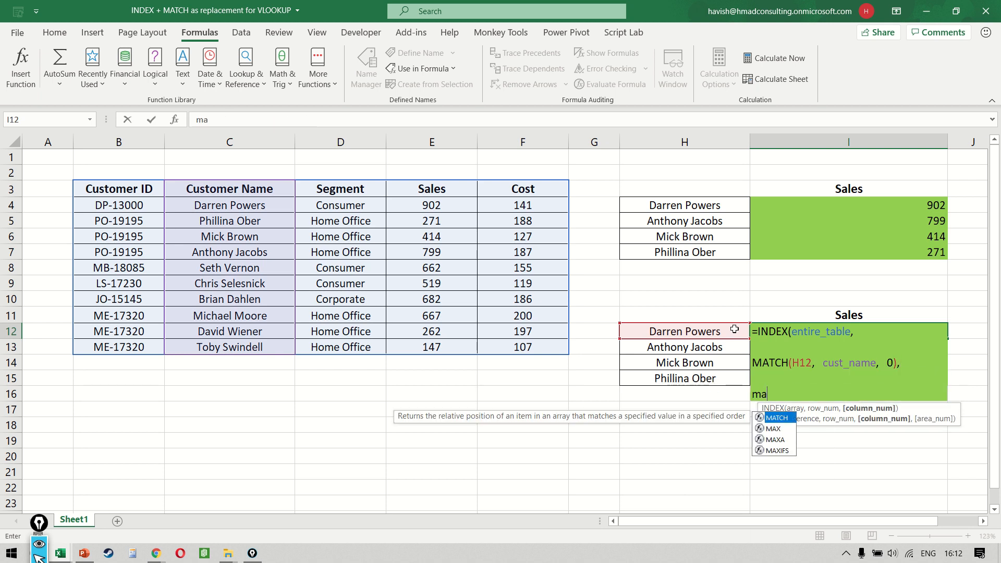
key("Tab")
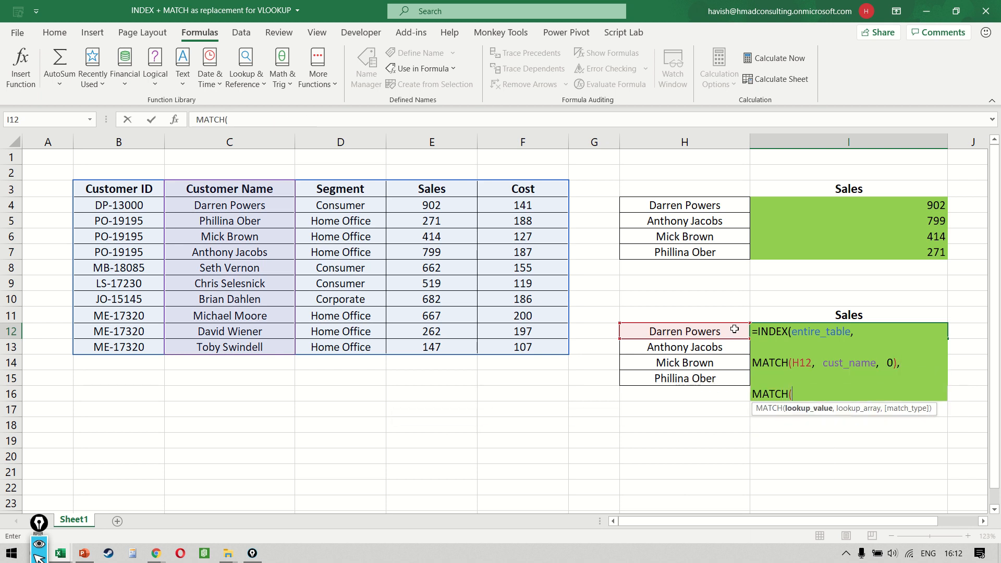
left_click(800, 316)
key("F4")
type(",   ")
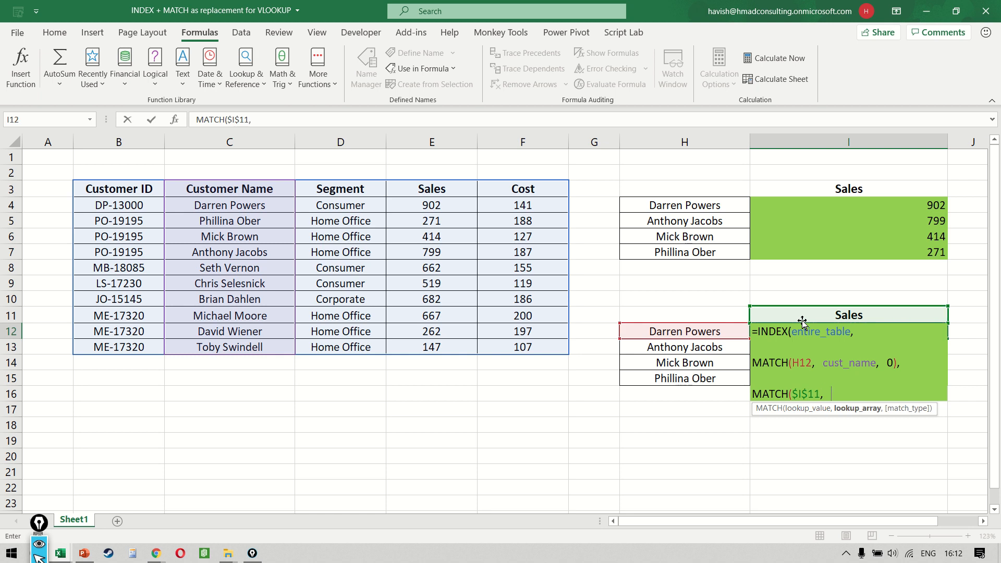
type("head")
key("Tab")
type(",0)")
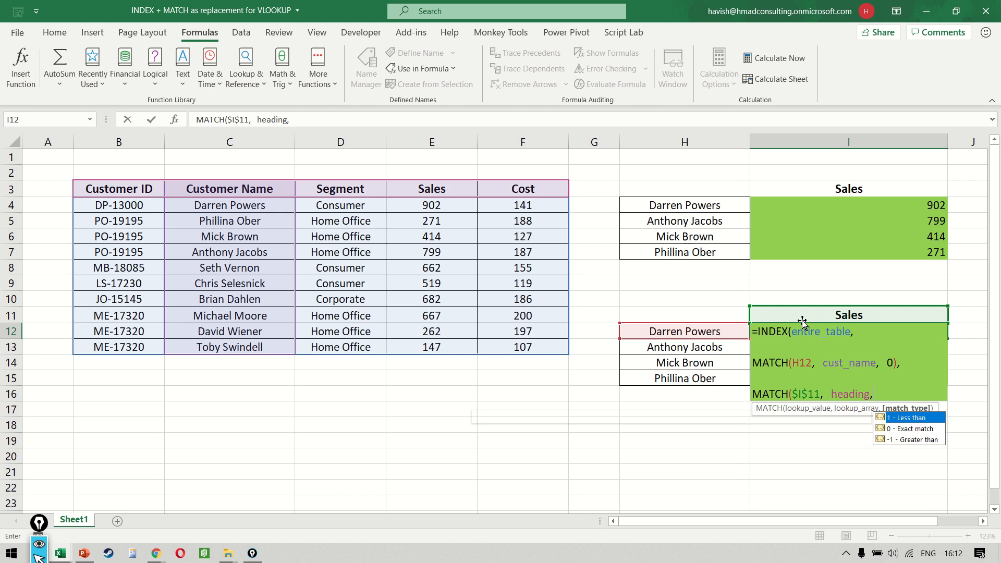
key("ctrl+Return")
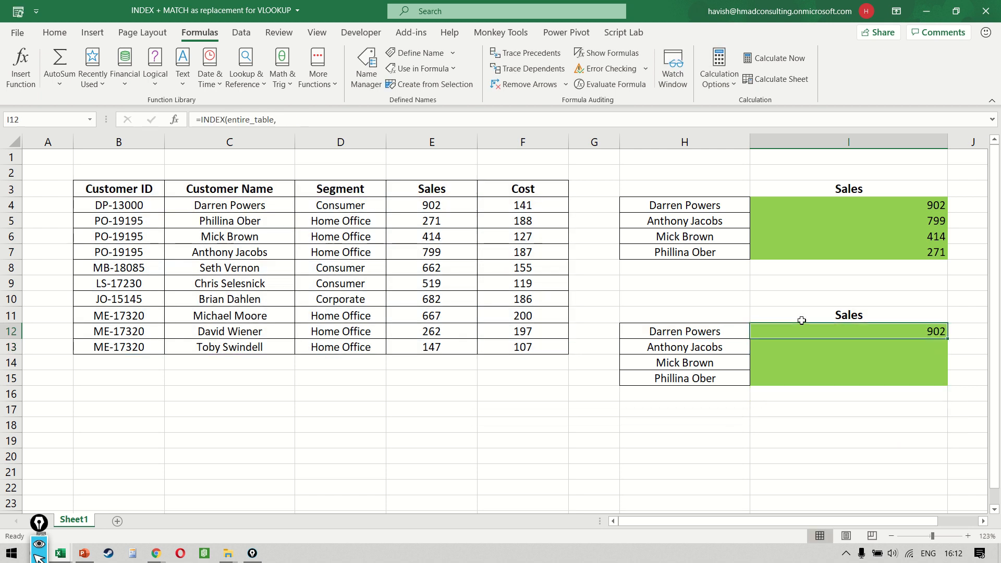
Fill the I12 formula down through I15
key("Down")
key("shift+Down")
key("Up")
key("shift+Down")
key("shift+Down")
key("shift+Down")
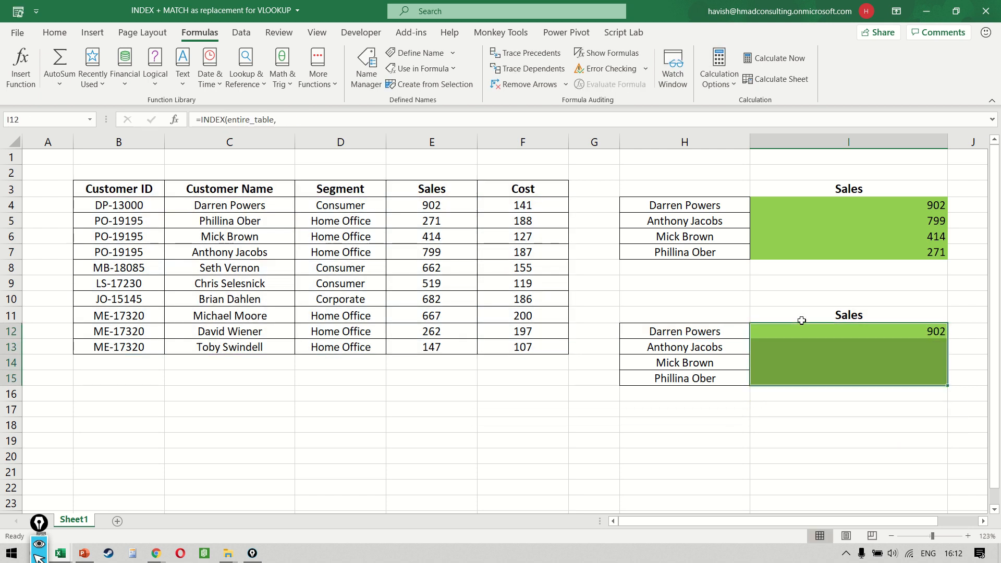
key("ctrl+d")
Test the lookup by changing the I11 heading to Cost, and undo that change
key("Down")
key("Up")
key("Up")
type("Cost")
key("Return")
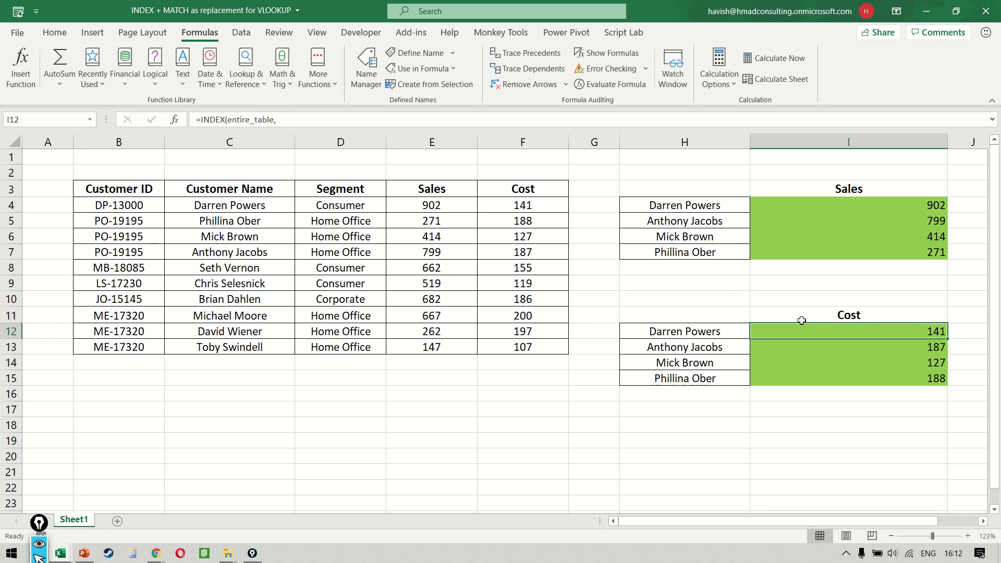
key("Up")
key("Up")
key("ctrl+z")
Examine the cell-reference version of the INDEX and MATCH formula in I4 without changing it
key("Up")
key("Up")
key("Up")
key("Up")
key("Up")
key("Up")
key("Up")
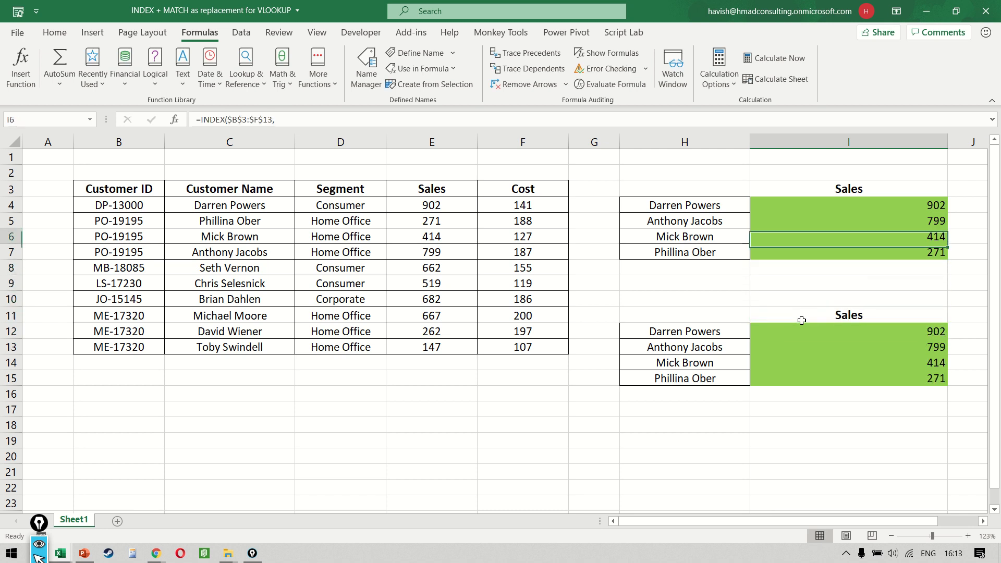
key("F2")
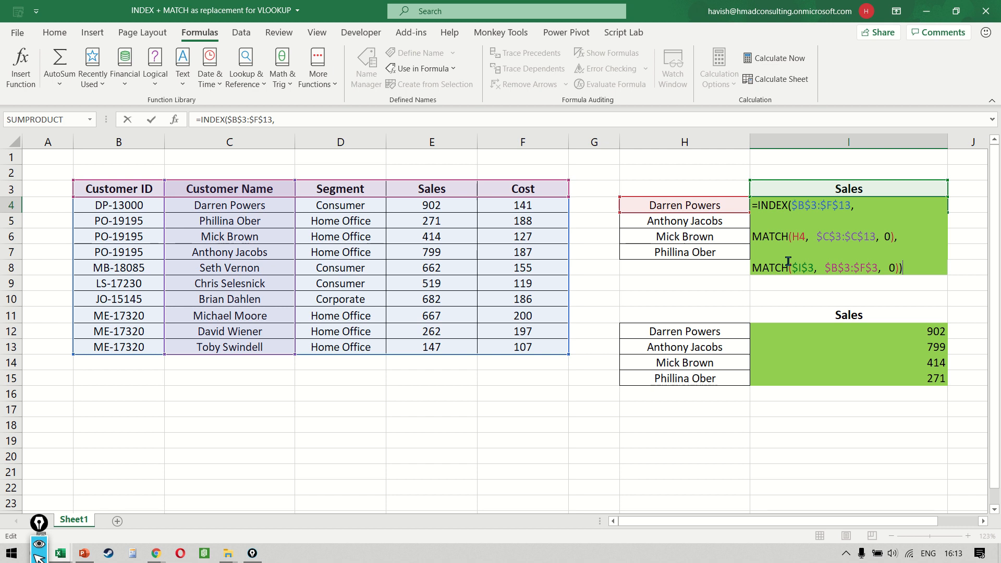
key("Escape")
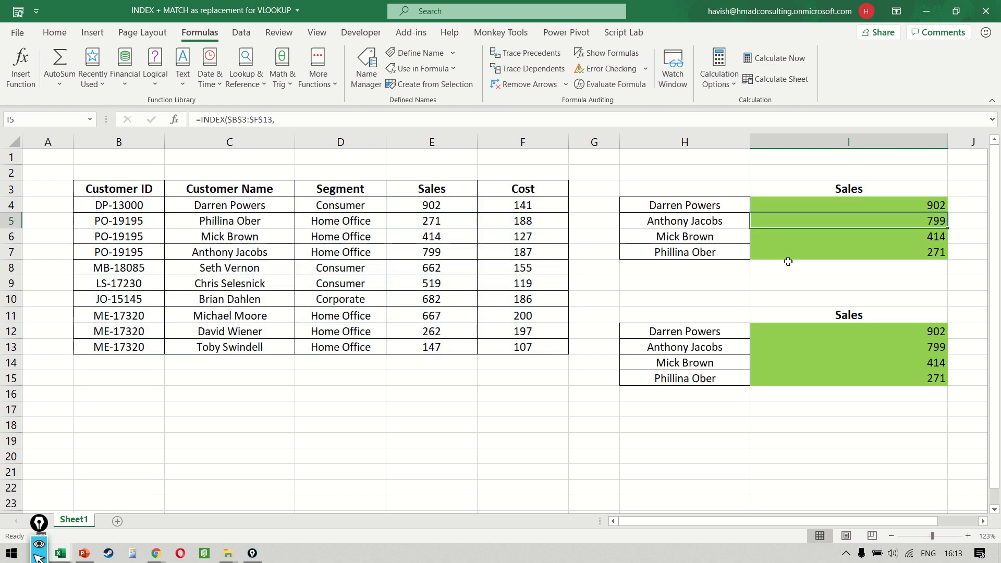
Review the I12 formula, highlighting where entire_table, cust_name and heading replace the cell ranges
key("Down")
key("Down")
key("Down")
key("Down")
key("Down")
key("Down")
key("Down")
key("Down")
key("F2")
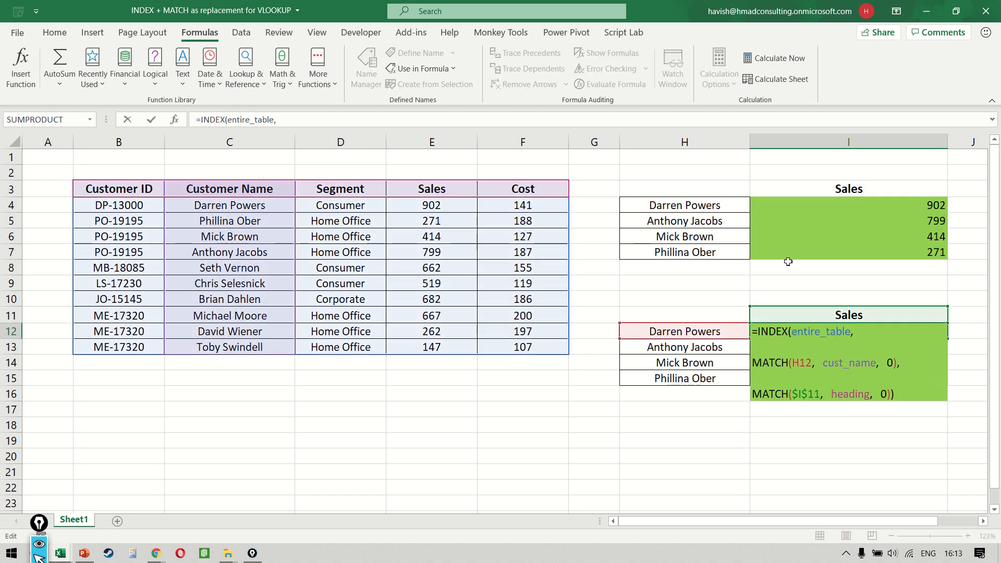
double_click(802, 327)
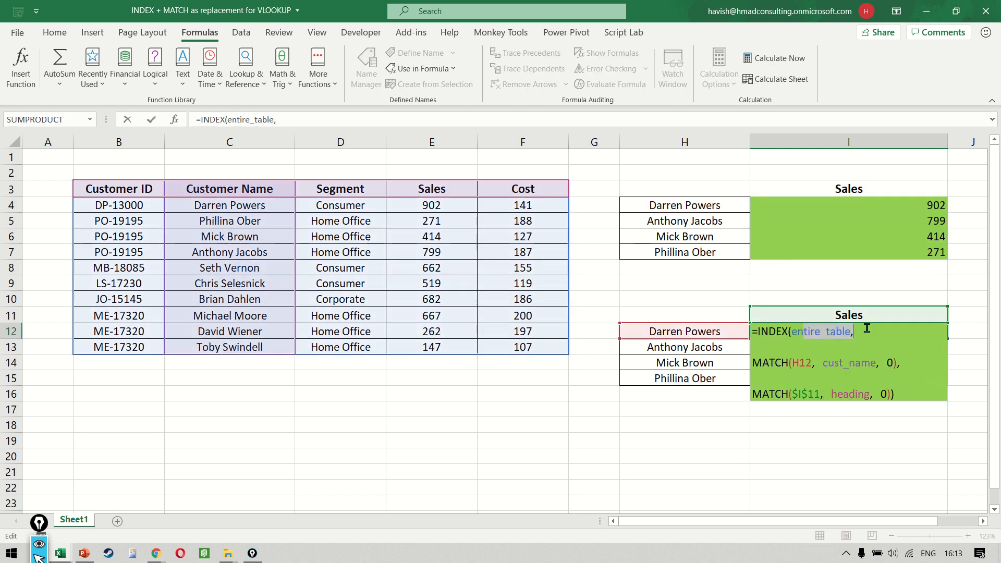
left_click_drag(833, 358, 858, 347)
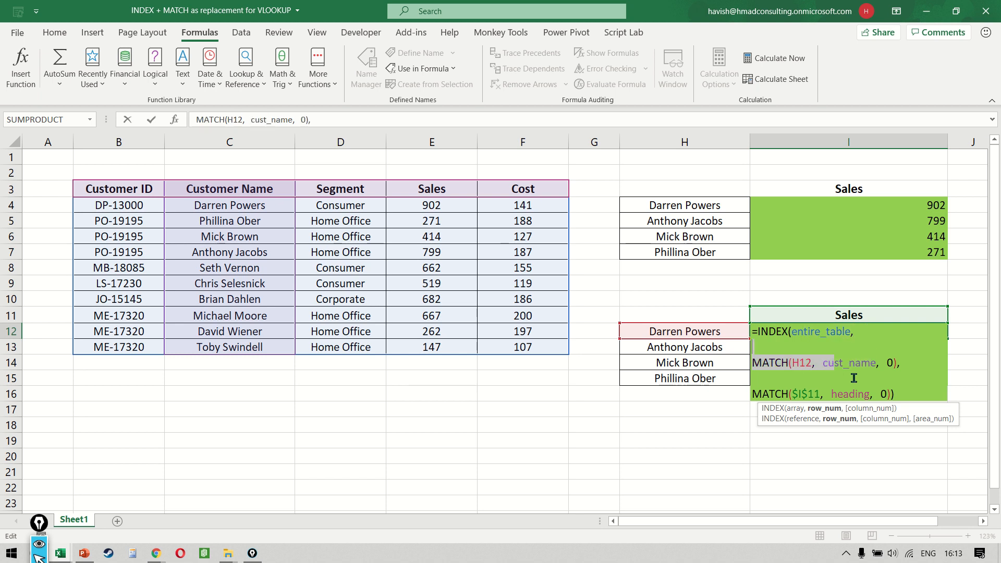
left_click_drag(834, 393, 861, 394)
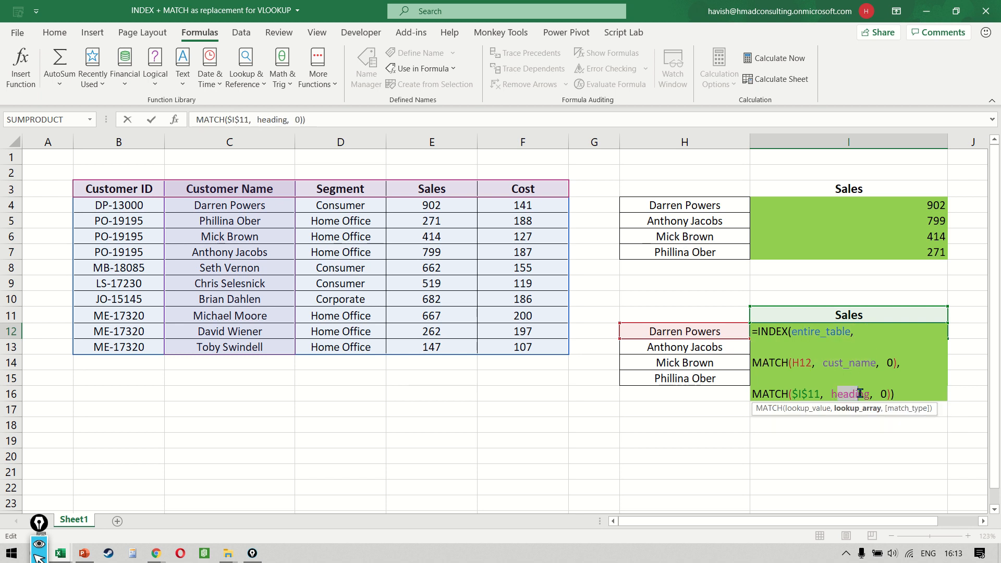
left_click(910, 398)
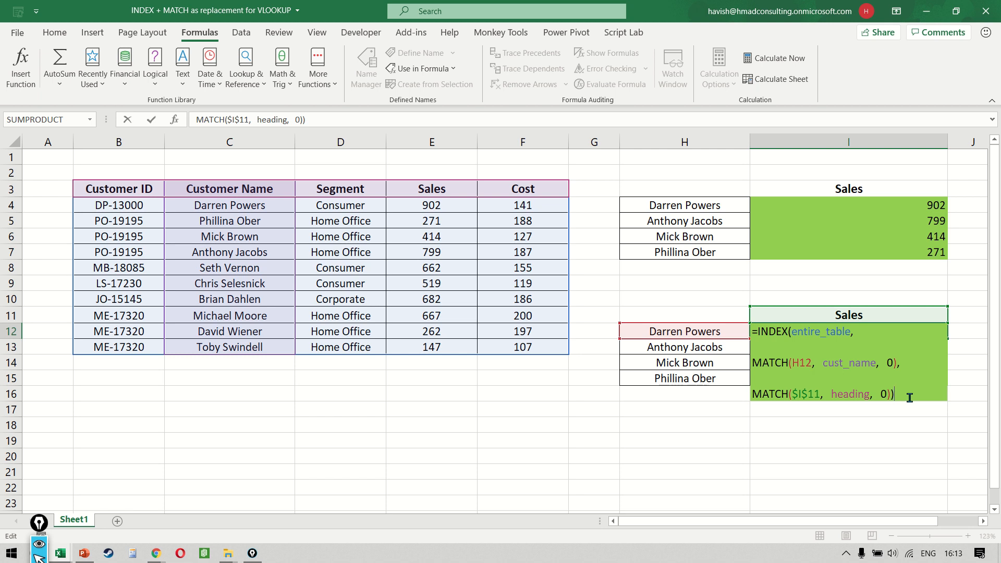
key("ctrl+Return")
Reopen the I4 formula to compare its absolute ranges with the named-range version
key("Up")
key("Up")
key("Up")
key("Up")
key("Up")
key("Up")
key("Up")
key("Up")
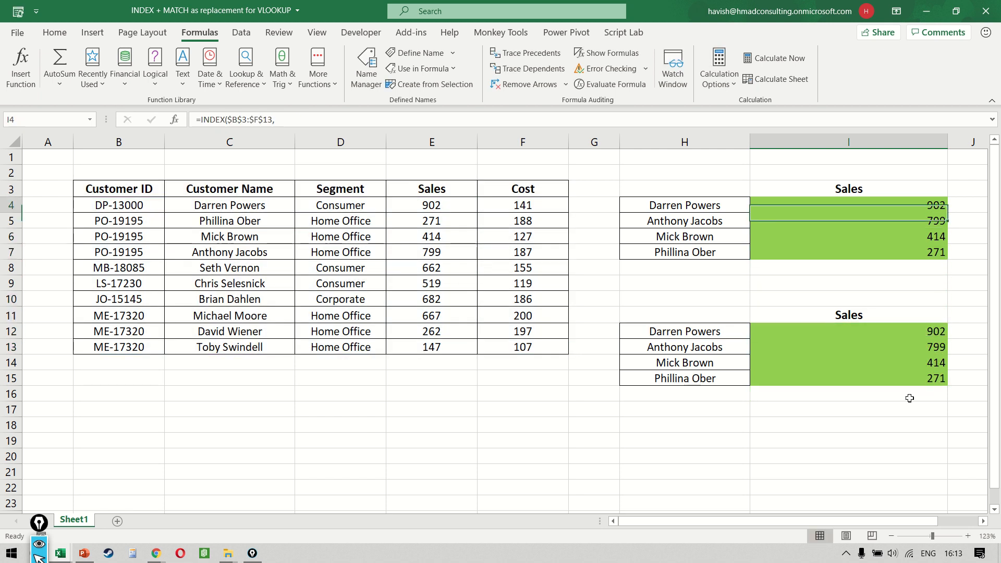
key("F2")
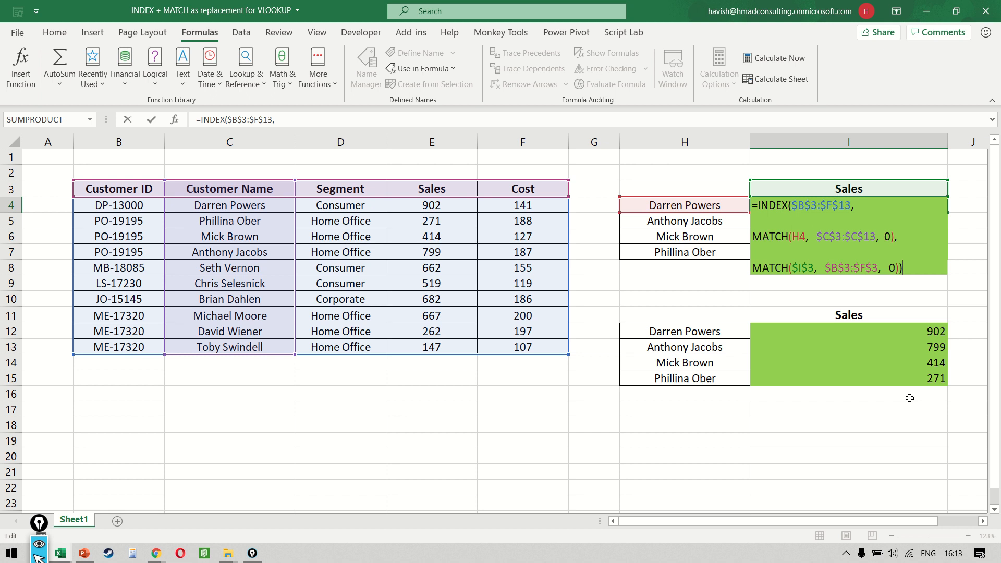
key("ctrl+Return")
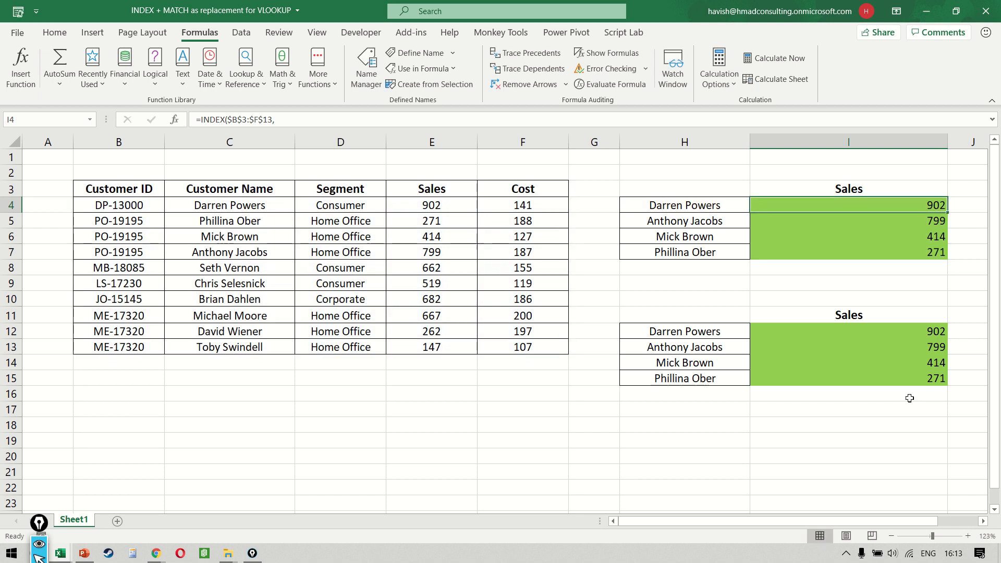
Copy the lookup block H11:I15 and paste it at H19
key("Left")
key("Down")
key("Down")
key("Down")
key("Down")
key("Down")
key("Down")
key("Down")
key("shift+Down")
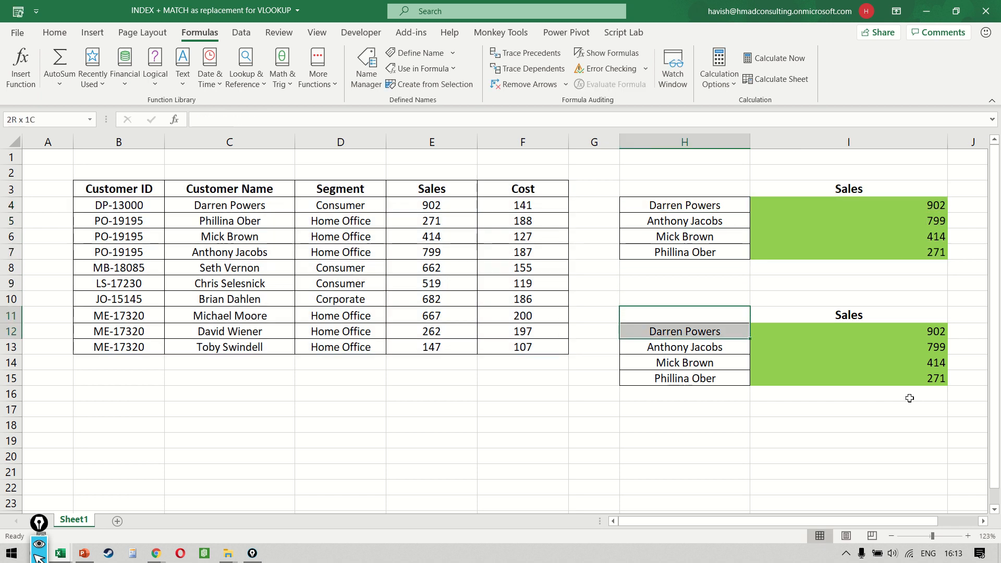
key("shift+Right")
key("shift+Down")
key("shift+Down")
key("shift+Down")
key("ctrl+c")
key("Down")
key("Down")
key("Down")
key("Down")
key("Down")
key("Down")
key("Down")
key("Down")
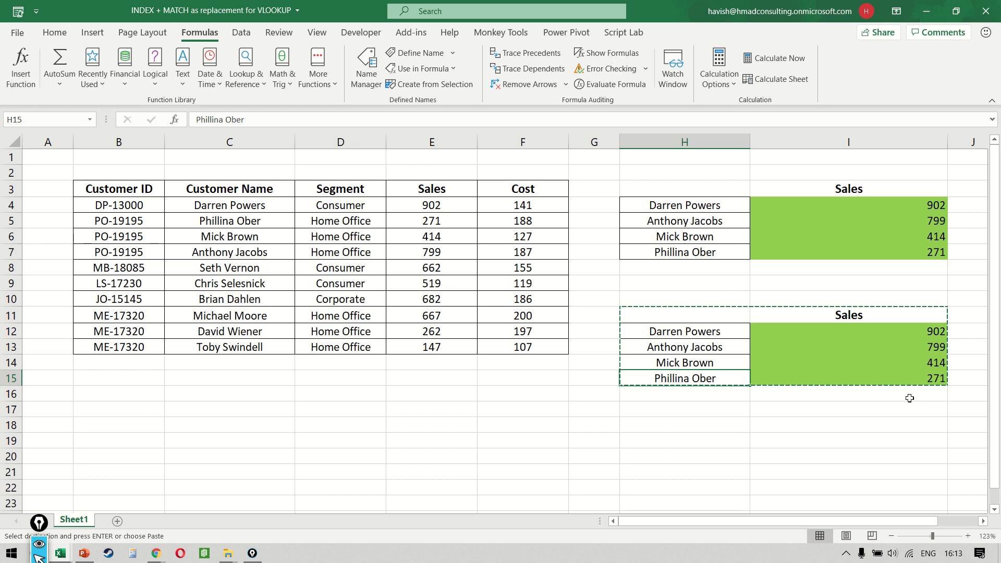
key("Return")
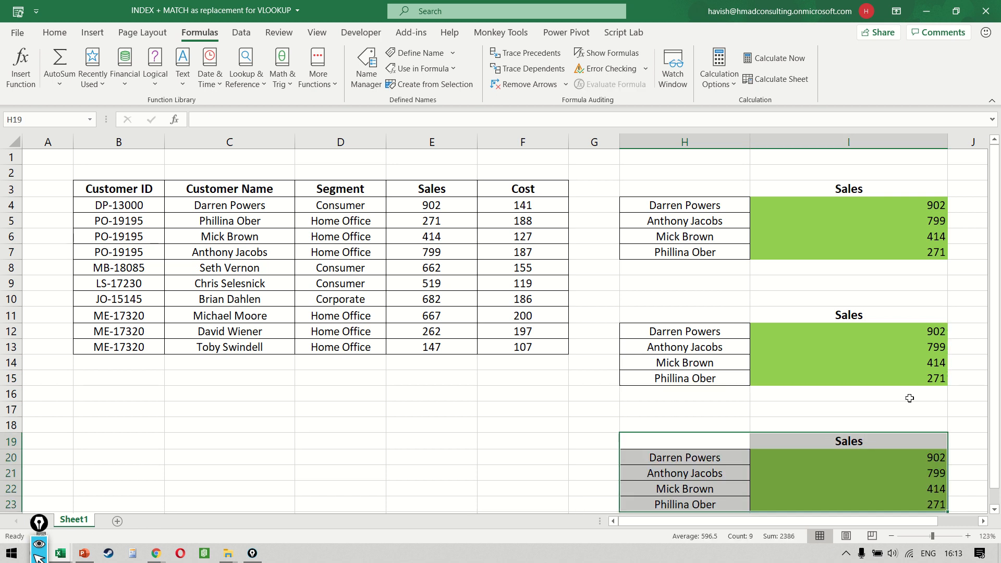
Convert the customer data range B3:F13 into an Excel table with headers
scroll(910, 398, "down", 1)
left_click(574, 318)
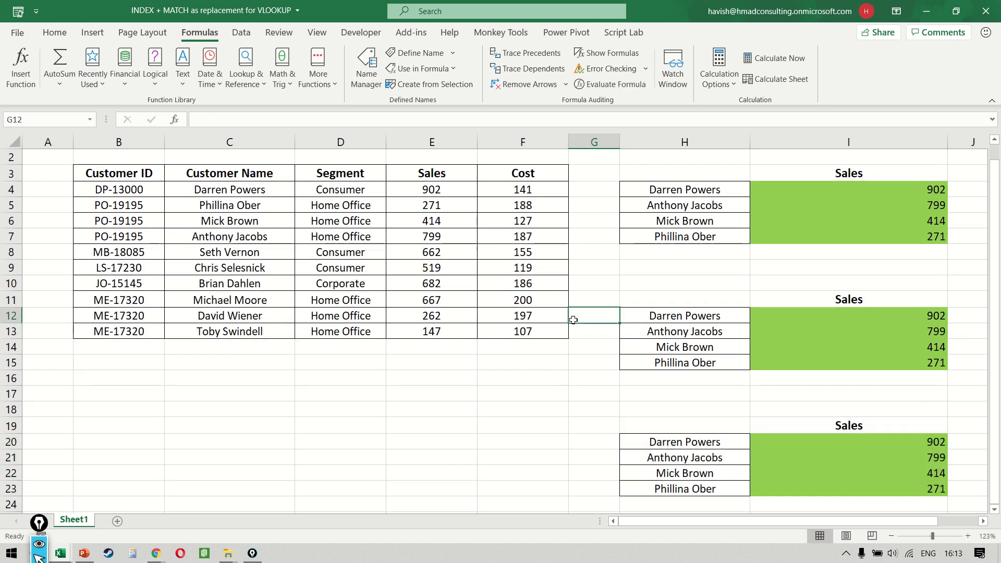
left_click(479, 274)
key("ctrl+a")
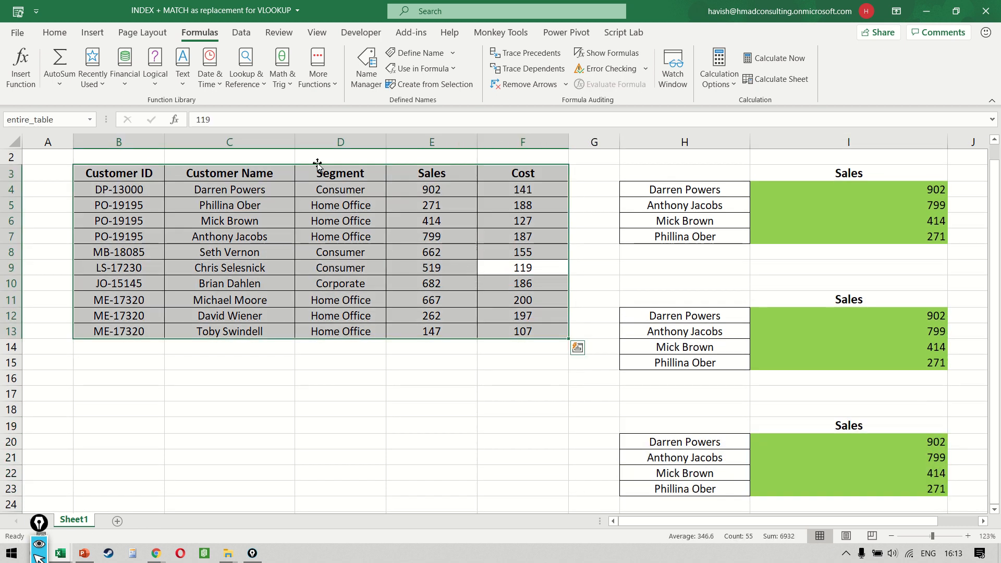
key("ctrl+q")
left_click(93, 33)
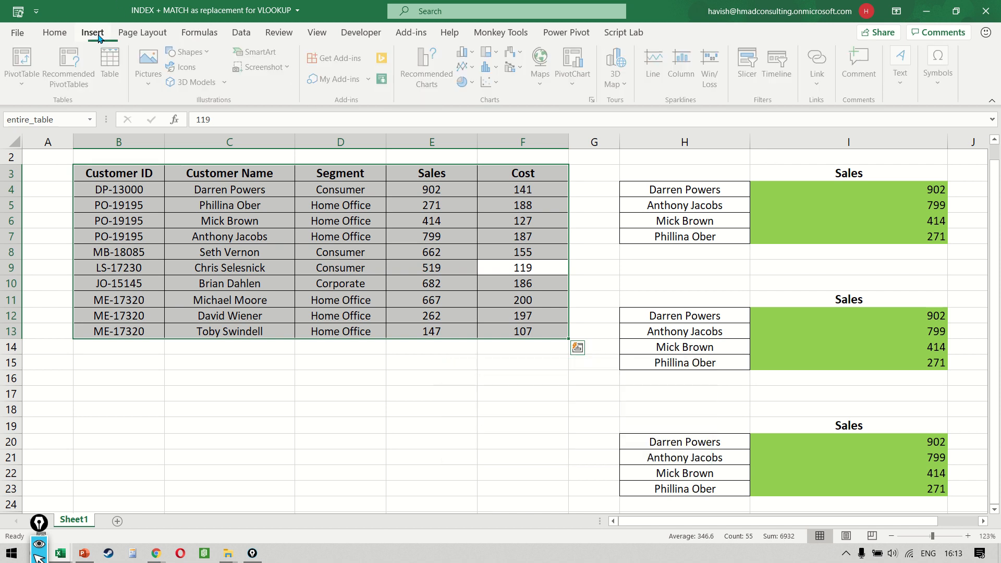
key("ctrl+q")
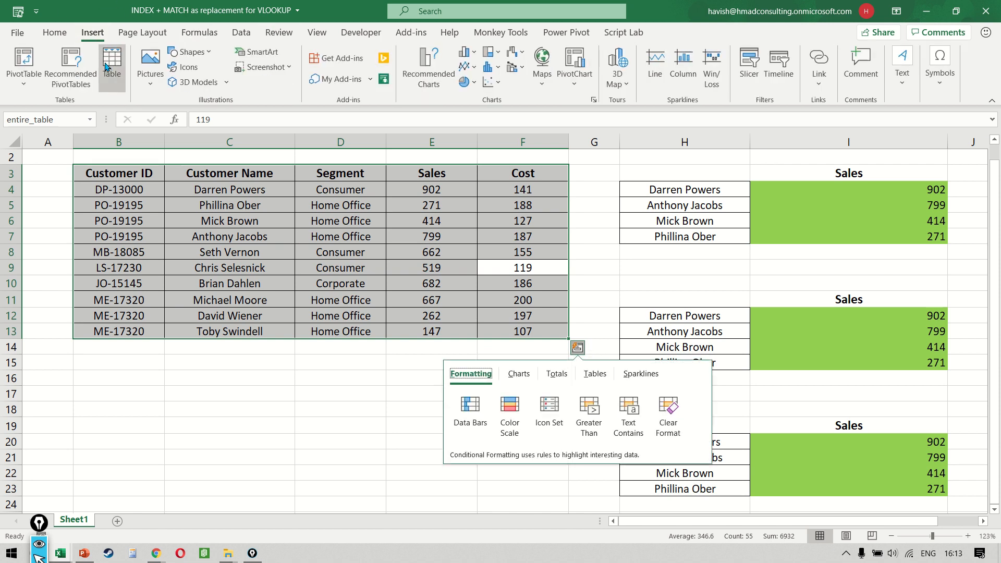
left_click(106, 66)
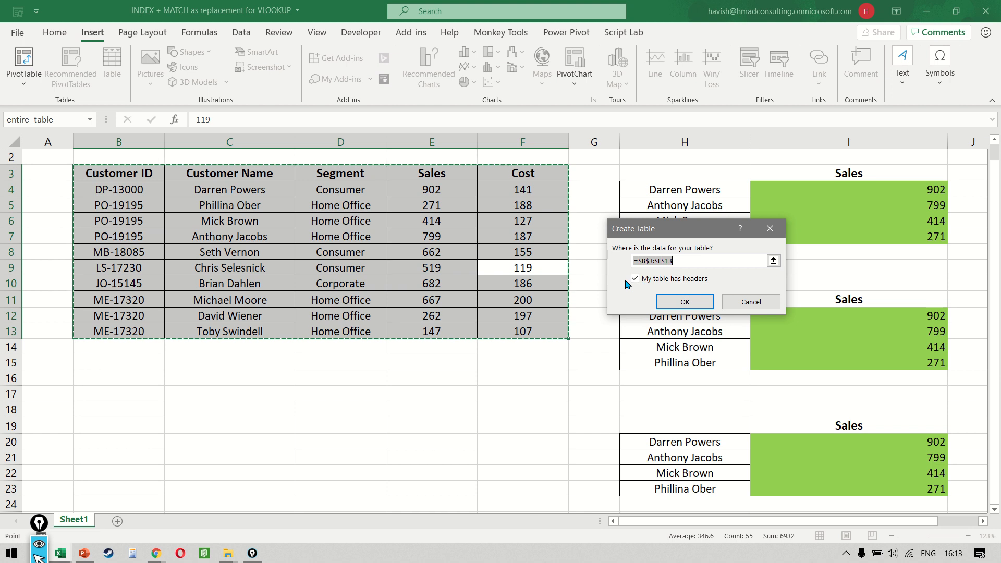
left_click(666, 304)
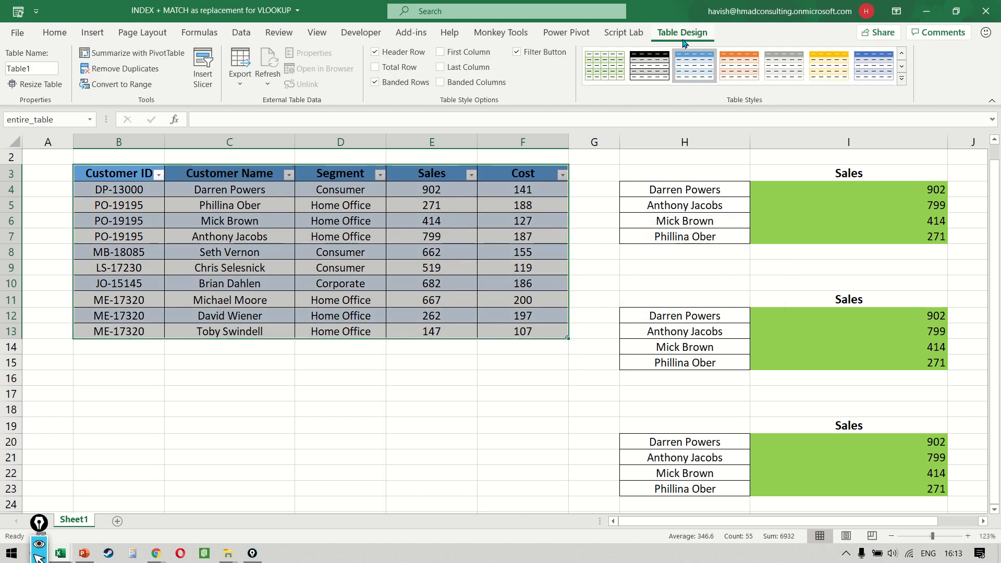
Rename the new customer data table to My_Table
left_click(43, 68)
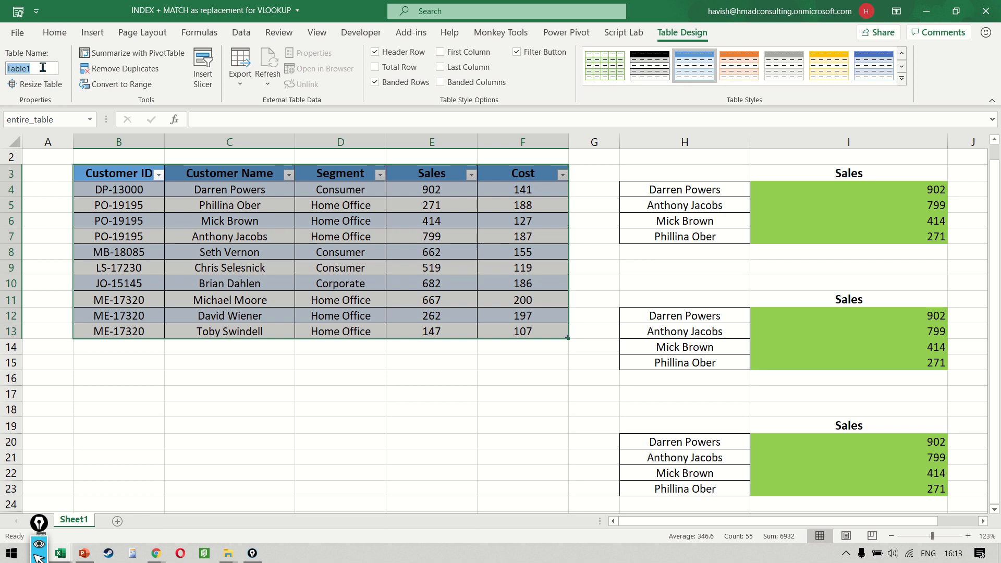
type("My_Table")
key("Return")
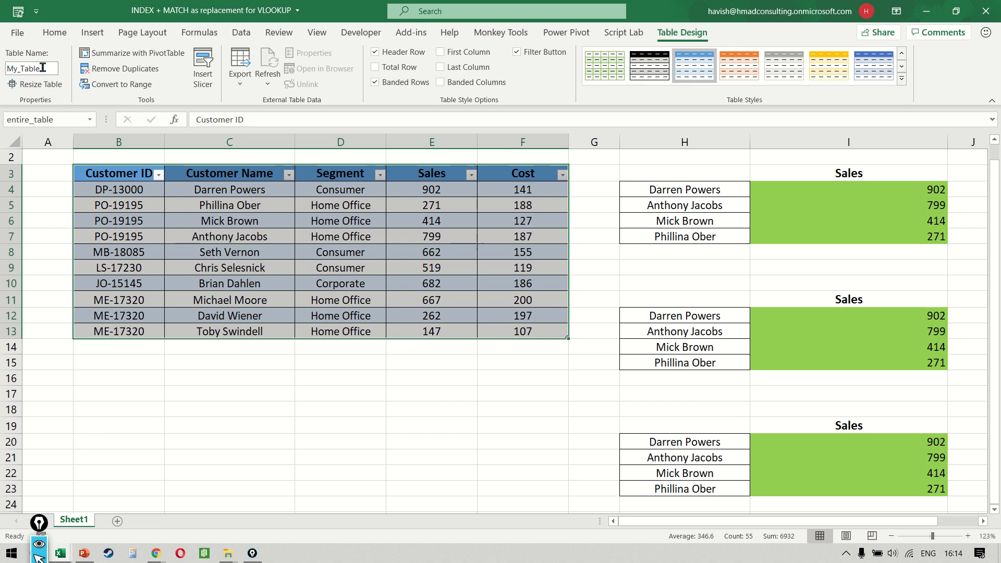
Collapse the ribbon and clear the copied lookup formulas from I20:I23
left_click(807, 476)
key("Up")
key("Up")
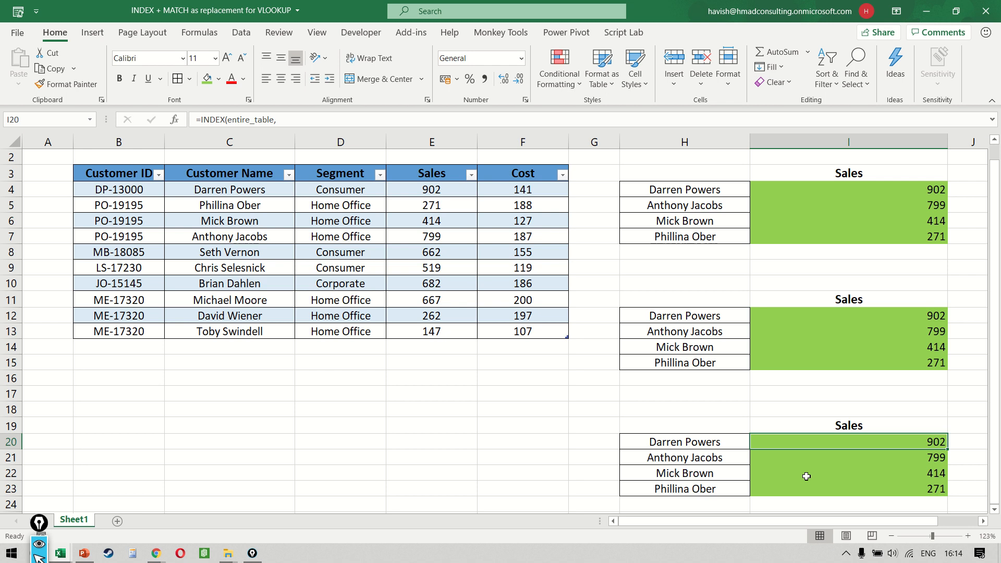
key("ctrl+shift+F1")
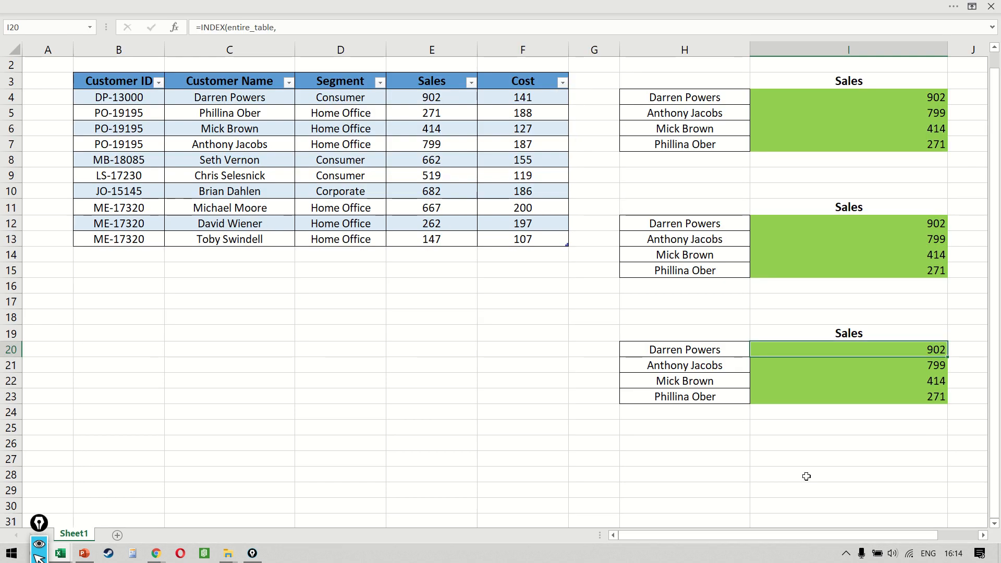
type("=")
key("Escape")
key("ctrl+shift+Down")
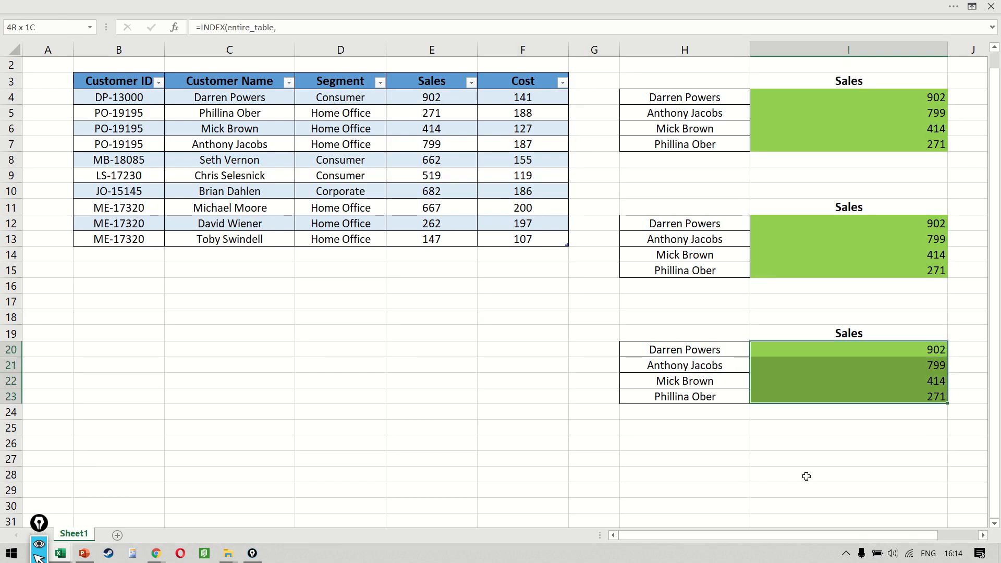
key("Delete")
Start an INDEX formula in I20 with My_Table as its array argument
key("Down")
key("Up")
type("=index")
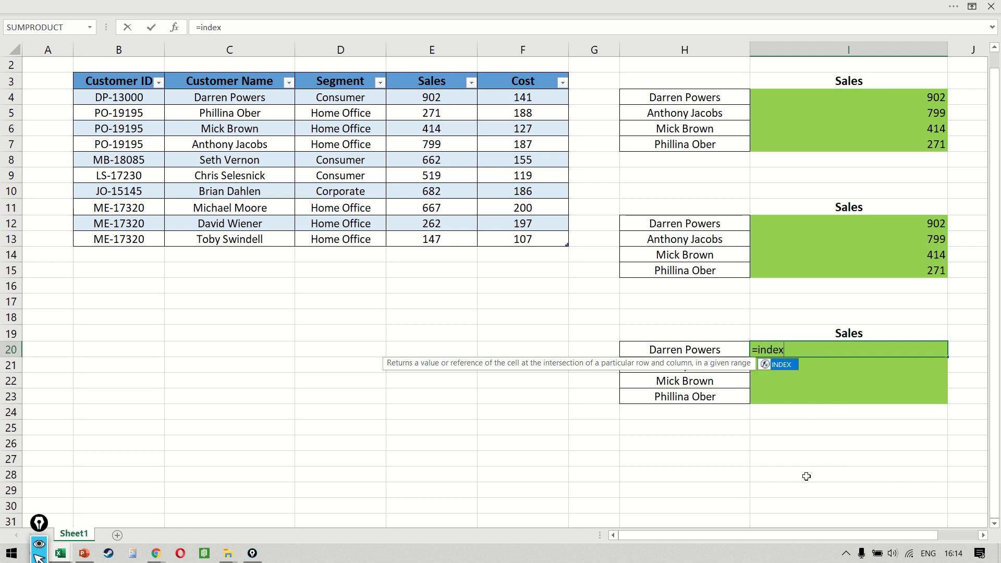
key("Tab")
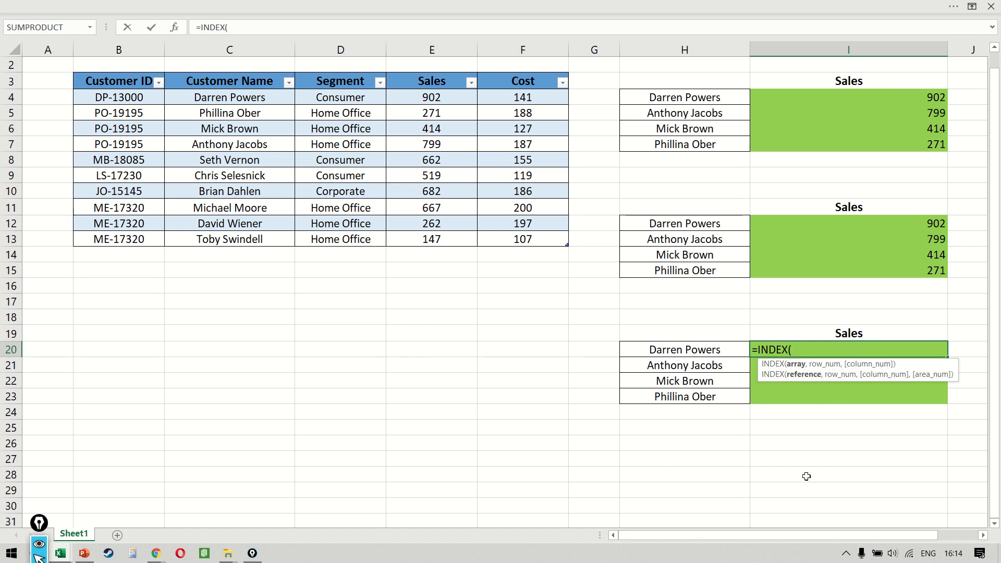
type("my")
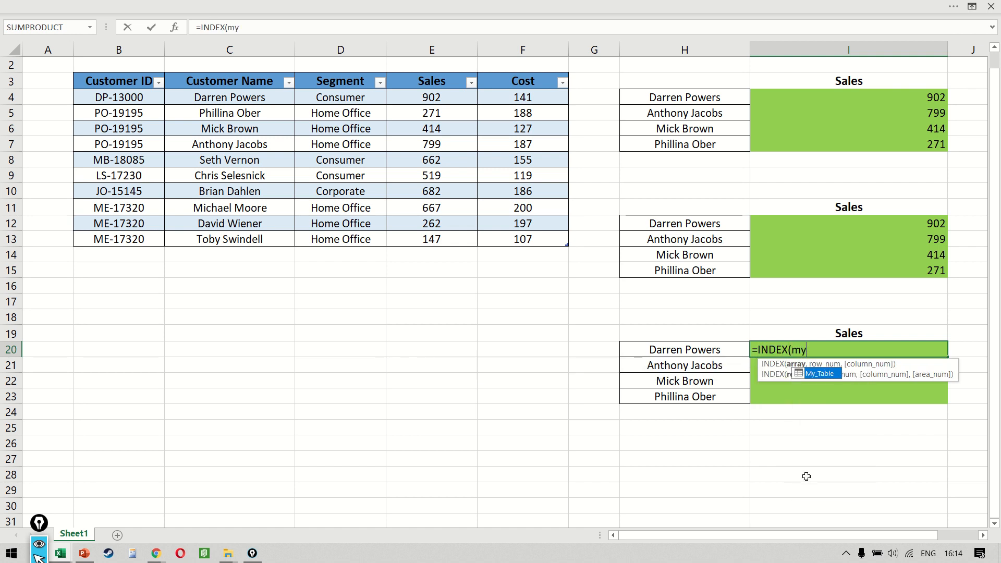
key("Tab")
type(",")
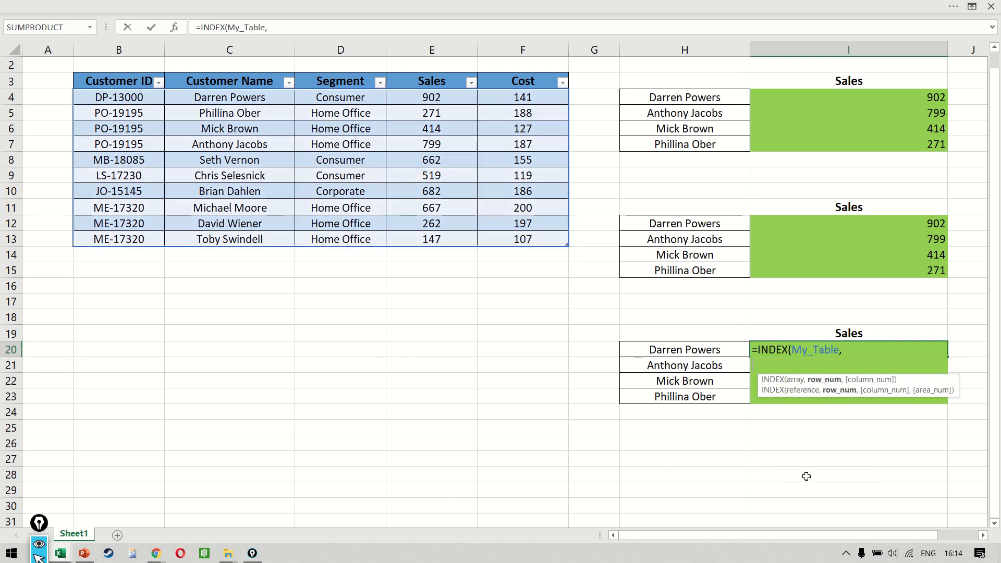
Add a MATCH function two lines below as the row argument, with H20 as its lookup value
key("alt+Return")
key("alt+Return")
type("matc")
key("Tab")
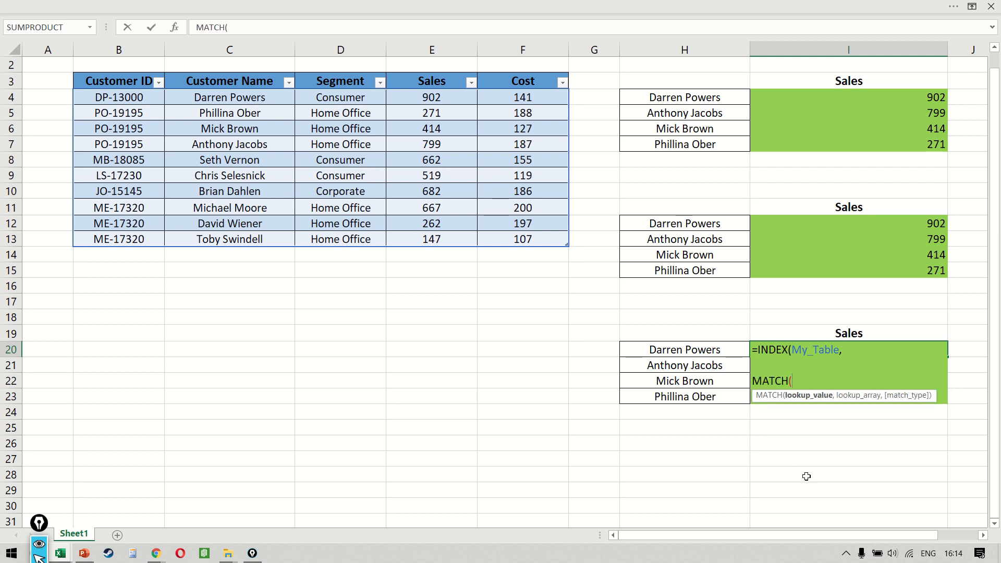
key("Left")
type(", ")
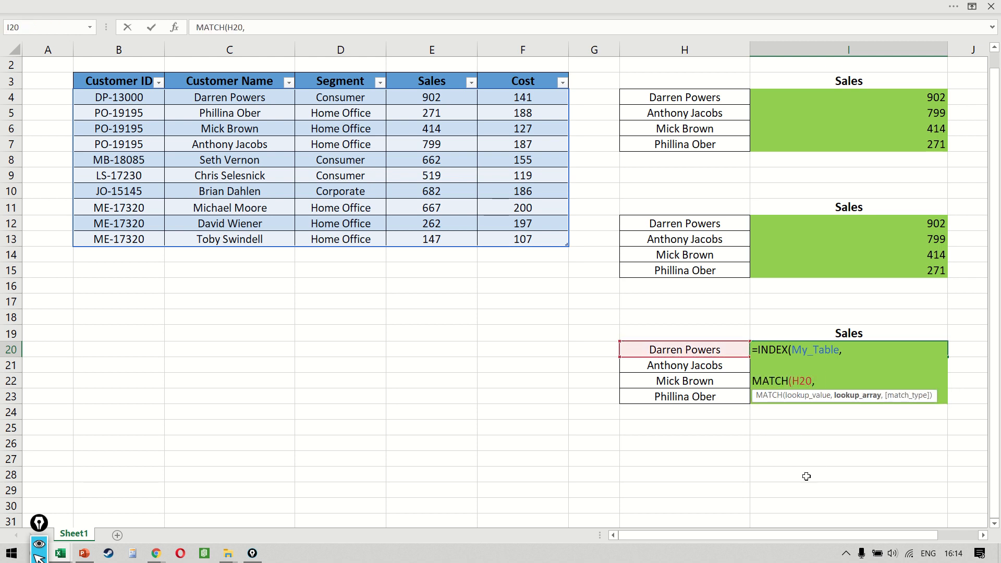
Complete the row MATCH with My_Table[Customer Name] as lookup array and 0 as match type
type("my")
key("Tab")
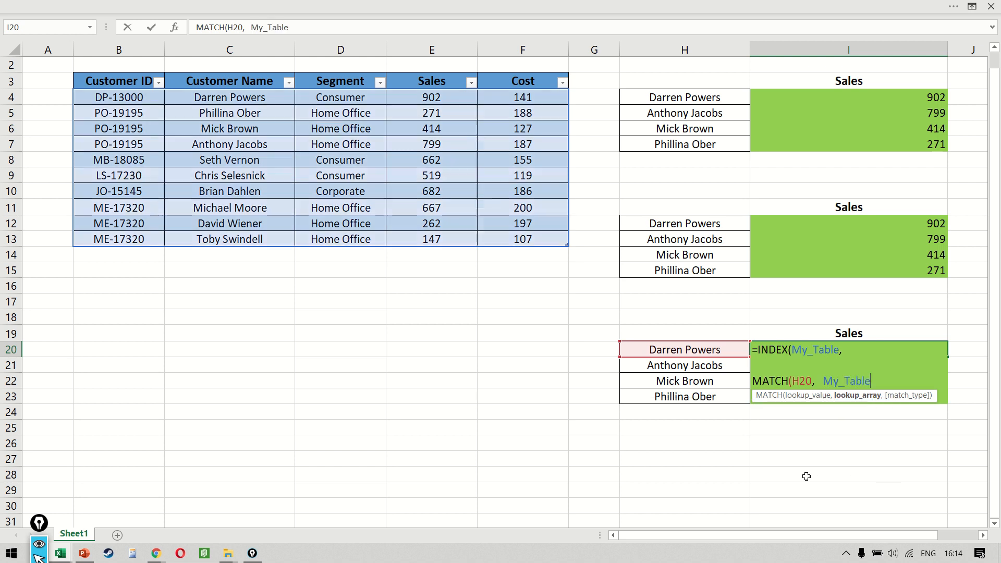
type("[")
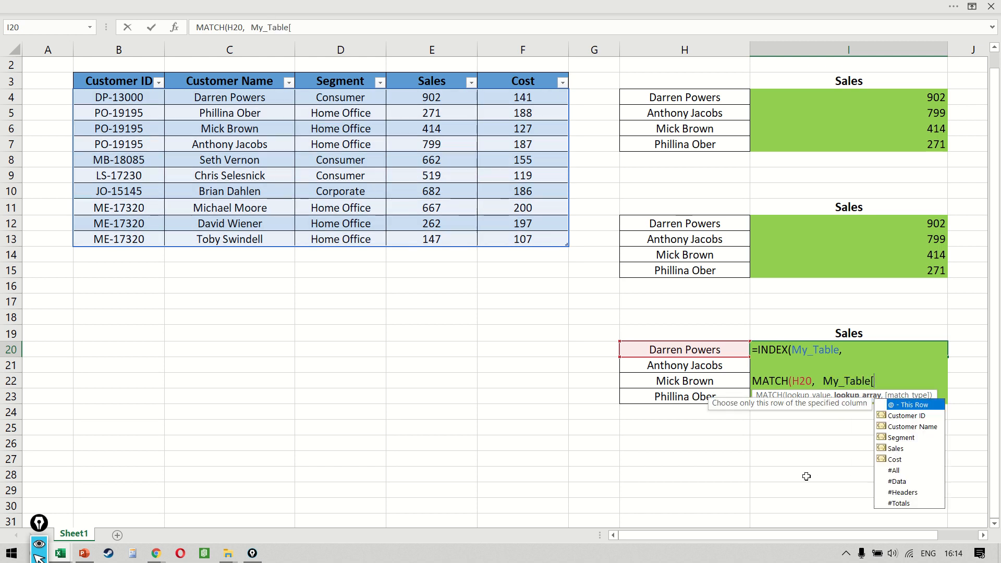
key("Down")
key("Down")
key("Down")
key("Down")
key("Down")
key("Up")
key("Up")
key("Up")
key("Up")
key("Up")
key("Down")
key("Down")
key("Tab")
type("],")
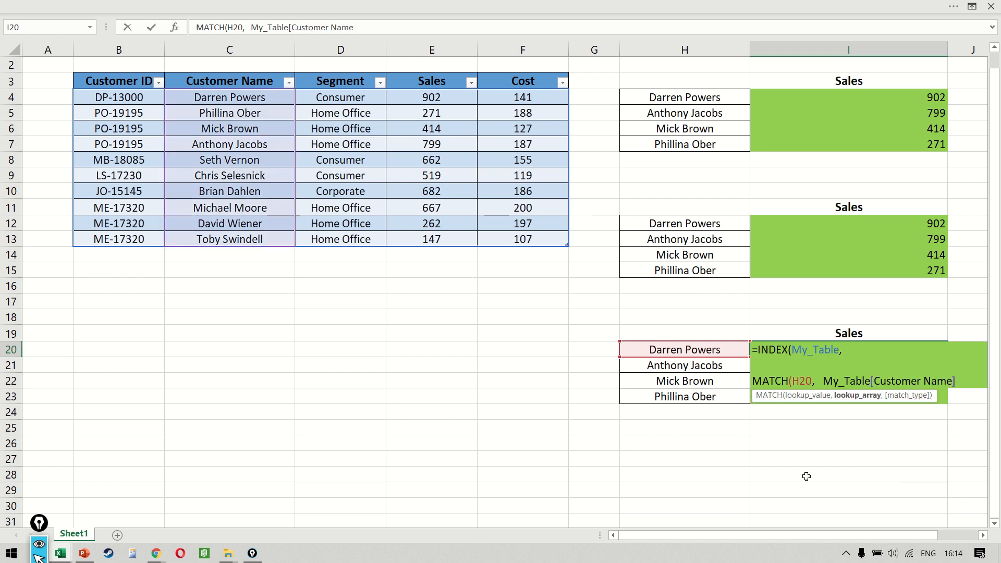
type("  0),")
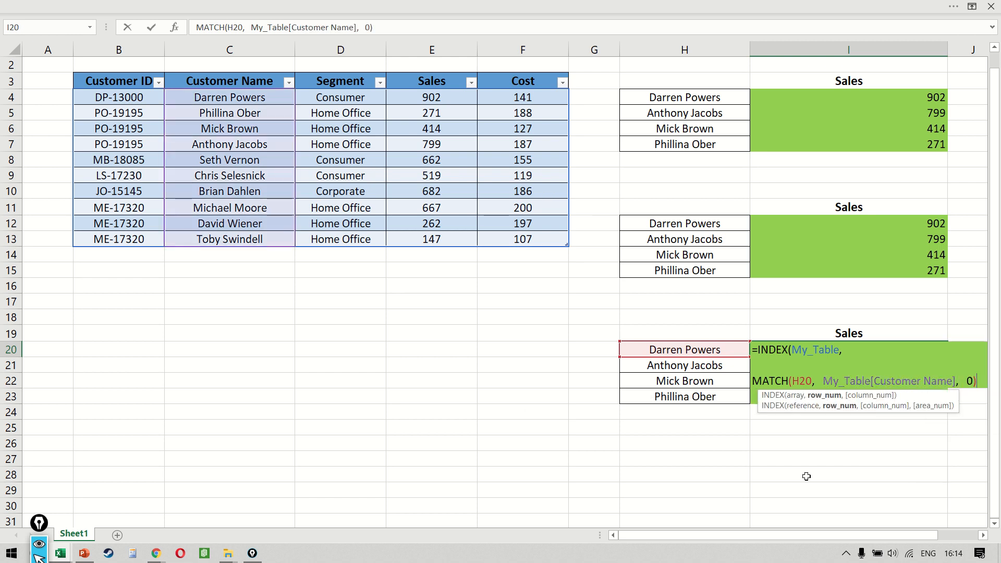
Begin a second MATCH on a new line with absolute $I$19 as lookup value and a My_Table structured reference
key("alt+Return")
type("mat")
key("Tab")
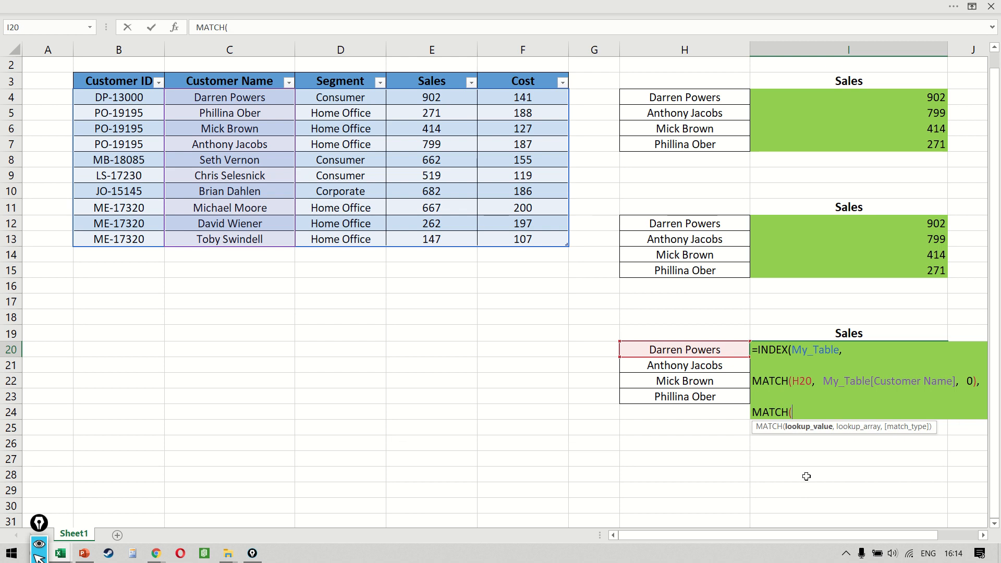
left_click(841, 333)
key("F4")
type(",")
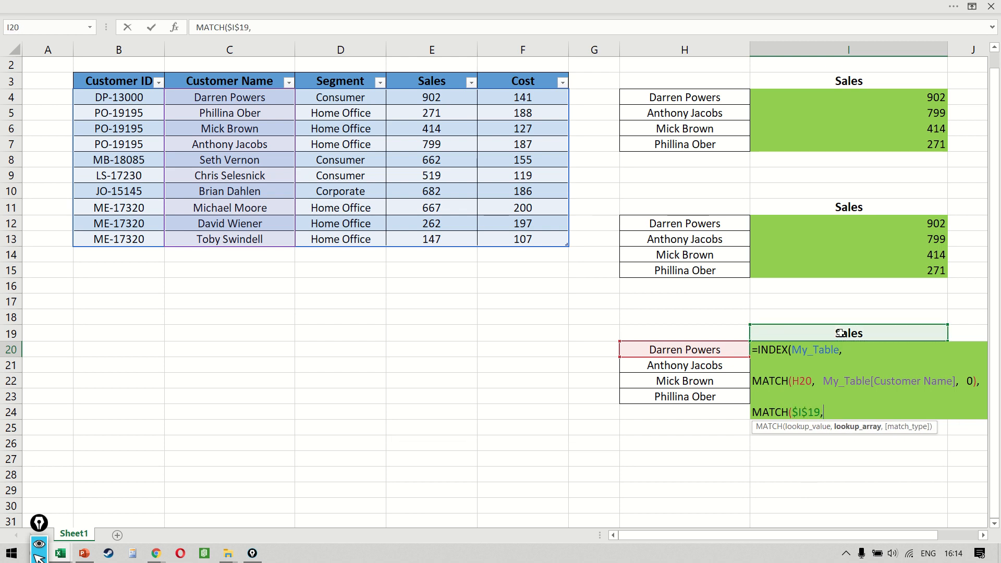
type("   my")
key("Tab")
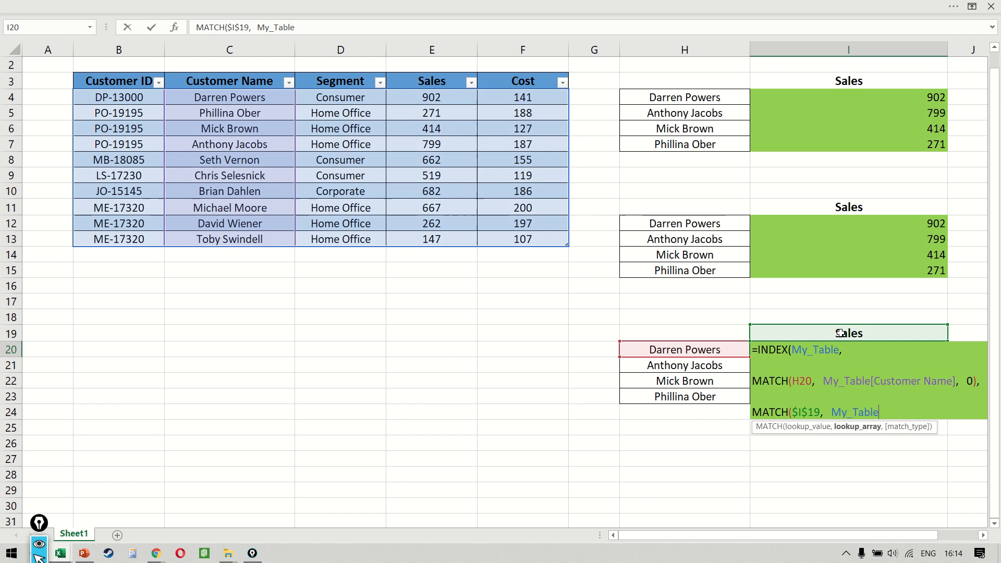
type("[")
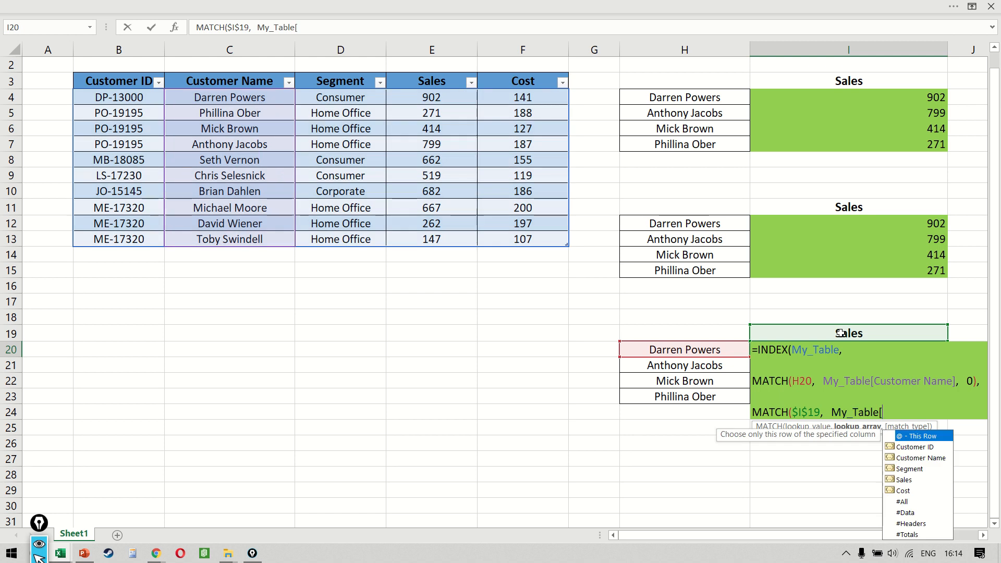
Examine the structured reference options for My_Table, including its columns, #All, #Data, #Headers and #Totals
key("Down")
key("Down")
key("Down")
key("Down")
key("Down")
key("Down")
key("Down")
key("Down")
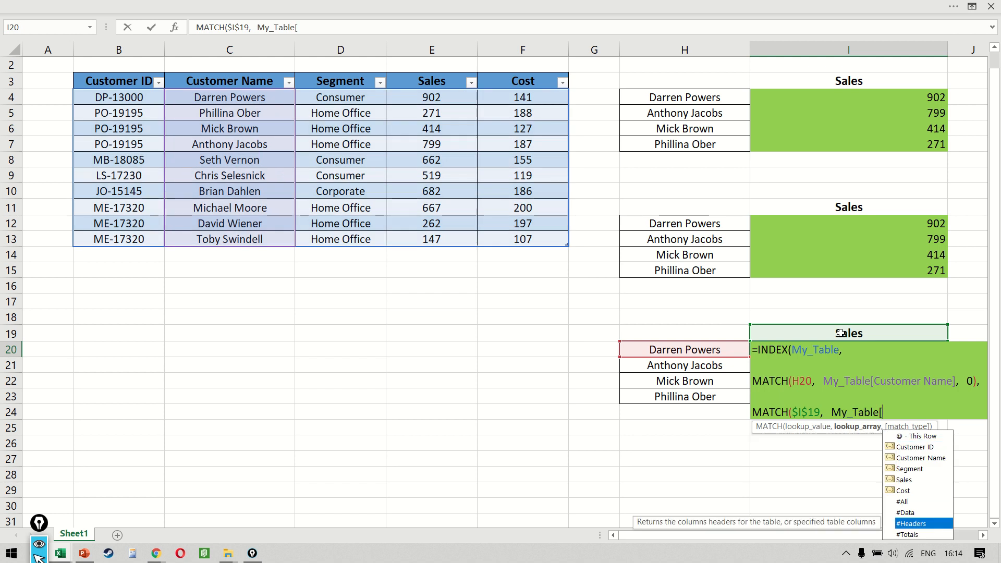
key("Up")
key("Up")
key("Up")
key("Up")
key("Up")
key("Up")
key("Up")
key("Down")
key("Down")
key("Down")
key("Down")
key("Down")
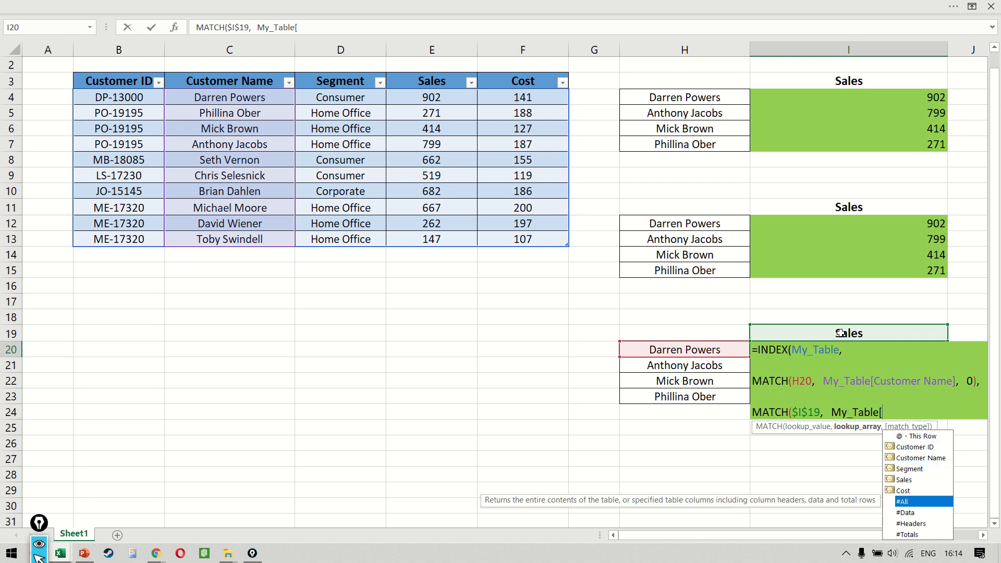
key("Down")
key("Down")
key("Down")
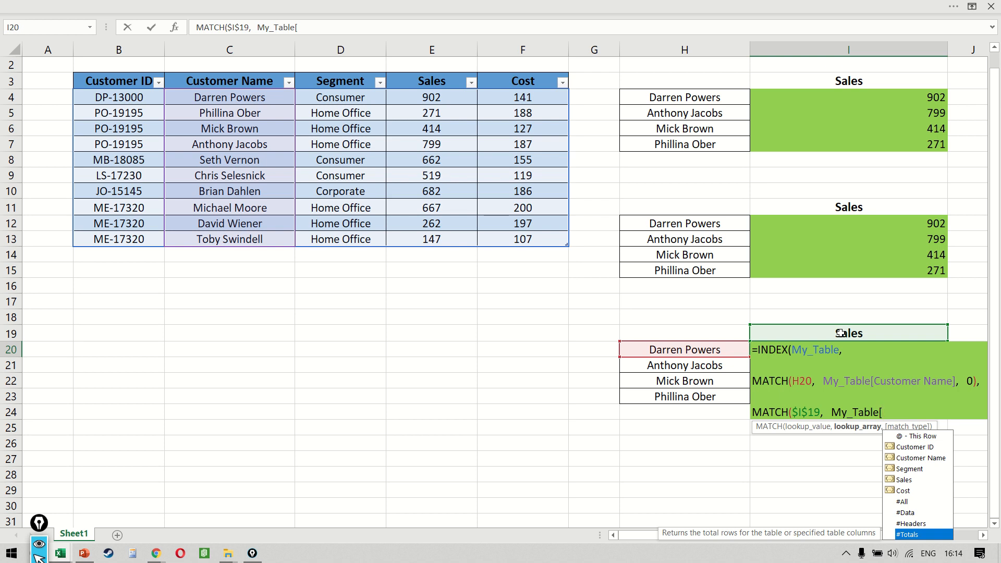
key("Up")
key("Up")
key("Up")
key("Up")
key("Up")
key("Up")
key("Up")
key("Up")
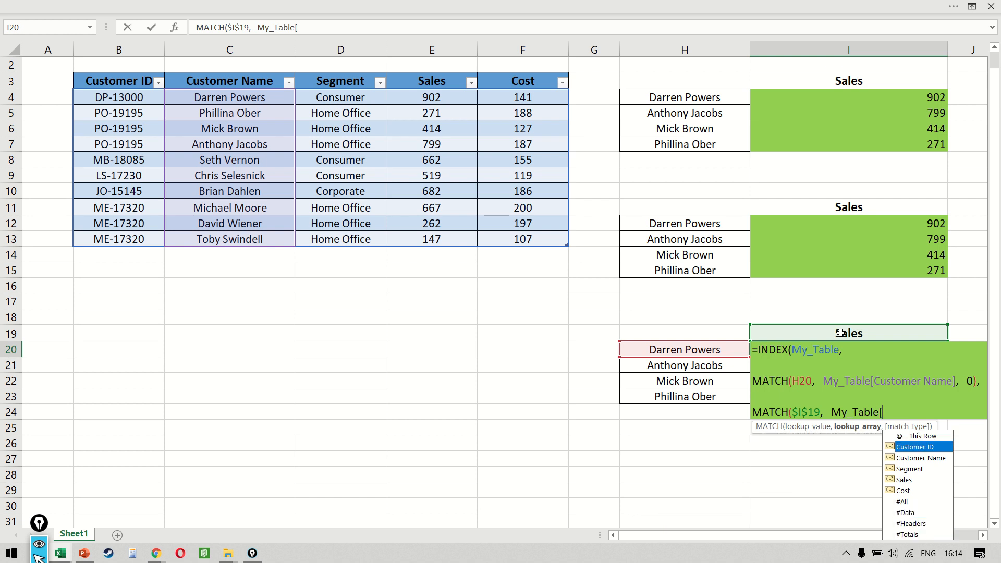
Finish the I20 formula with My_Table[#Headers] as the second lookup array and 0 as match type
key("Down")
key("Down")
key("Down")
key("Down")
key("Down")
key("Down")
key("Down")
key("Tab")
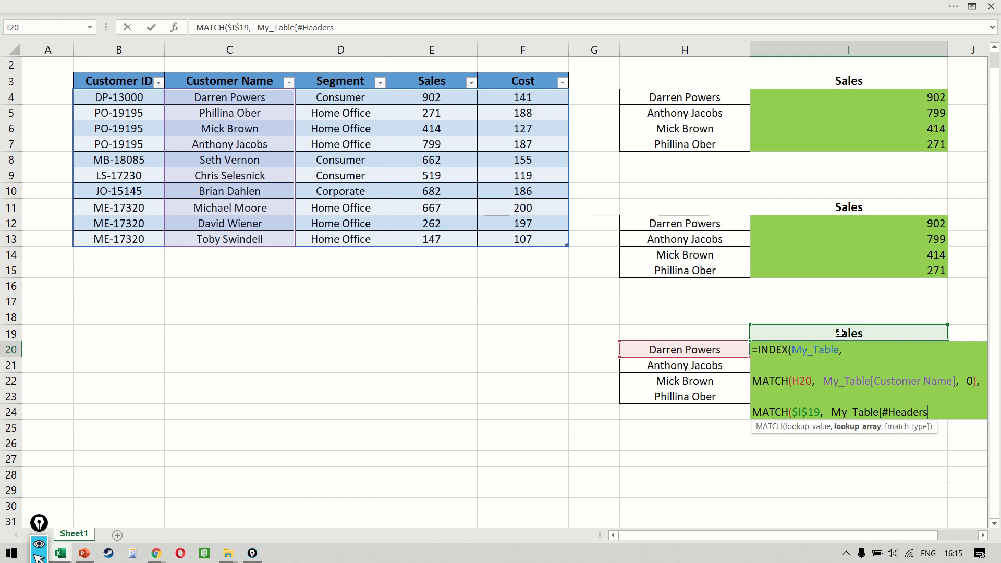
type("], ")
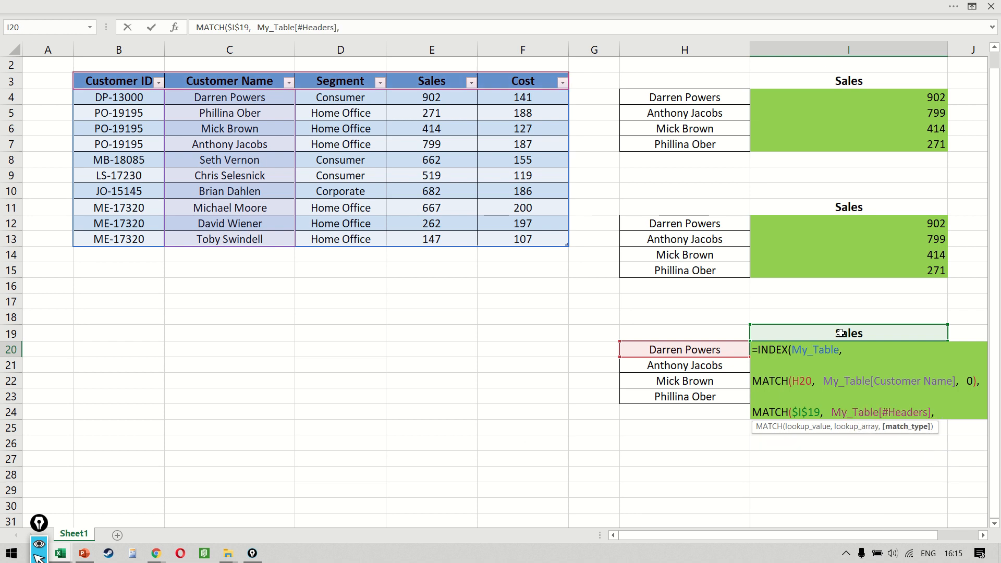
type("0))")
key("ctrl+Return")
Fill the I20 table-reference formula down through I23
key("shift+Down")
key("shift+Down")
key("shift+Down")
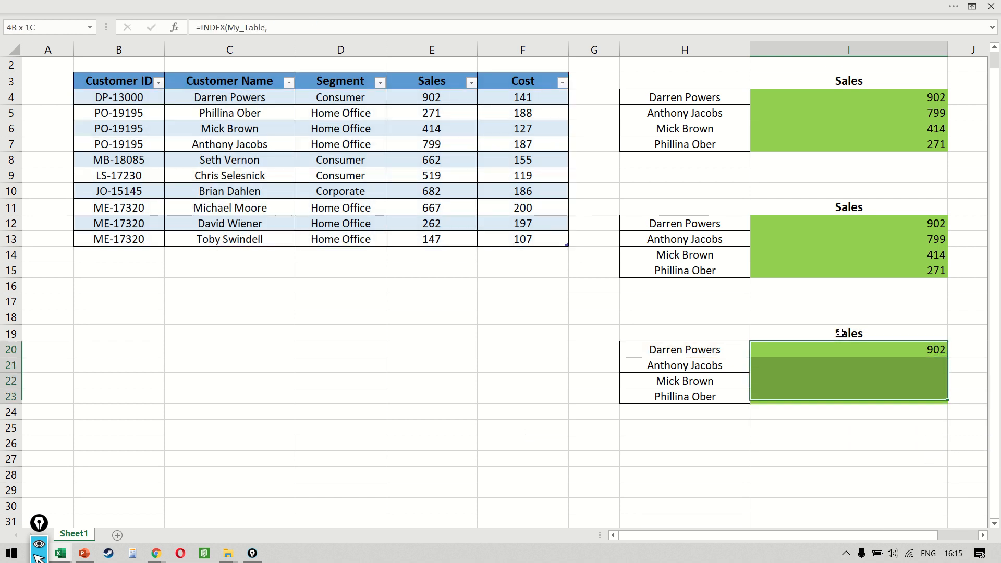
key("ctrl+d")
key("Down")
key("Up")
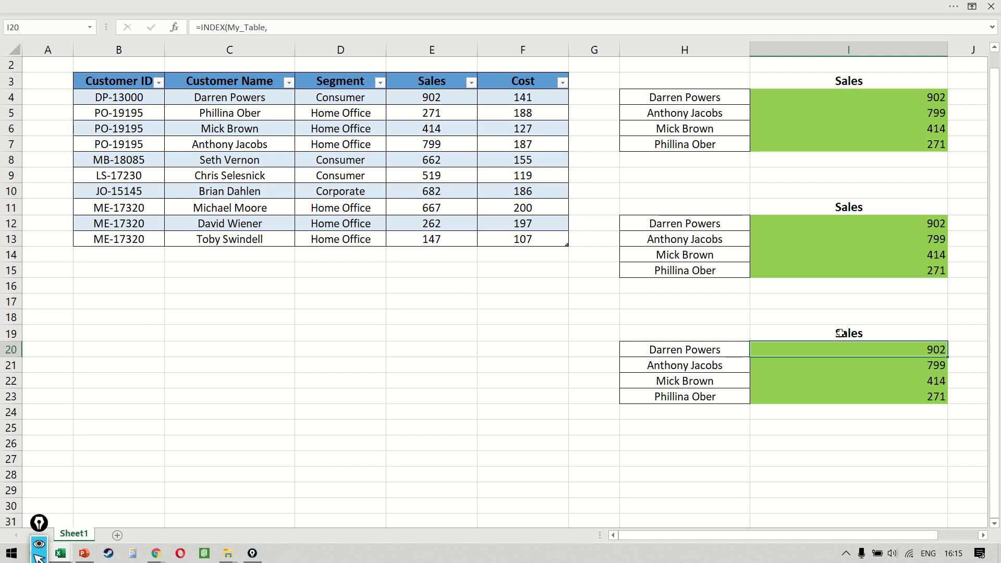
Test the third lookup block by entering Cost as the I19 heading, and undo the change
left_click(841, 333)
type("Co")
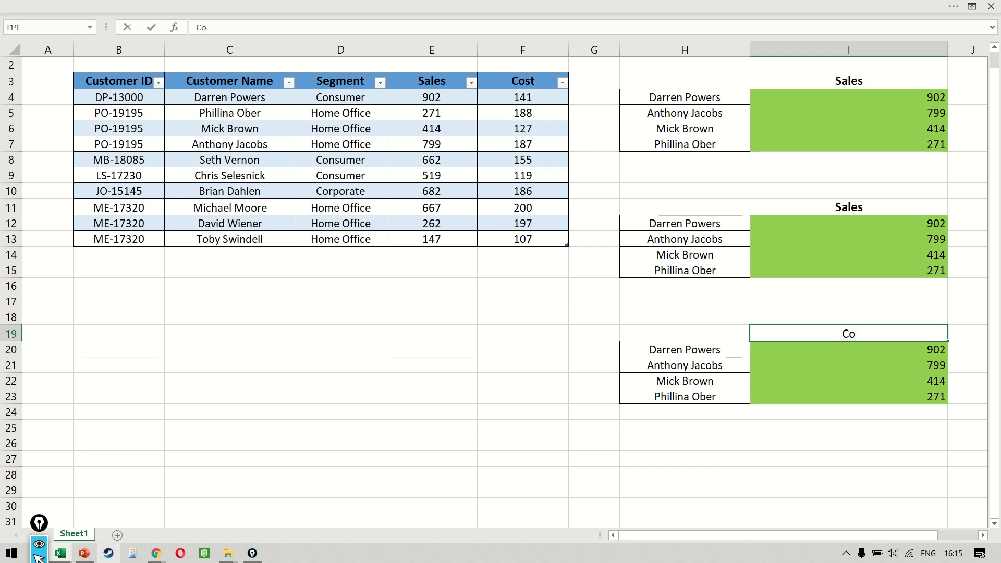
type("st")
key("Return")
key("ctrl+z")
Open the I4 formula for viewing and capture a screen snip of it with its surrounding lookup block
key("Up")
key("Up")
key("Up")
key("Up")
key("Up")
key("Up")
key("Up")
key("Up")
key("Up")
key("Up")
key("Up")
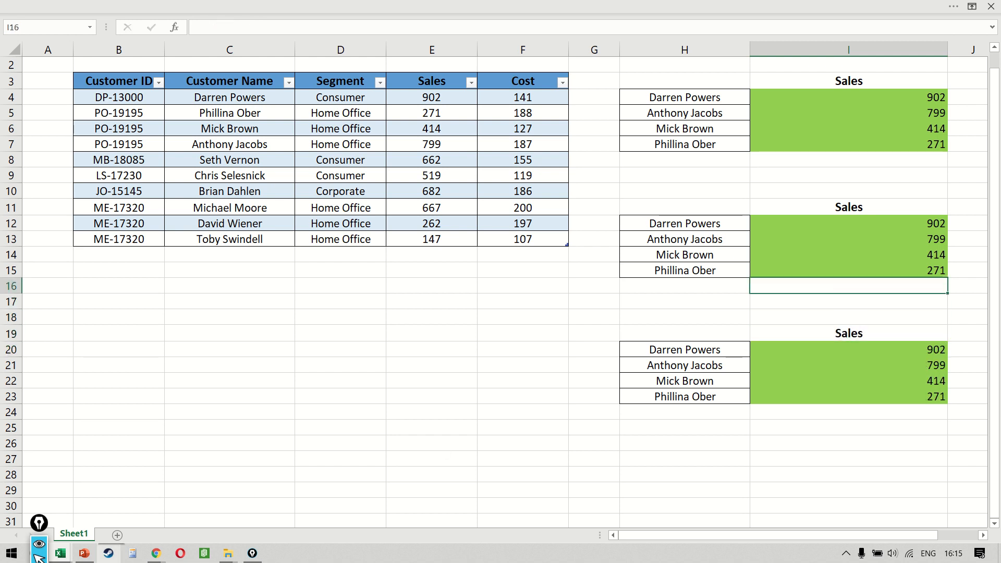
key("Up")
key("Up")
key("Up")
key("Up")
key("F2")
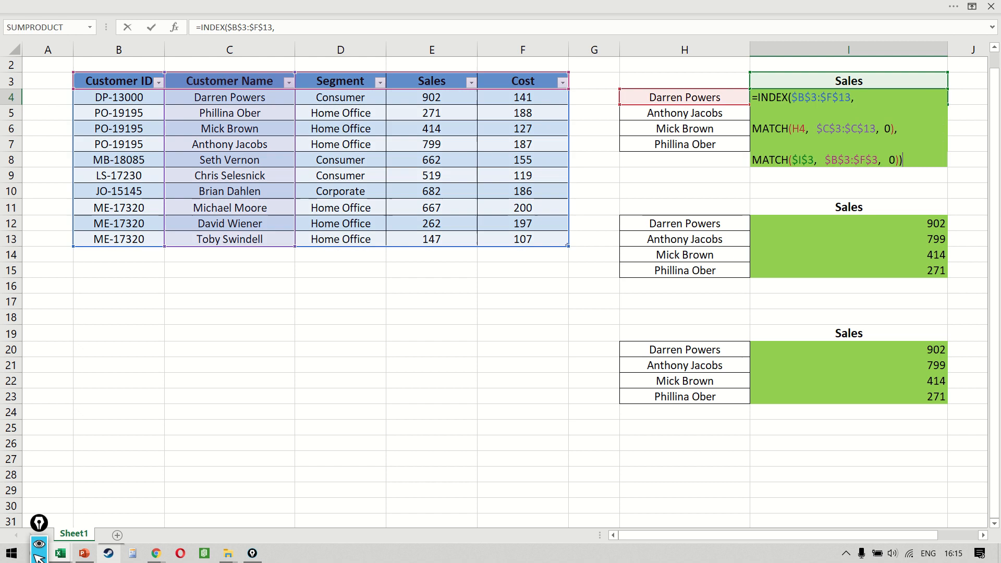
key("ctrl+End")
key("super+shift+s")
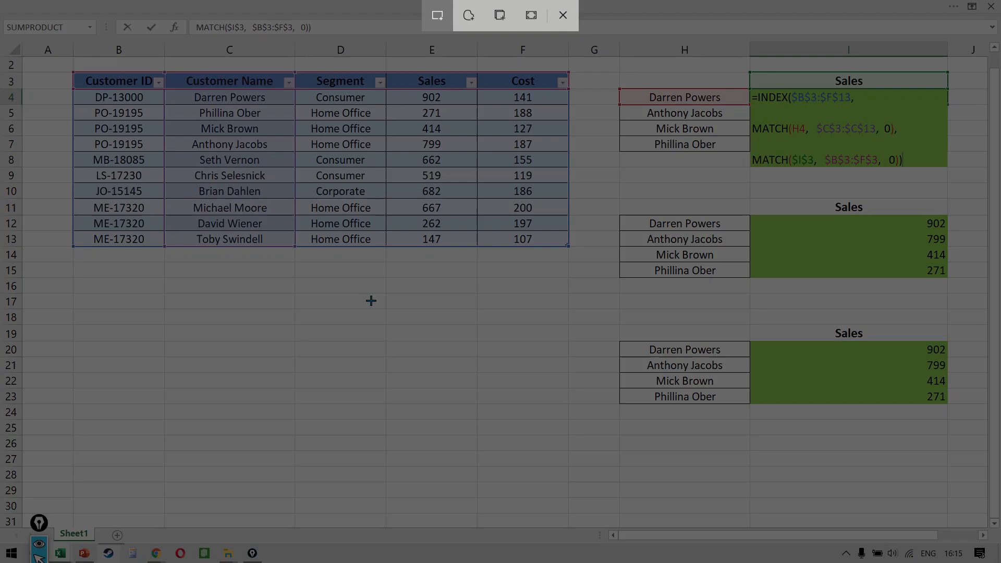
left_click_drag(612, 56, 958, 182)
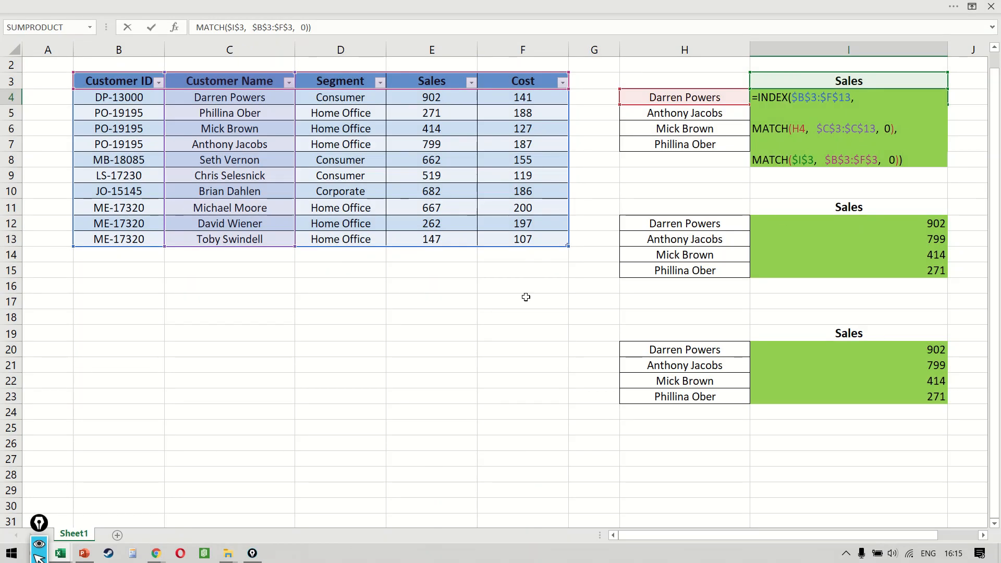
Close the I4 formula, paste the snip into the sheet, and resize it over the customer table's upper-left area
key("Return")
key("ctrl+v")
left_click_drag(782, 156, 78, 375)
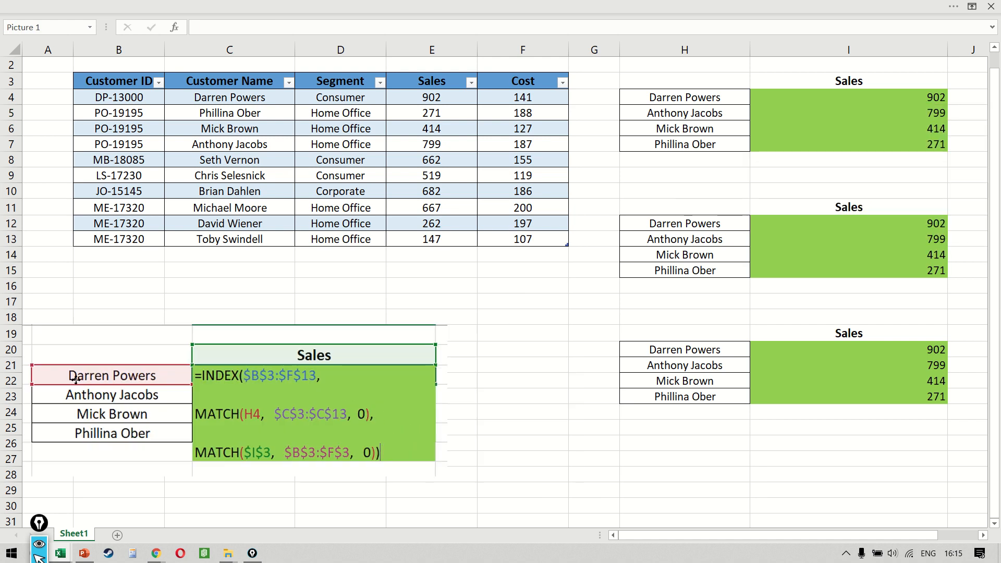
left_click_drag(447, 324, 250, 77)
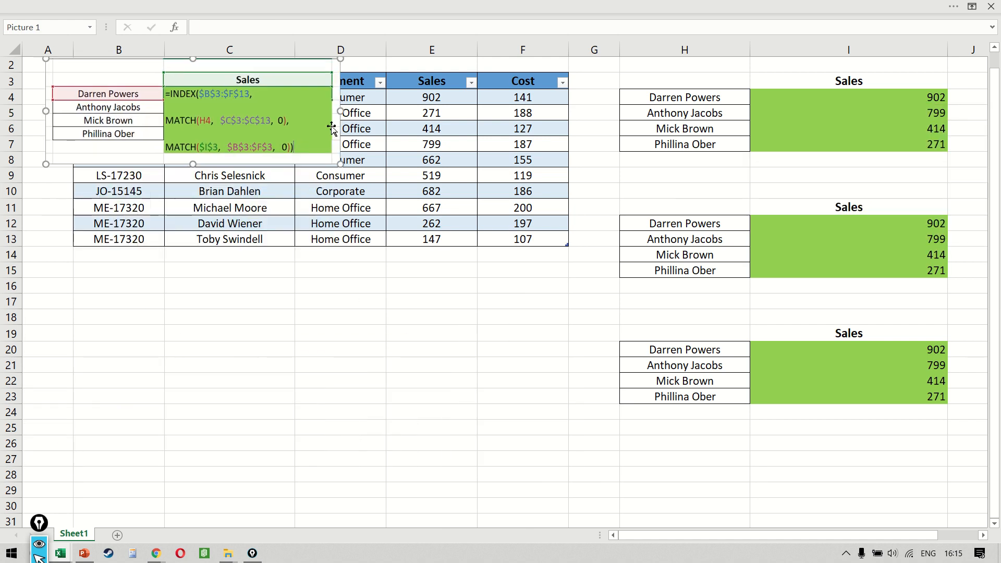
left_click_drag(341, 163, 458, 206)
Capture a screen snip of the opened I12 named-range formula with its lookup block, and paste it beneath the first snip
left_click(809, 235)
double_click(809, 235)
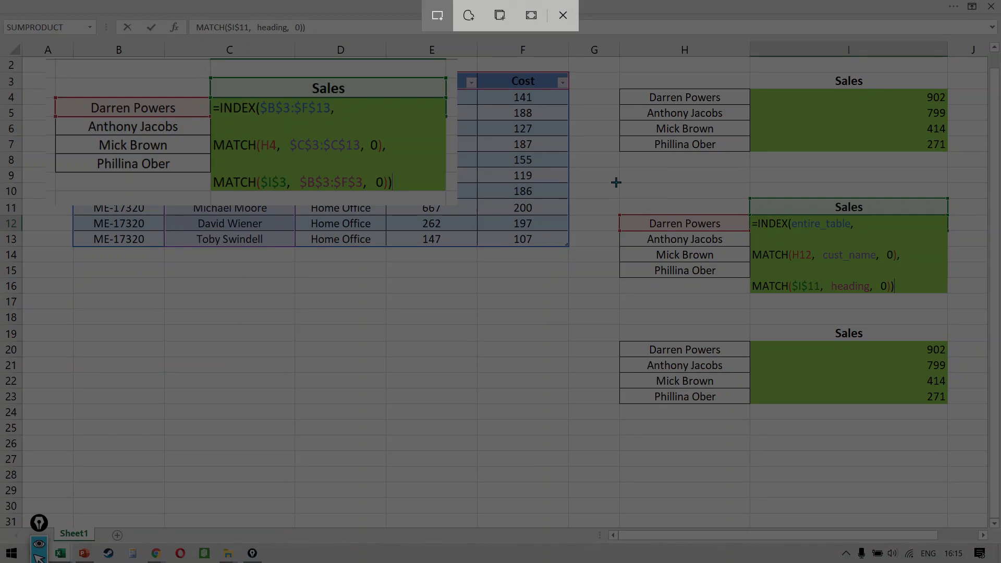
mouse_move(617, 183)
left_mouse_down()
mouse_move(856, 351)
mouse_move(968, 312)
mouse_move(959, 309)
left_mouse_up()
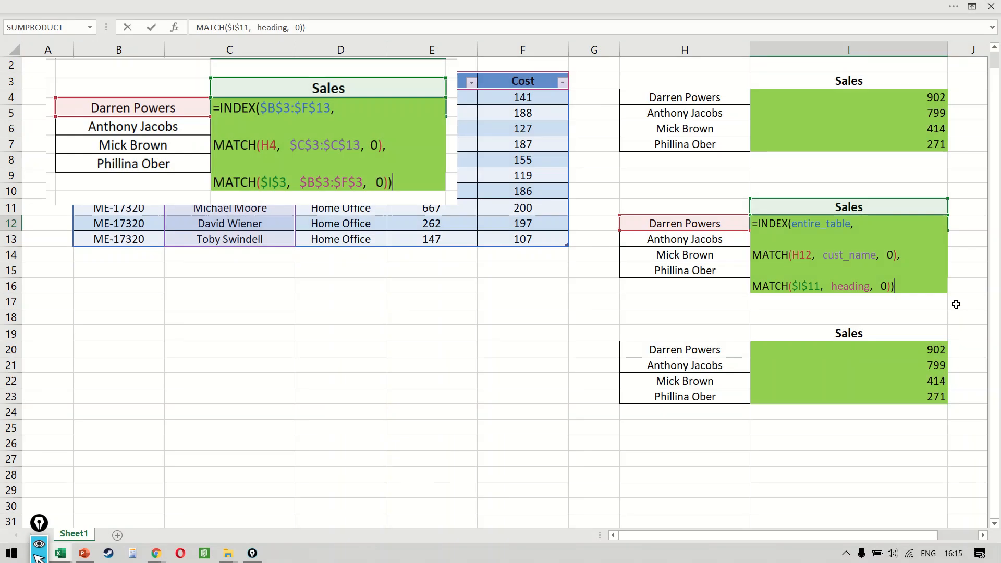
key("ctrl+v")
left_click_drag(884, 302, 183, 291)
Open the I20 table-reference formula for viewing and capture a screen snip of it with its surrounding lookup block
double_click(874, 351)
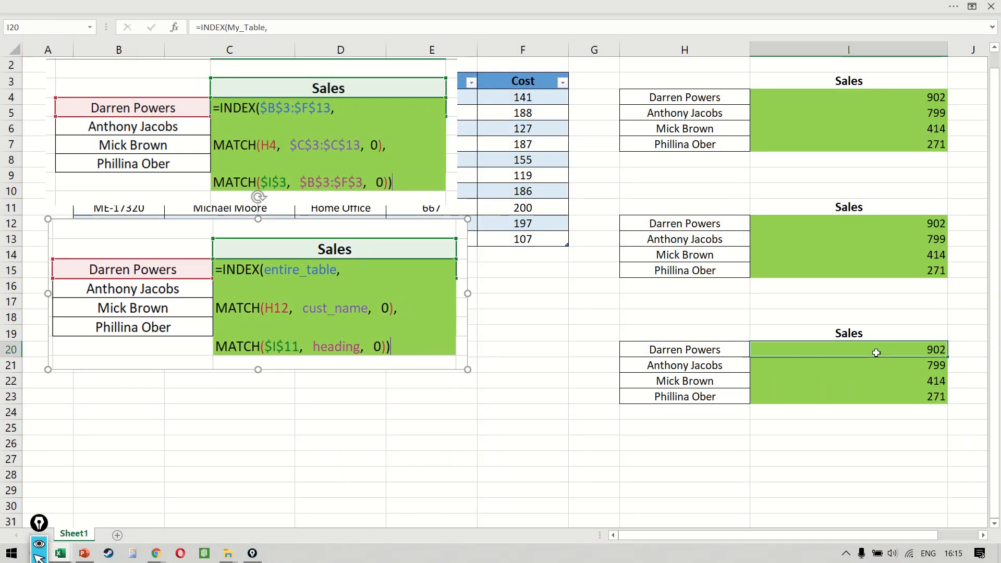
key("super+shift+s")
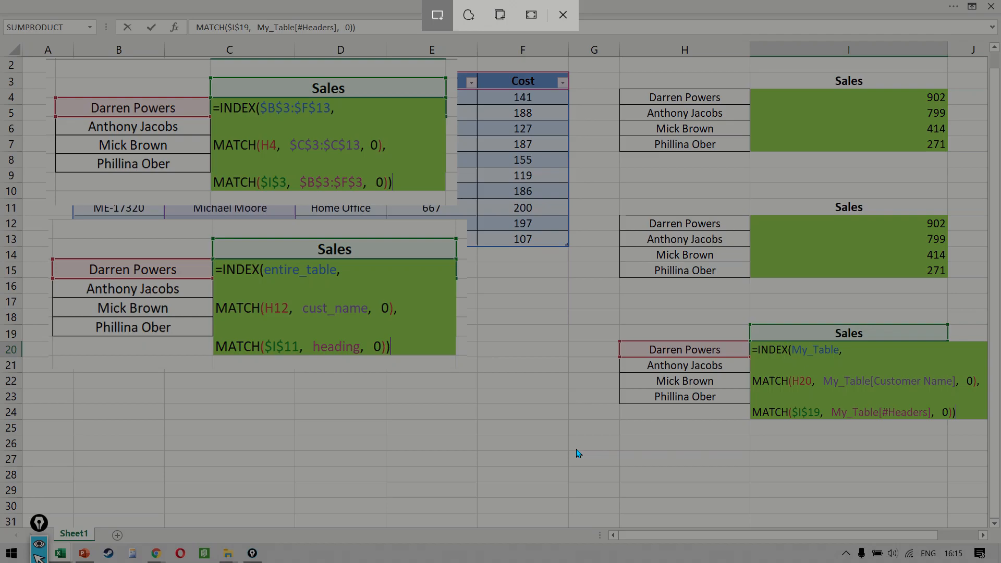
mouse_move(610, 309)
left_mouse_down()
mouse_move(664, 349)
mouse_move(992, 460)
mouse_move(985, 455)
left_mouse_up()
Close the I20 formula, paste its snip beneath the second one, and shift the named-range snip slightly upward
key("Return")
key("ctrl+v")
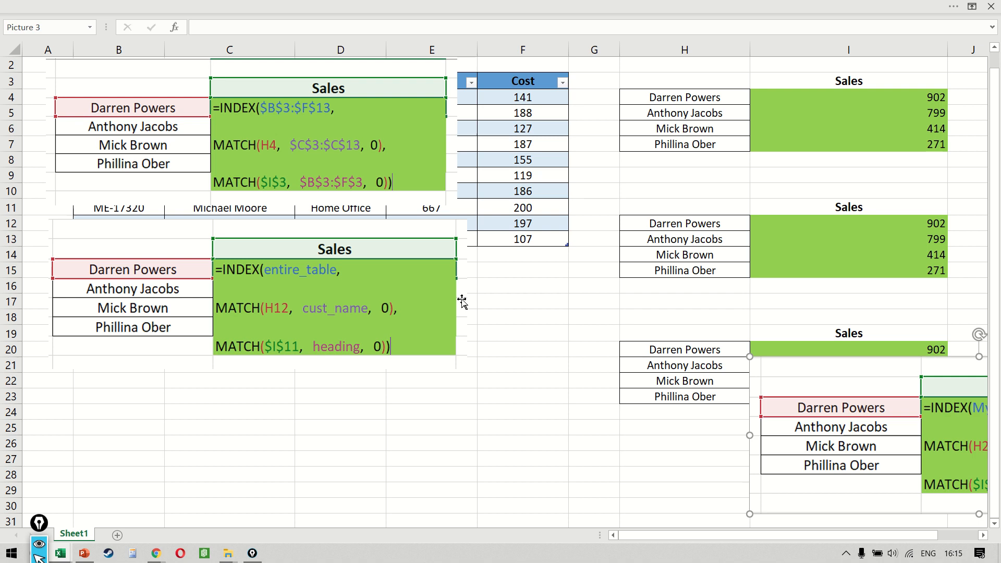
left_click_drag(897, 429, 184, 440)
left_click_drag(251, 296, 250, 289)
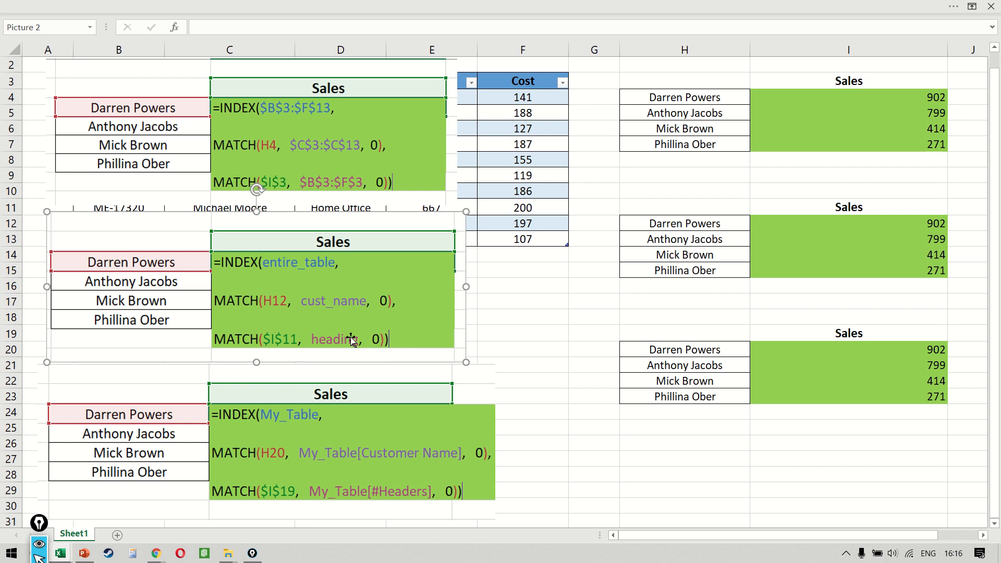
Compare the three pasted formula snips, examining how cell references, named ranges and table references are written in each
left_click(368, 457)
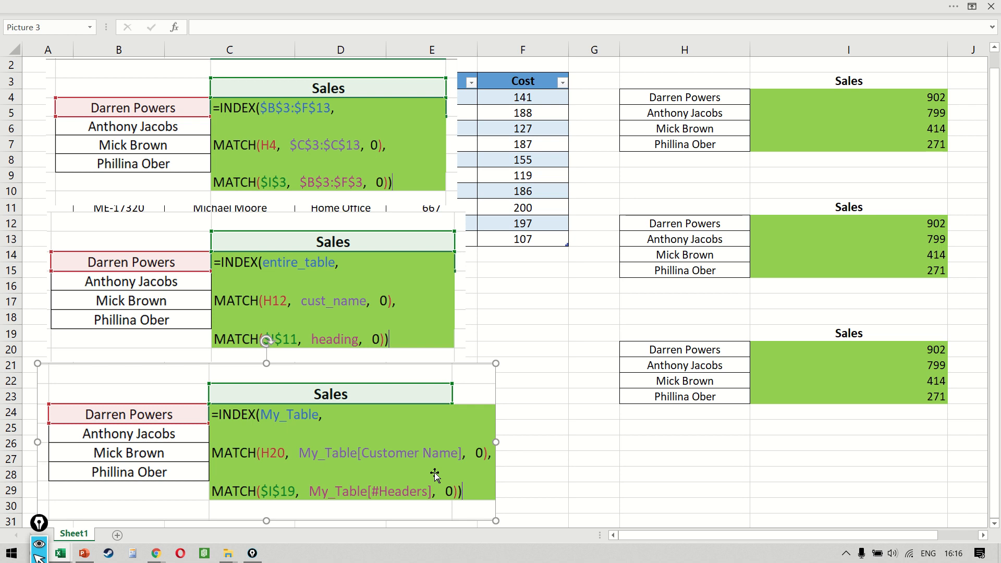
left_click(259, 179)
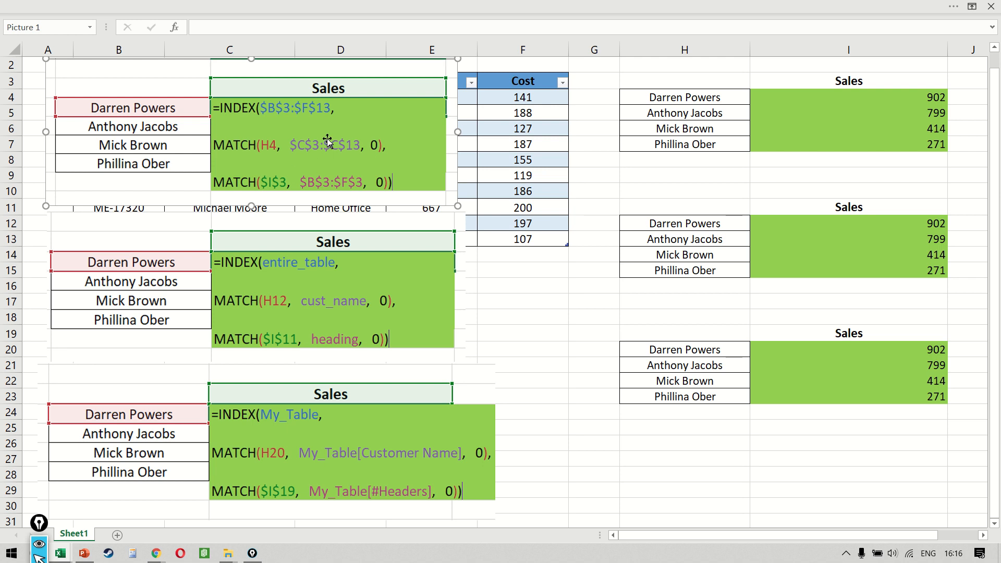
left_click(393, 255)
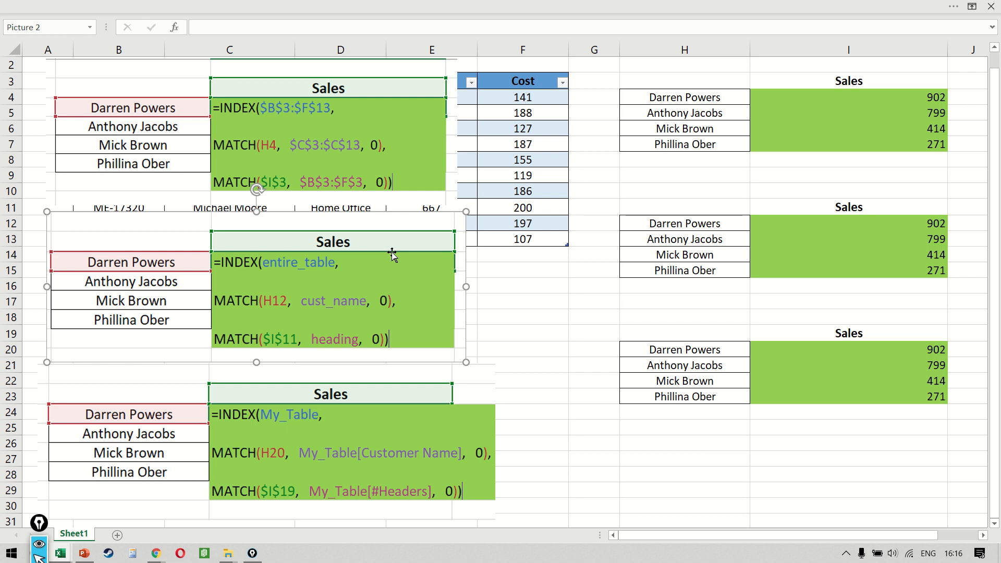
left_click(449, 429)
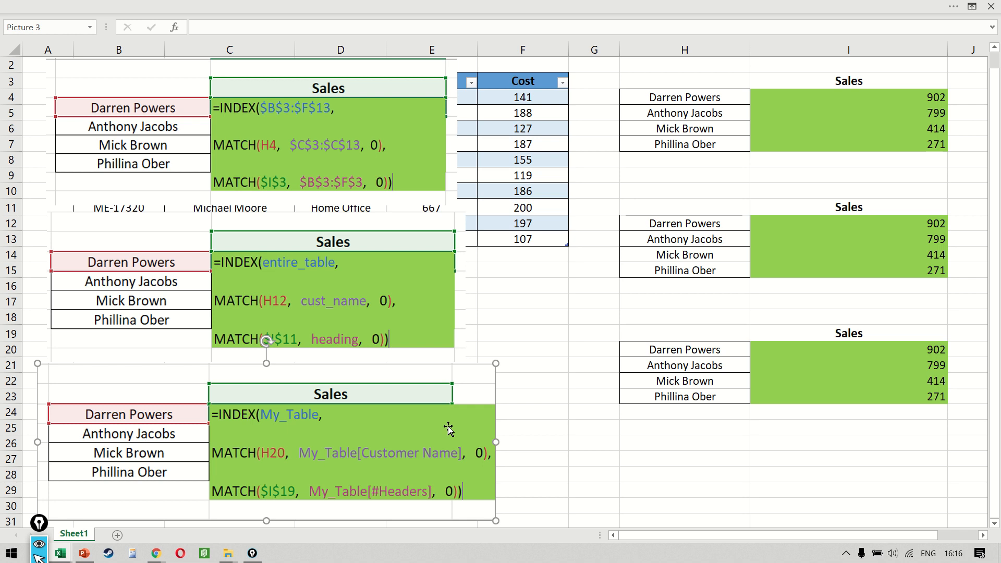
left_click(385, 342)
left_click(427, 401)
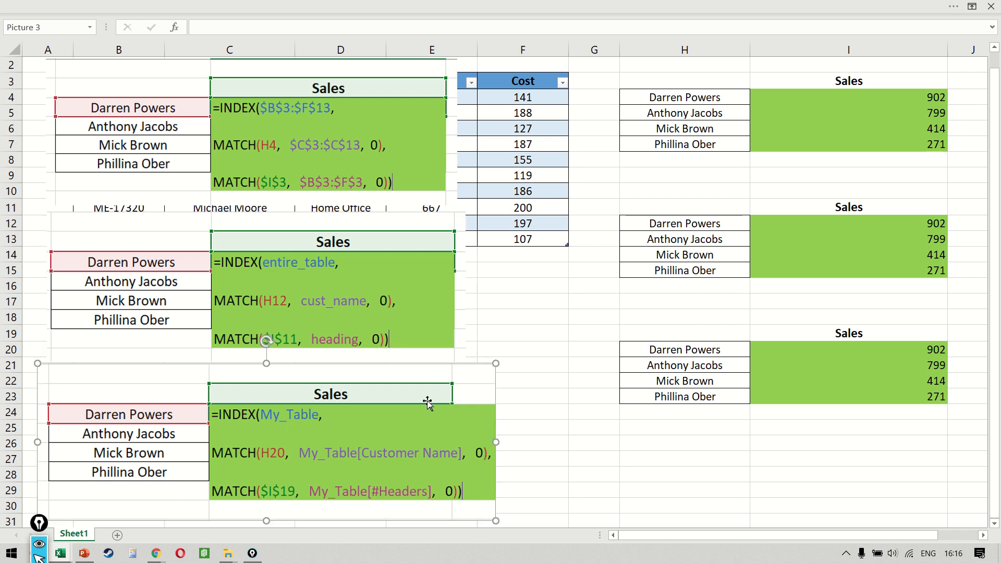